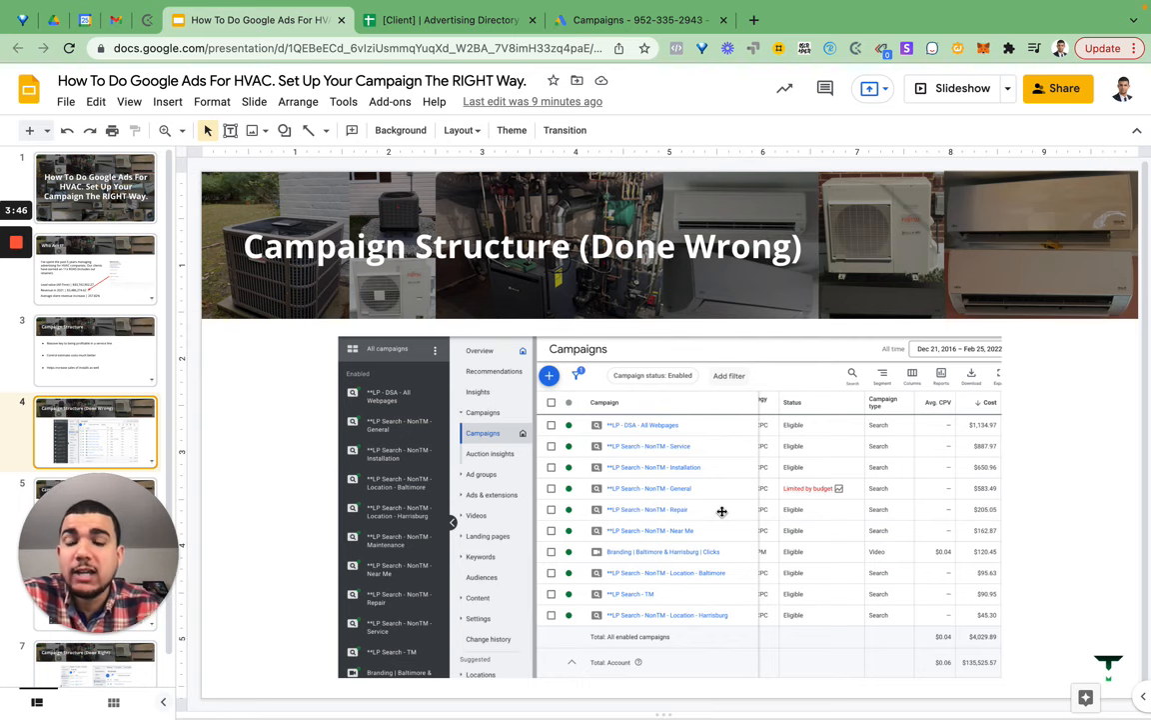
# - Advance the presentation to slide 5, 'Campaign Structure (Done Wrong)'
pyautogui.press('Down')
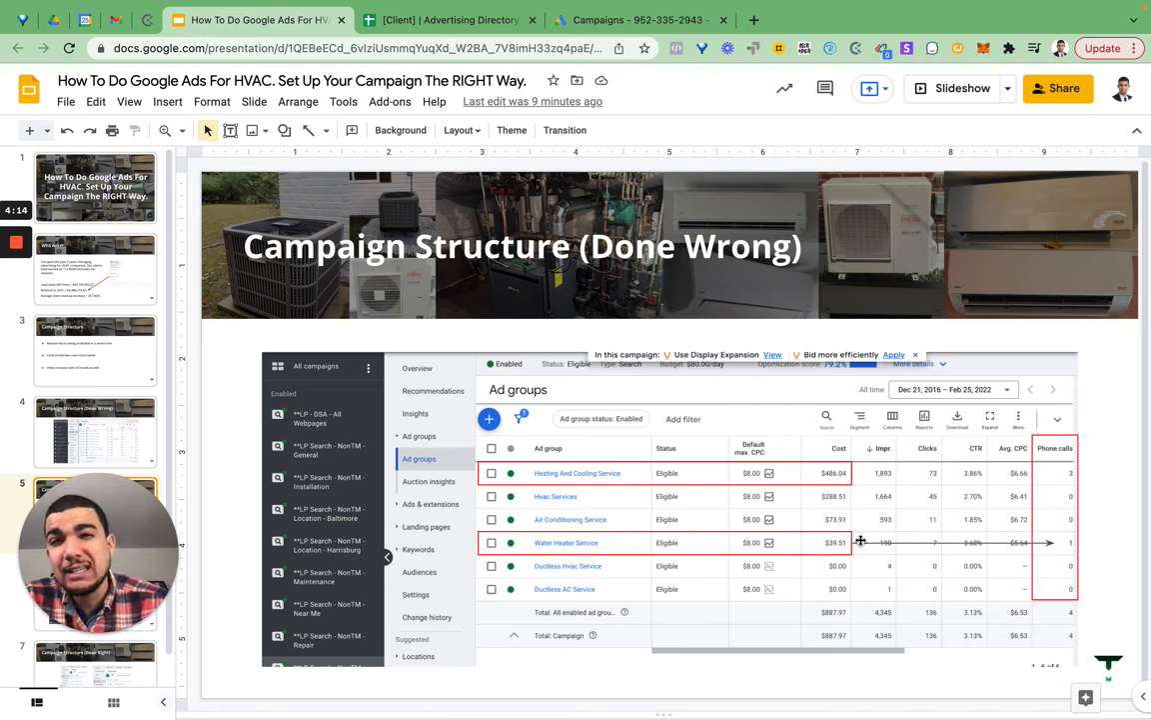
# - Compare the Target CPL Calculator figures with the slides, ending on the HVAC presentation
pyautogui.click(489, 32)
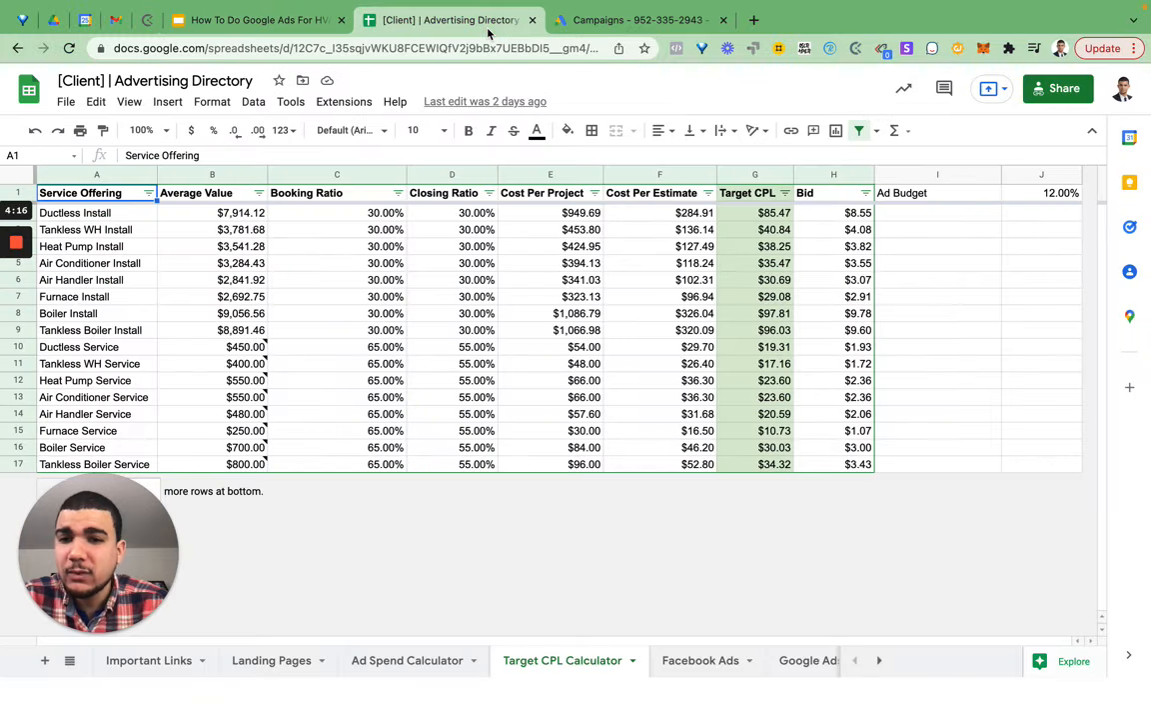
pyautogui.moveTo(257, 366)
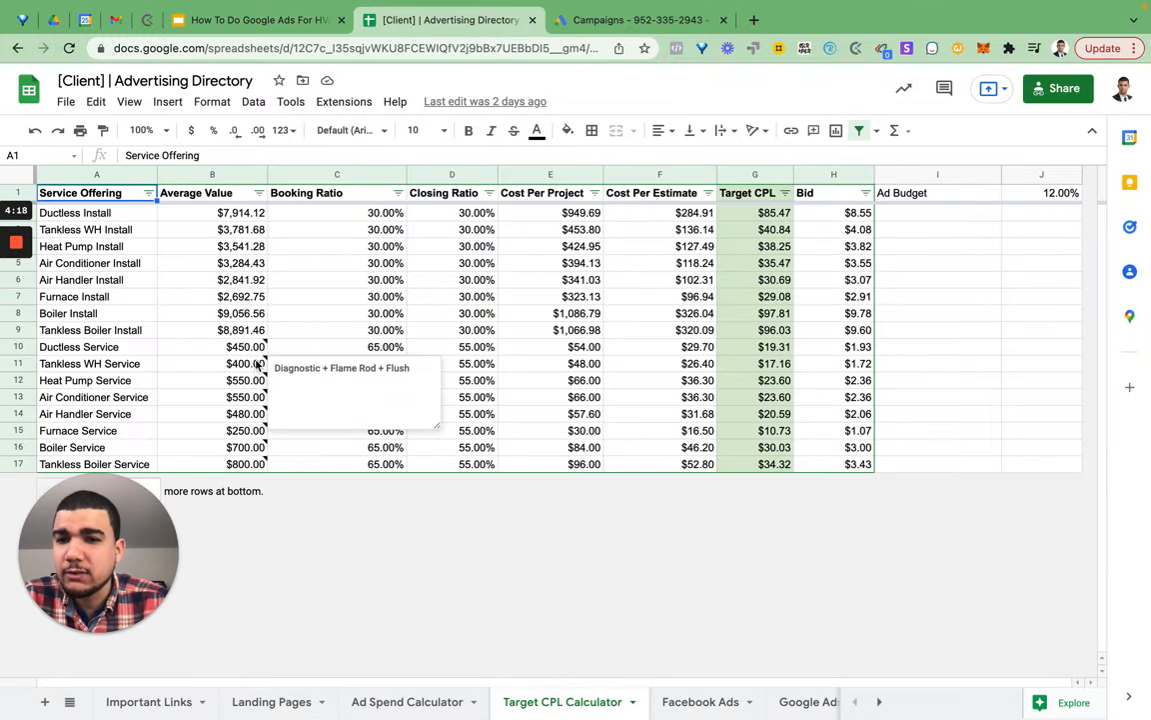
pyautogui.click(267, 28)
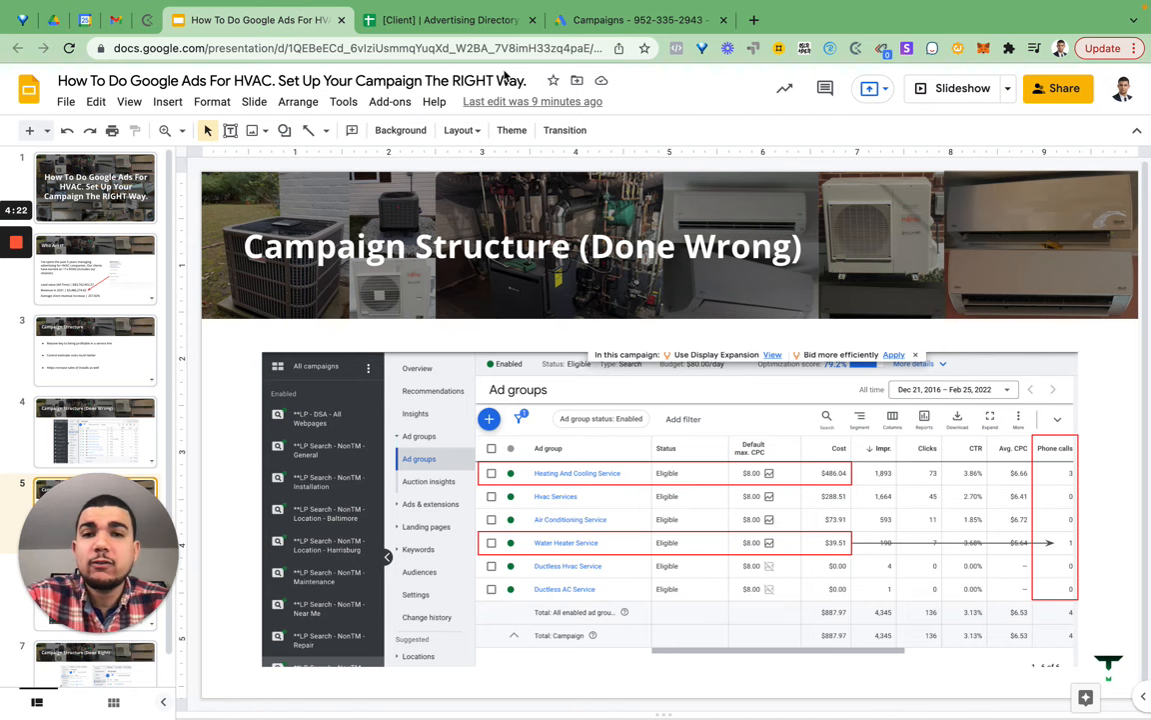
pyautogui.click(450, 24)
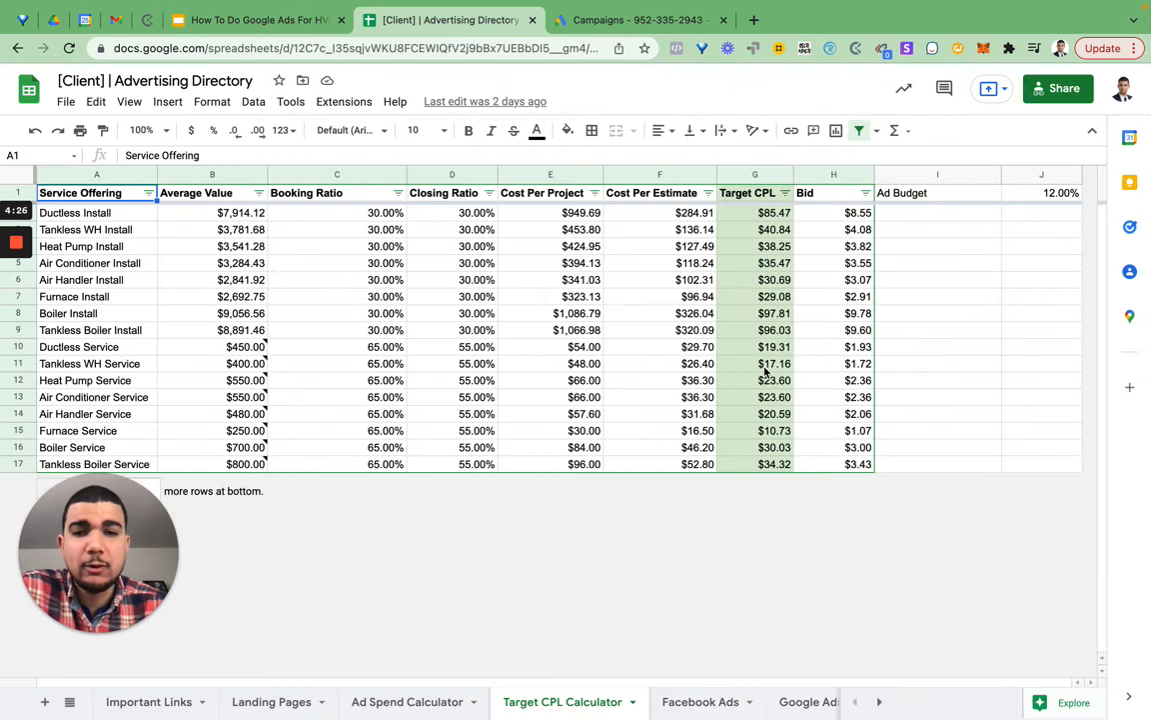
pyautogui.click(300, 22)
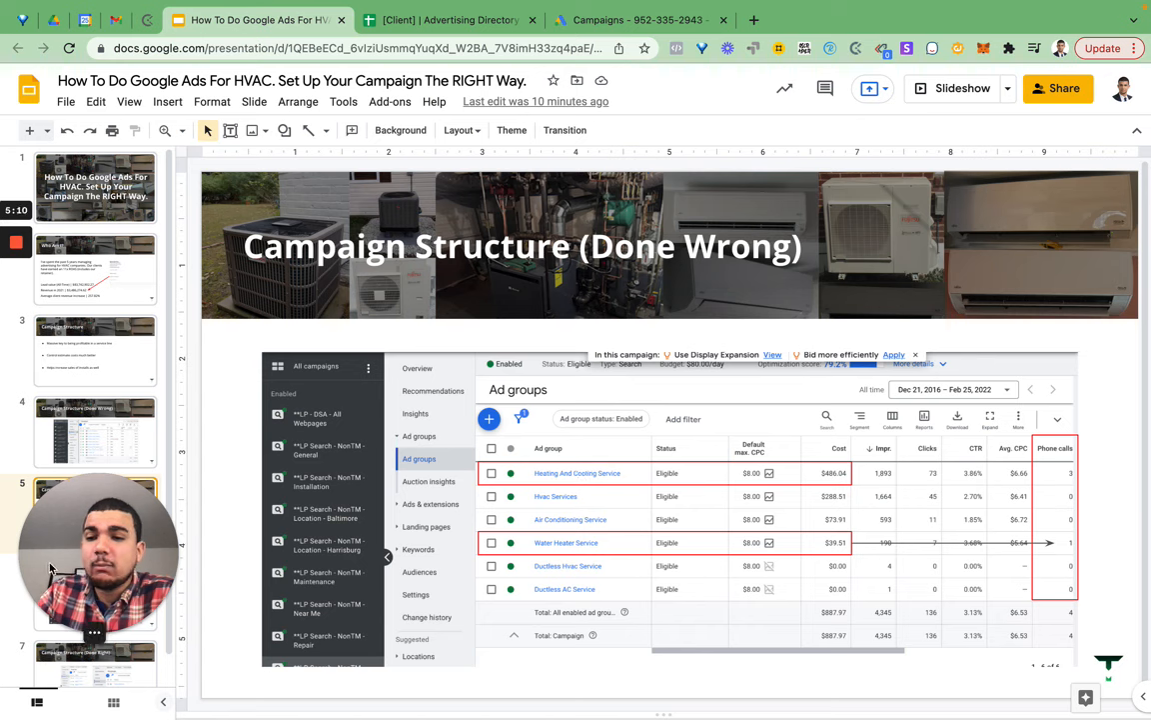
# - Review slides 6 and 7 on the 'Done Right' structure, then switch to Google Ads Campaigns
pyautogui.moveTo(51, 567); pyautogui.dragTo(1006, 562)
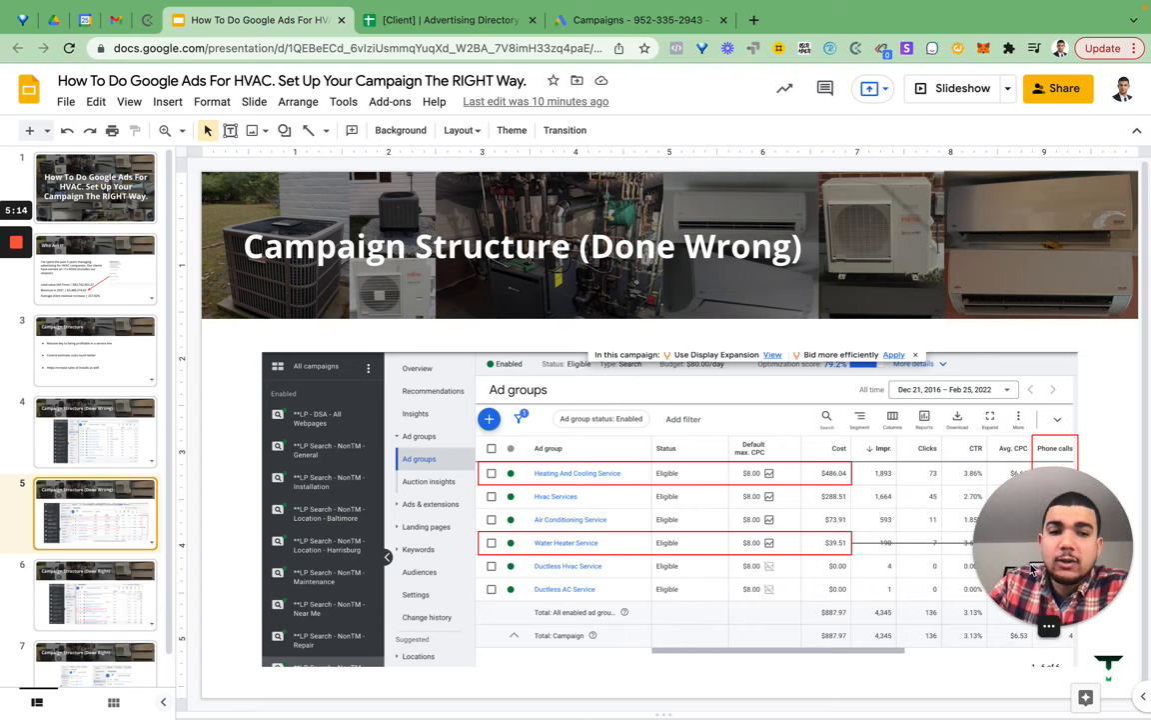
pyautogui.click(92, 580)
pyautogui.moveTo(1049, 530); pyautogui.dragTo(1050, 178)
pyautogui.moveTo(1120, 123); pyautogui.dragTo(1102, 47)
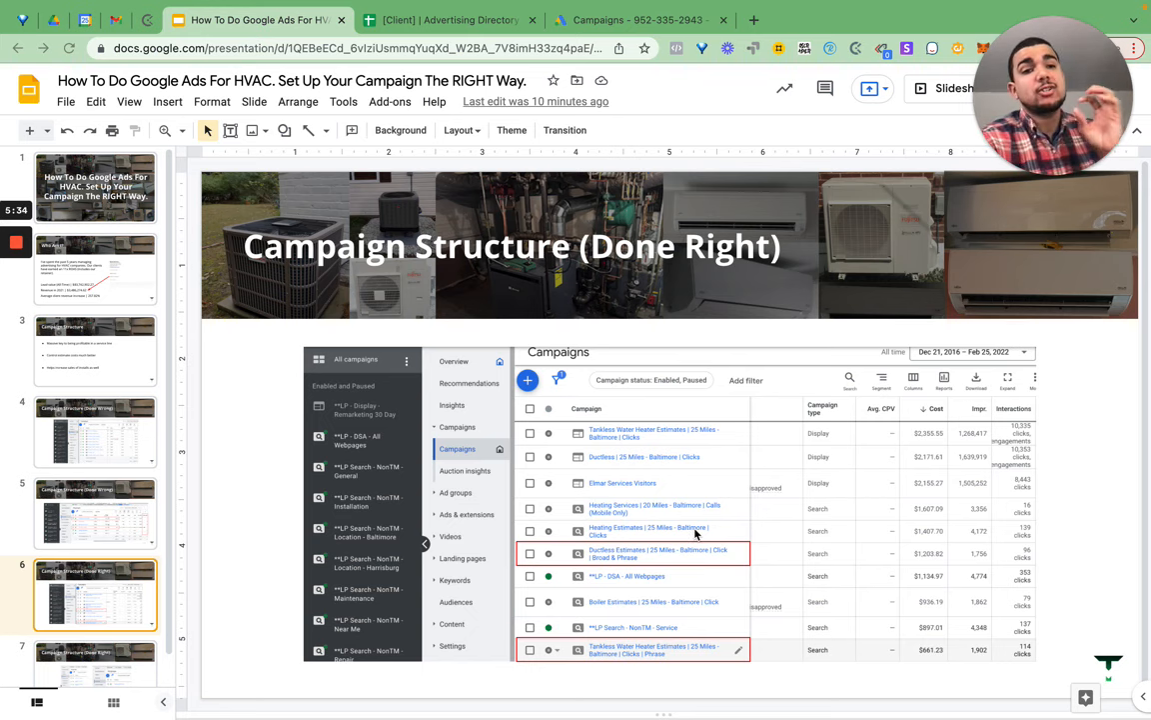
pyautogui.click(110, 643)
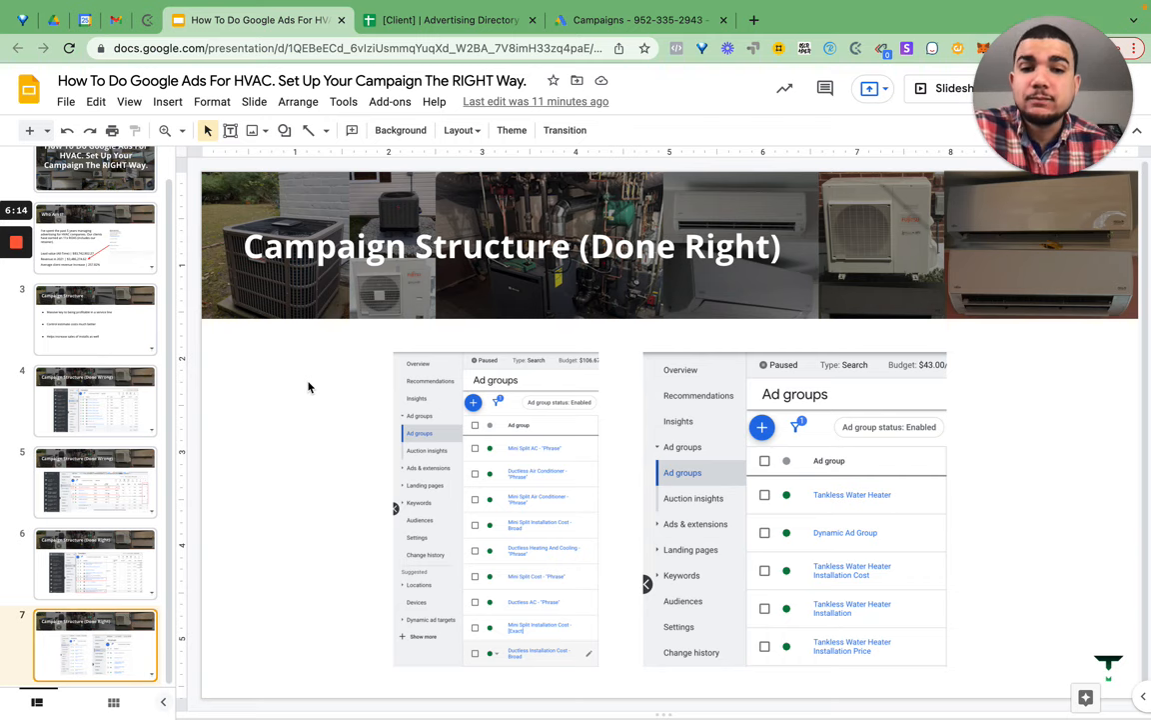
pyautogui.click(619, 20)
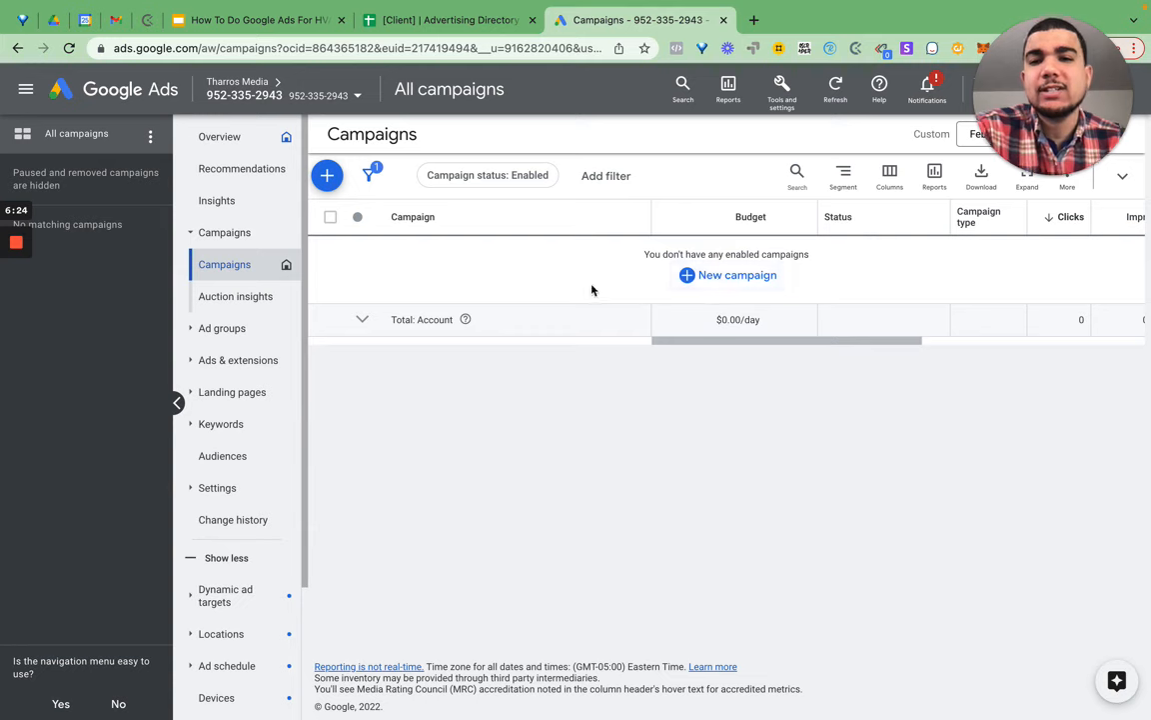
# - Start a brand-new campaign with the Leads objective and continue to campaign type
pyautogui.click(734, 287)
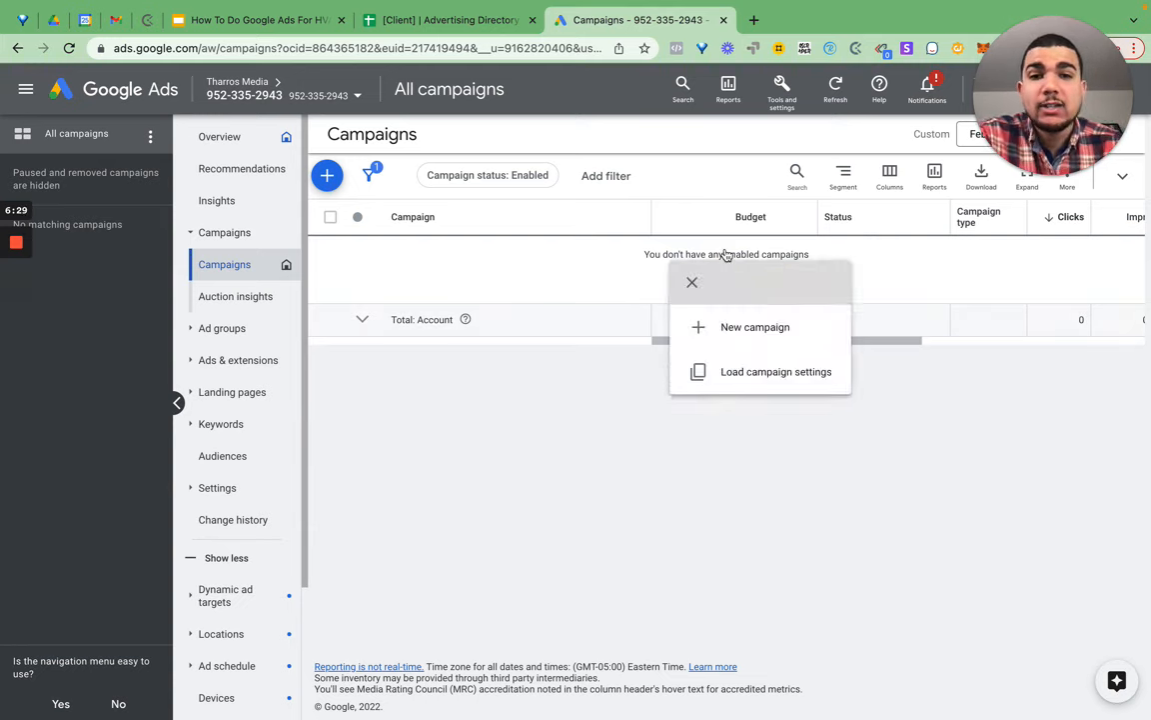
pyautogui.click(757, 327)
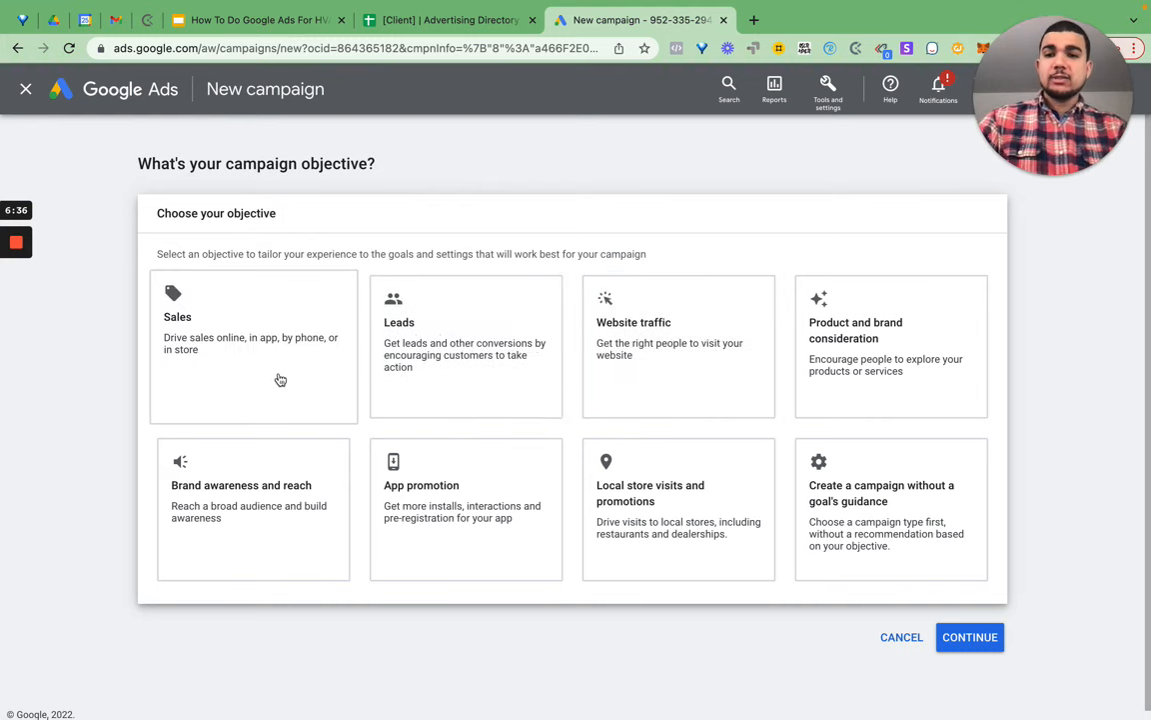
pyautogui.click(498, 393)
pyautogui.scroll(-3, 500, 389)
pyautogui.scroll(3, 527, 354)
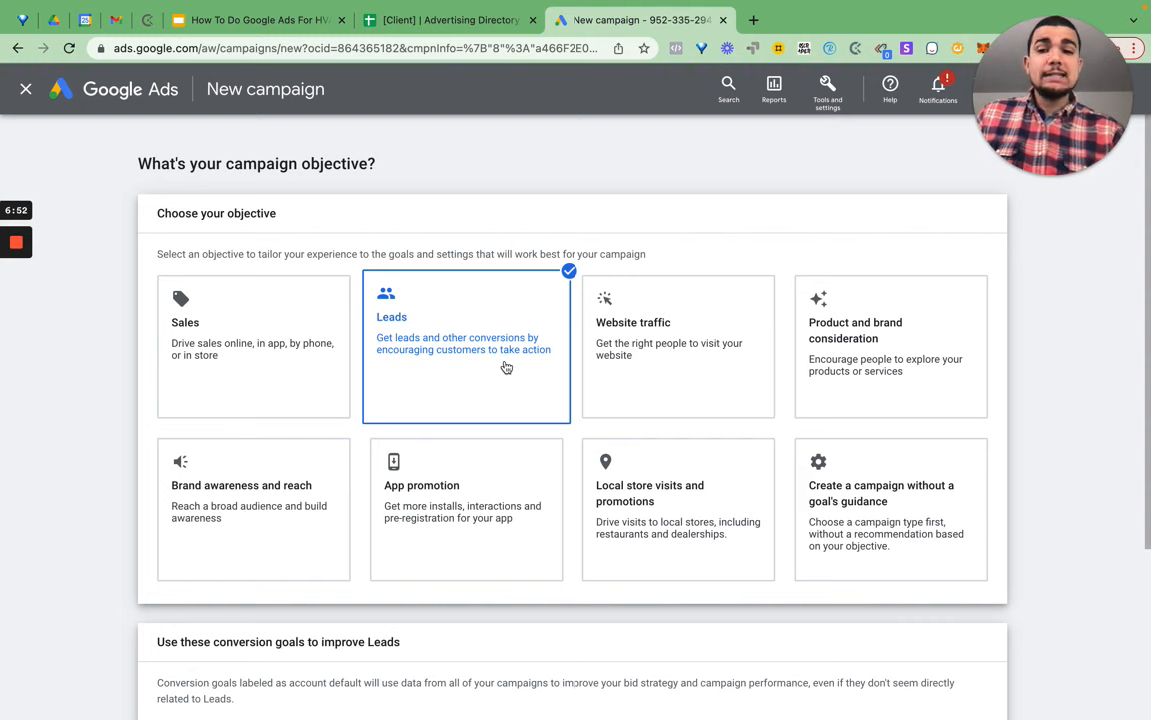
pyautogui.scroll(-3, 504, 346)
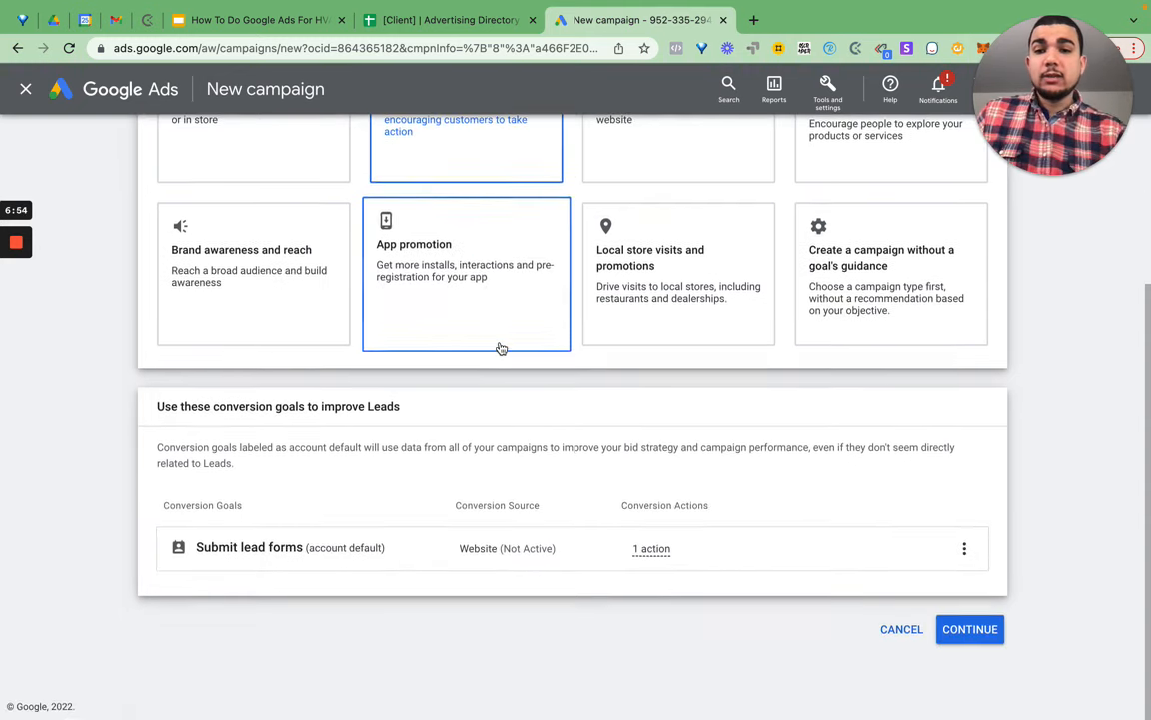
pyautogui.scroll(3, 434, 391)
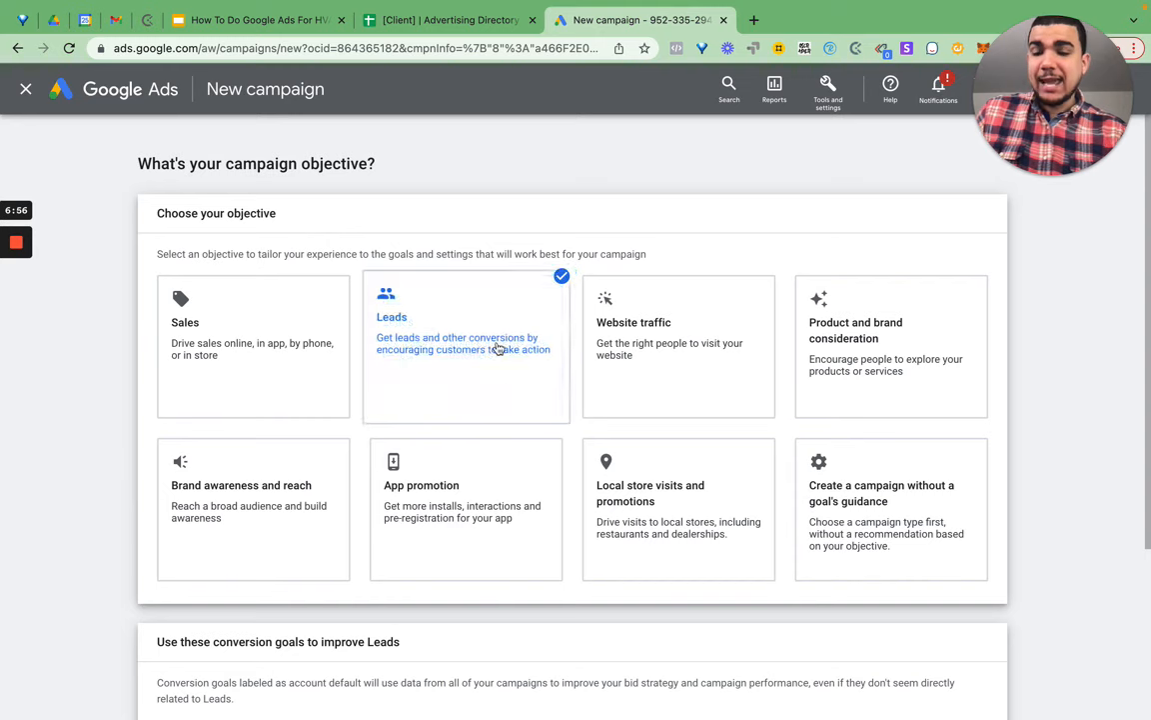
pyautogui.scroll(-3, 488, 332)
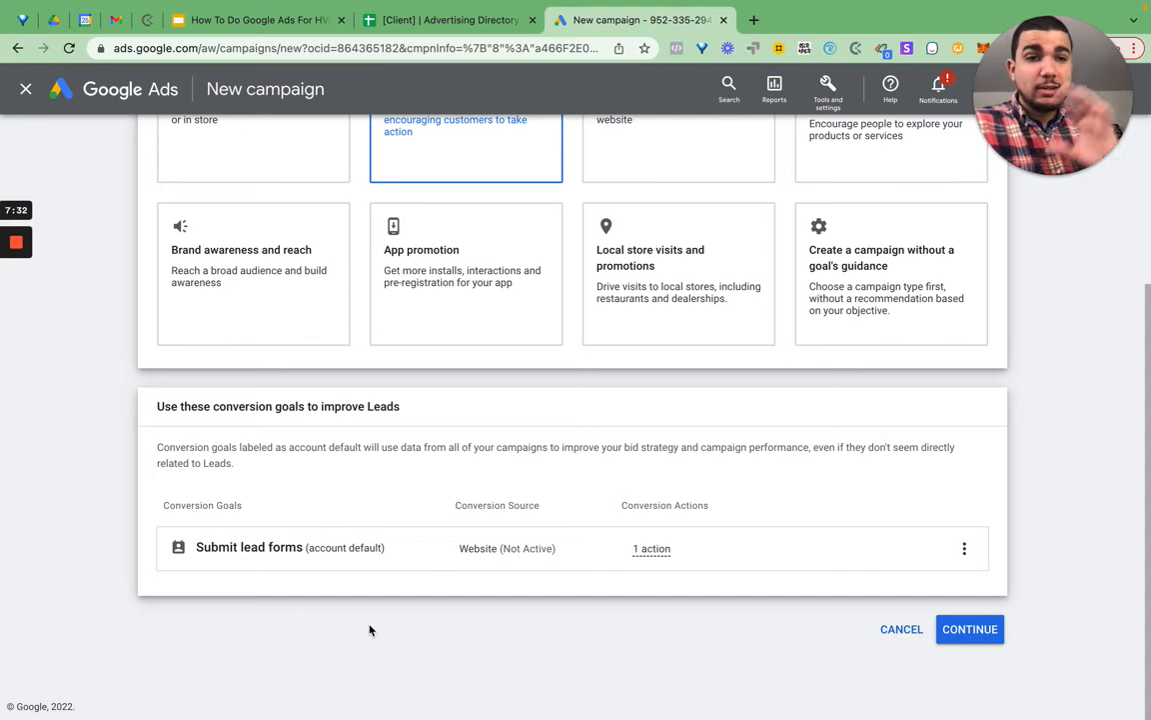
pyautogui.click(964, 636)
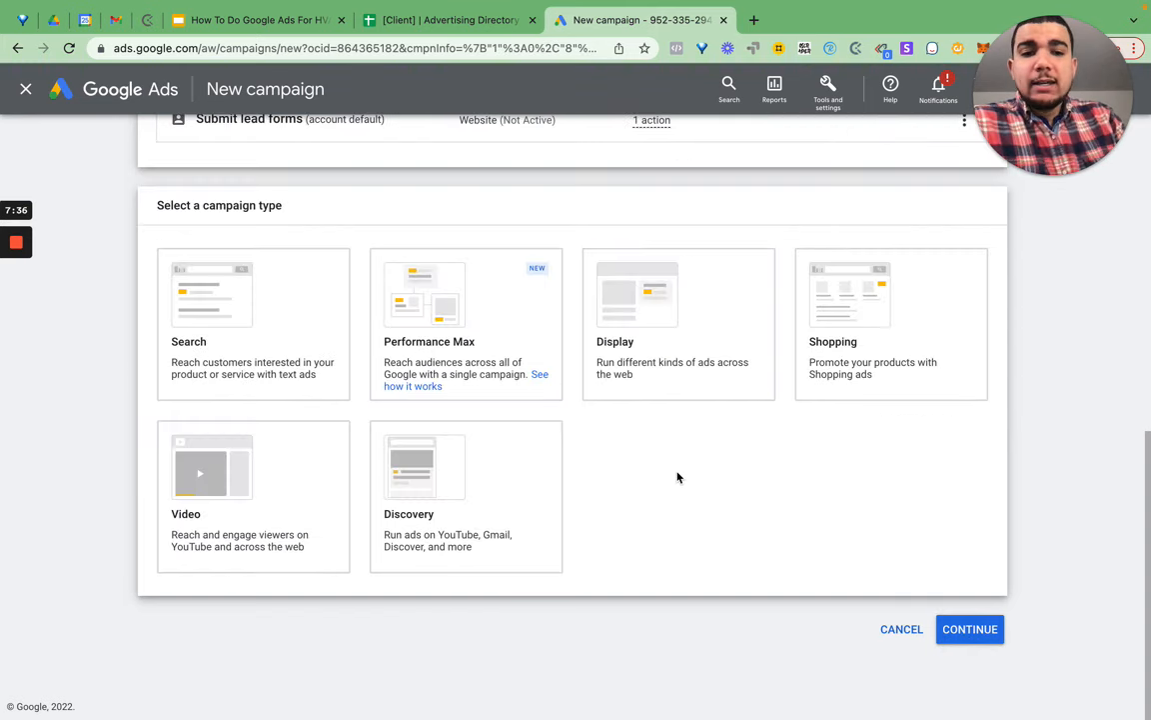
# - Choose the Search campaign type, reaching the goal through website visits to example.com
pyautogui.click(295, 341)
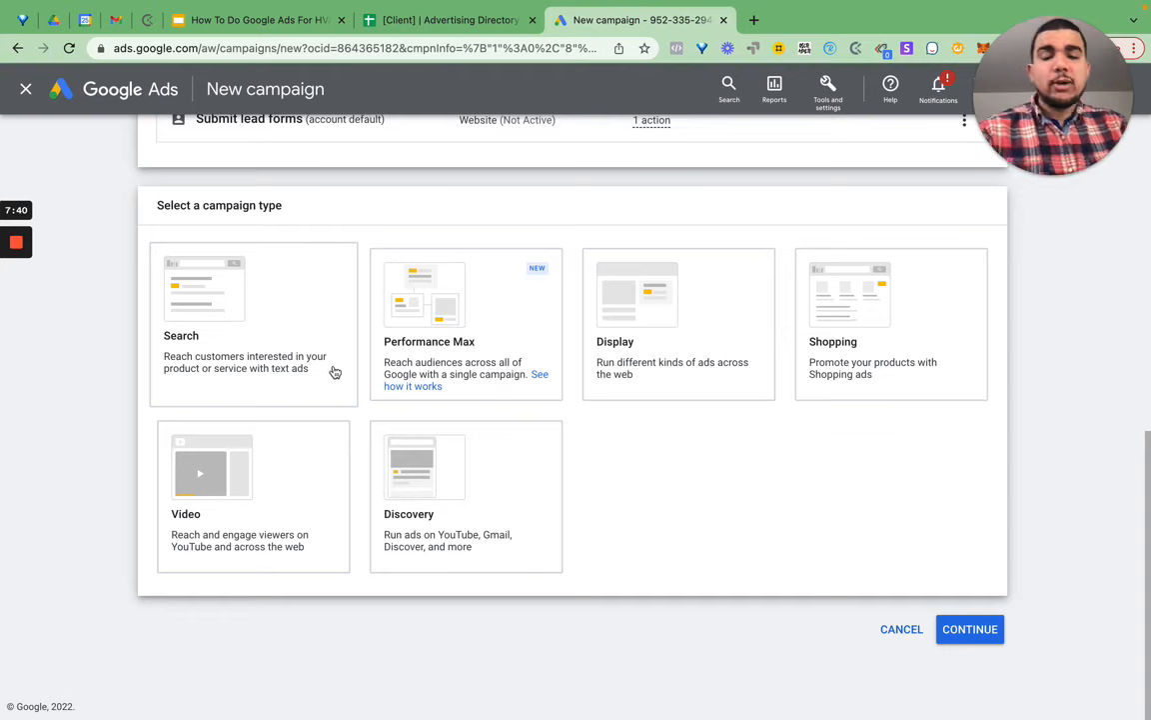
pyautogui.click(258, 360)
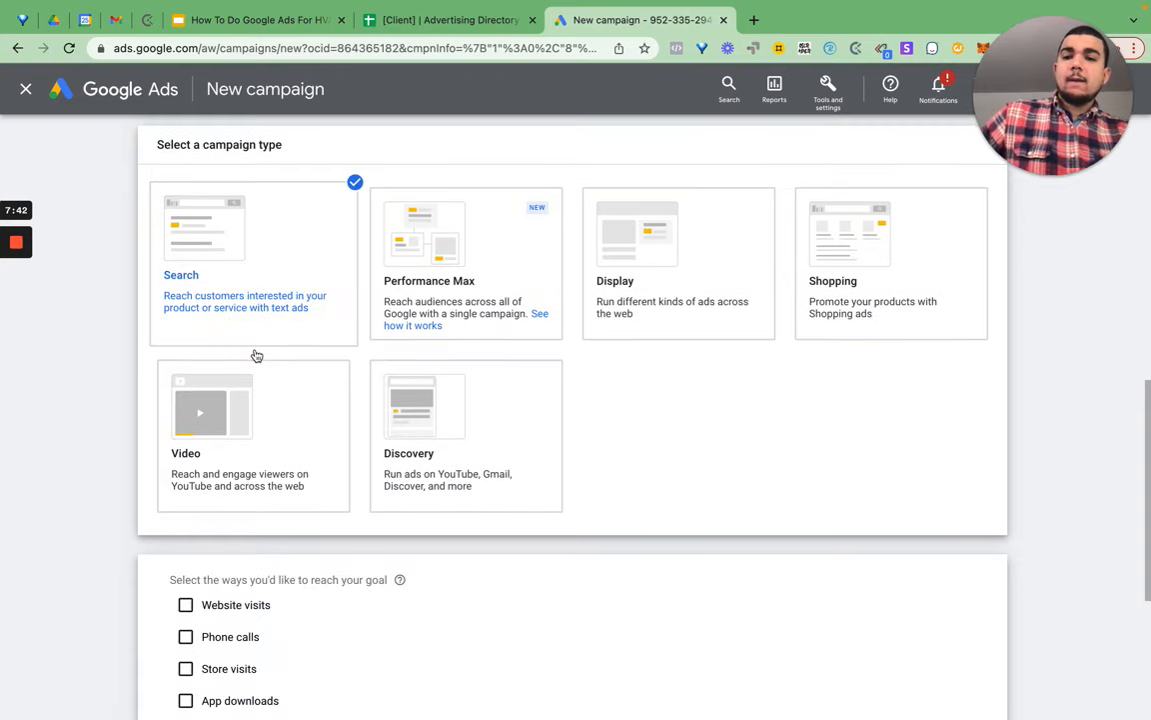
pyautogui.scroll(7, 267, 327)
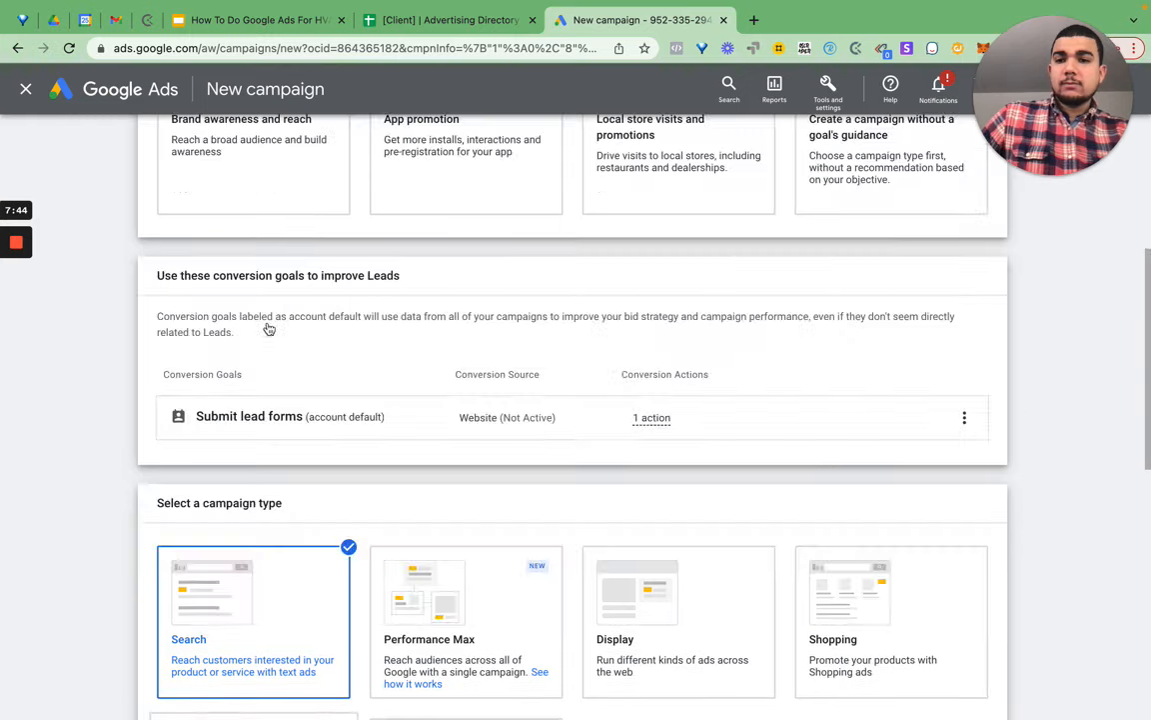
pyautogui.scroll(-5, 298, 612)
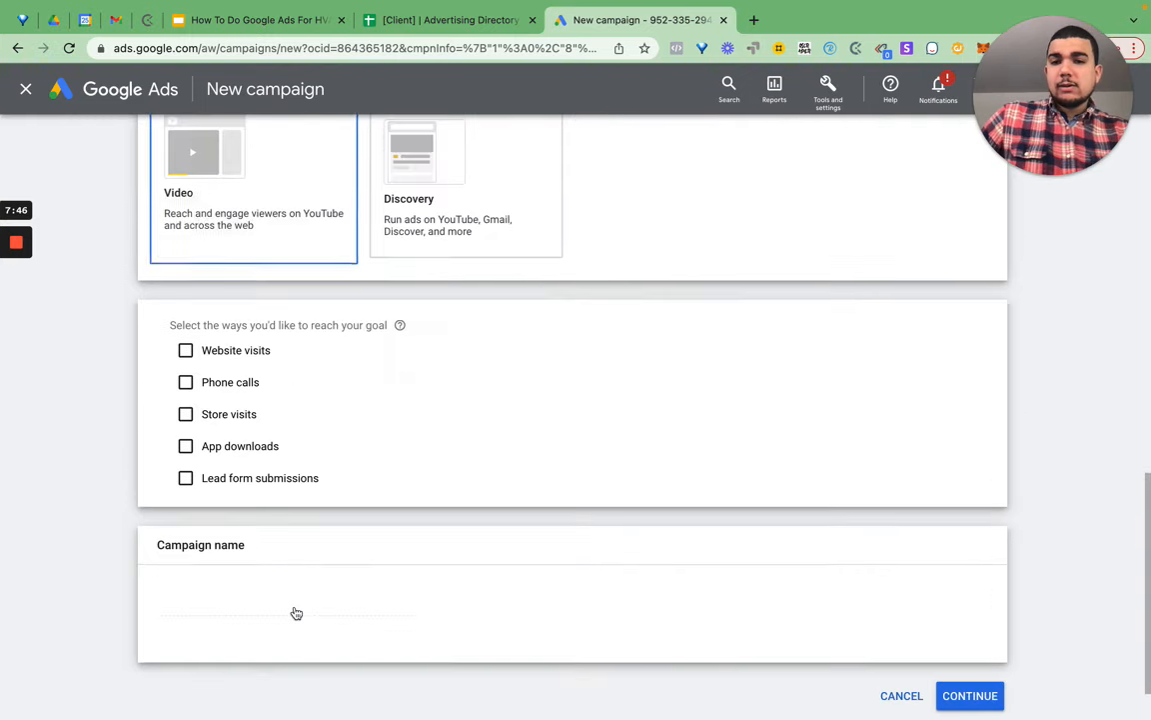
pyautogui.scroll(-2, 424, 447)
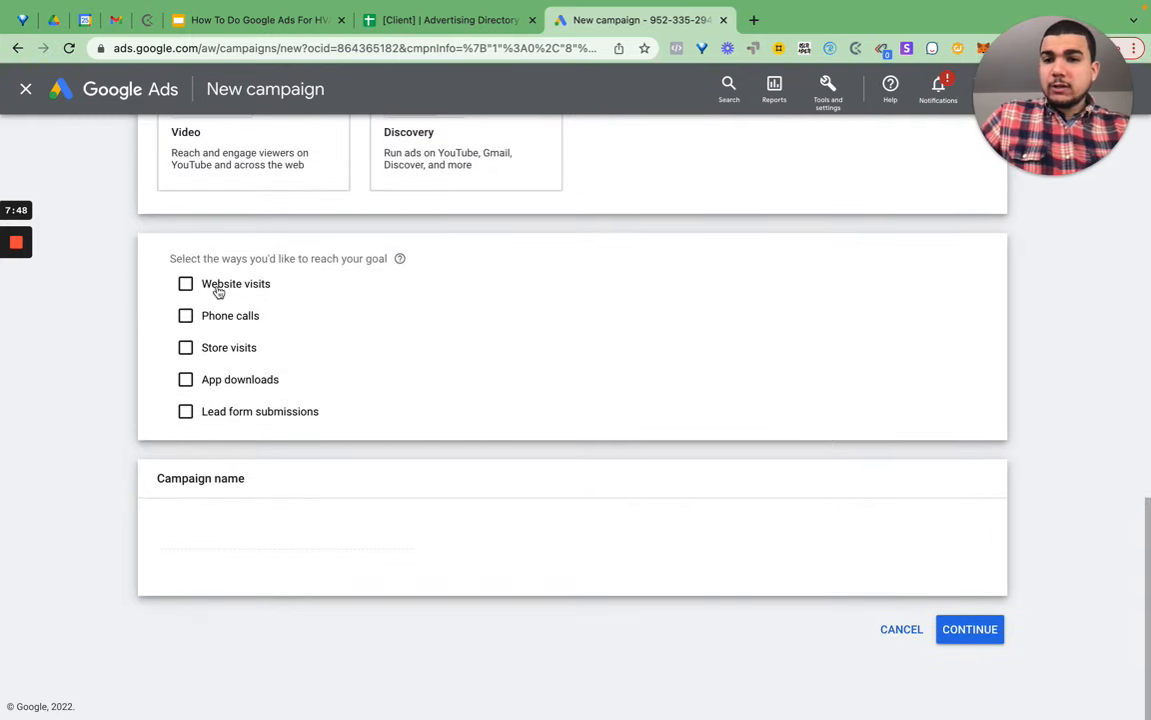
pyautogui.click(217, 289)
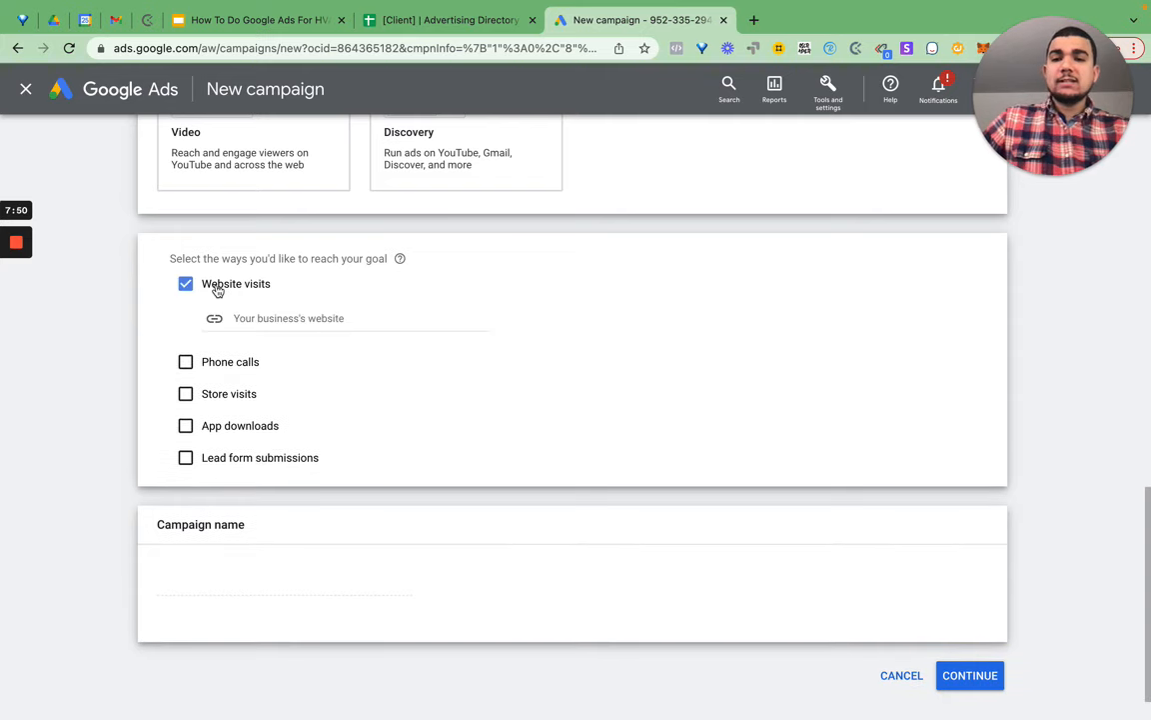
pyautogui.click(286, 317)
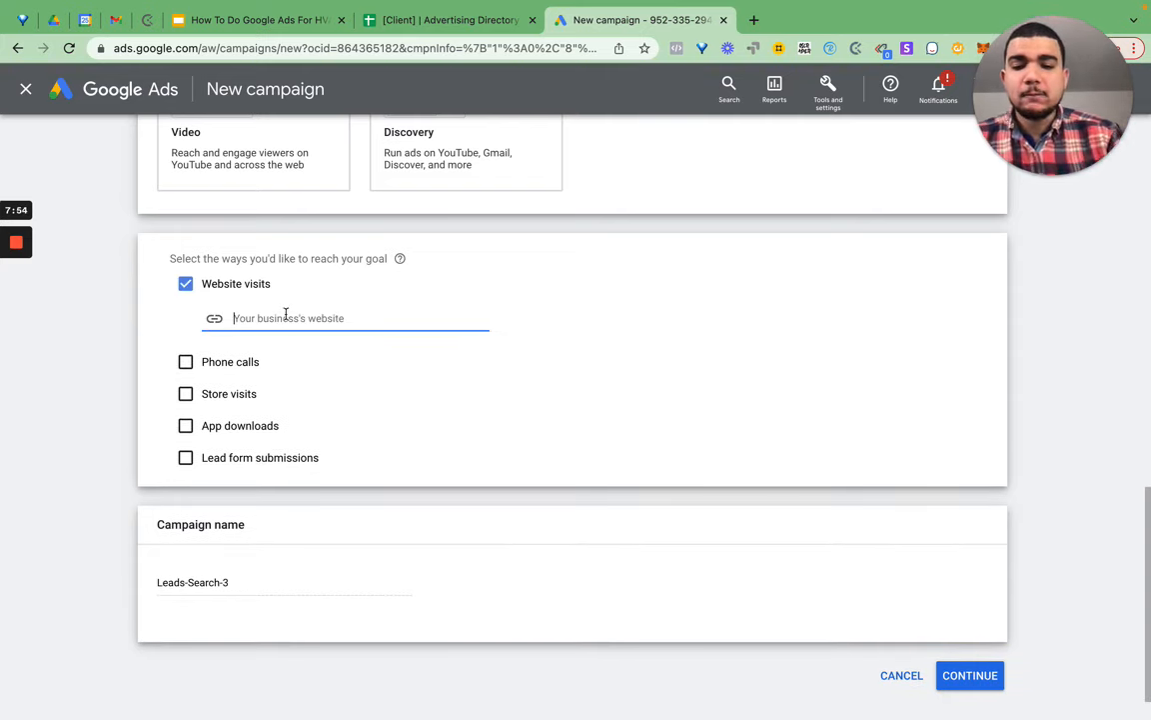
pyautogui.write('example.com')
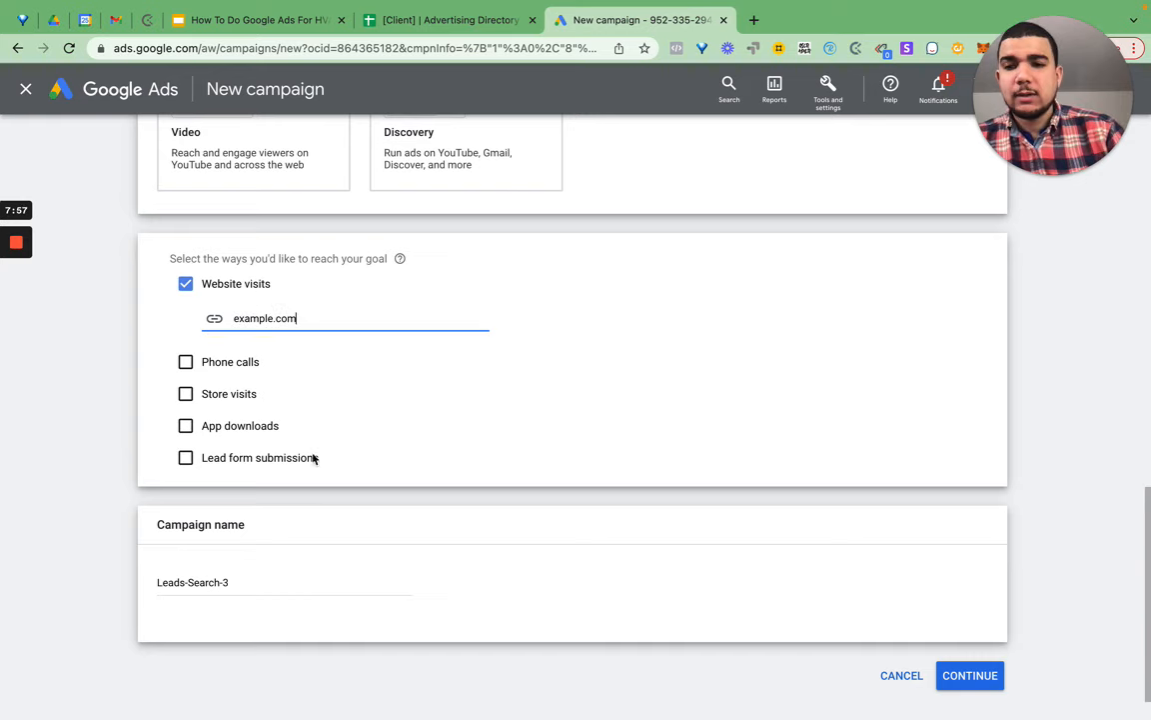
# - Name the campaign 'Search | Radius | Leads | Phrase' and continue
pyautogui.click(260, 583)
pyautogui.press('super+a')
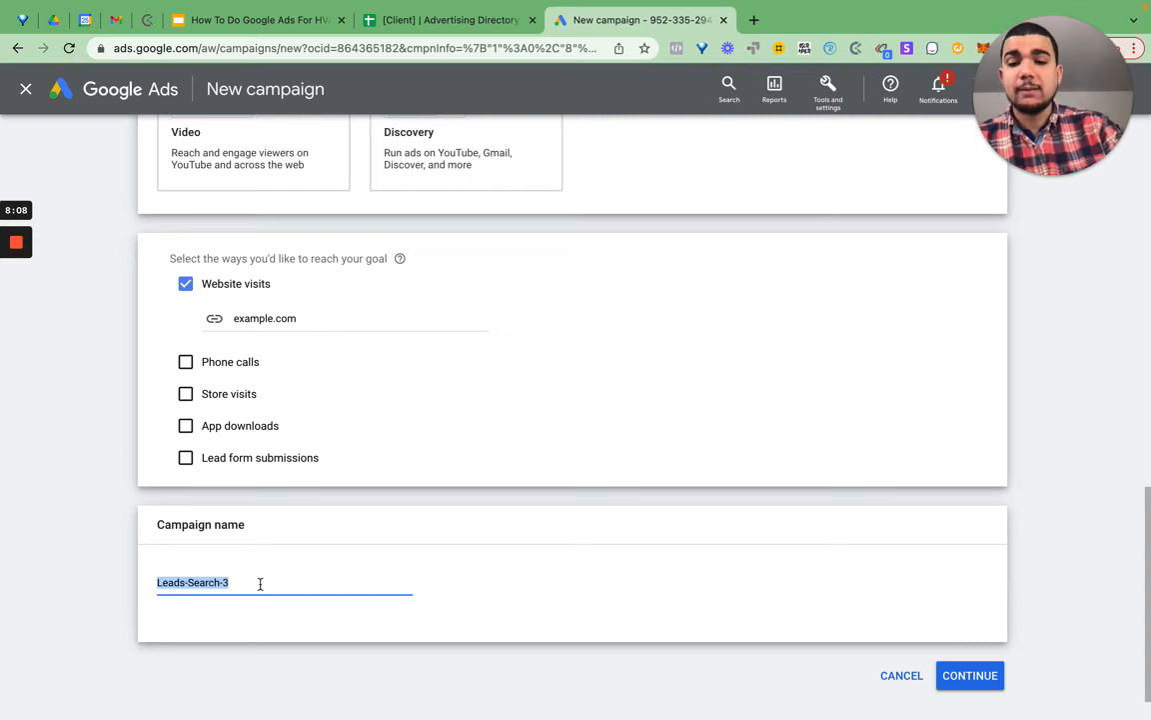
pyautogui.write('S')
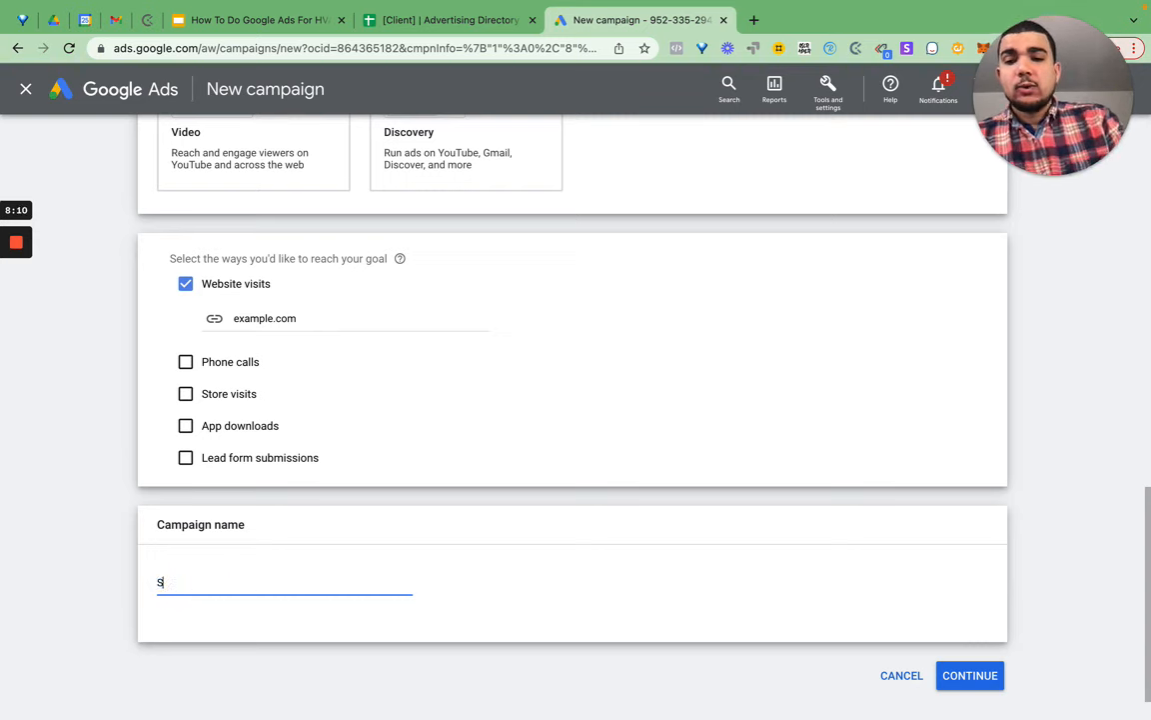
pyautogui.write('earch |')
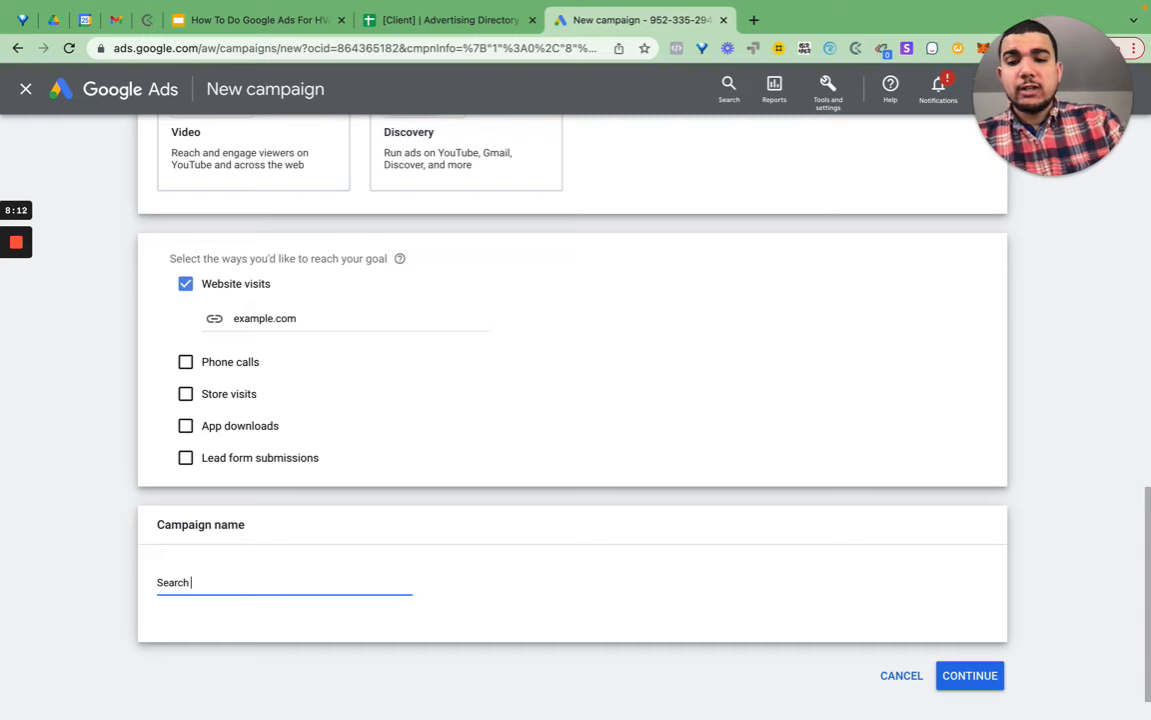
pyautogui.write(' Radius')
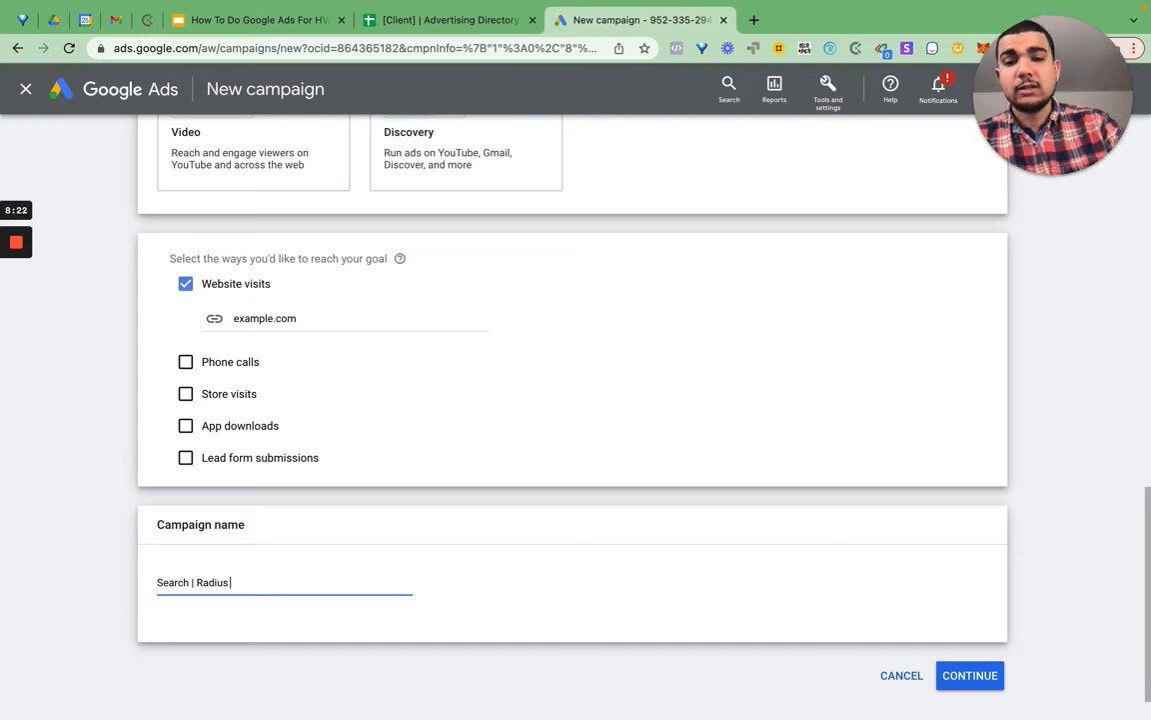
pyautogui.write('|')
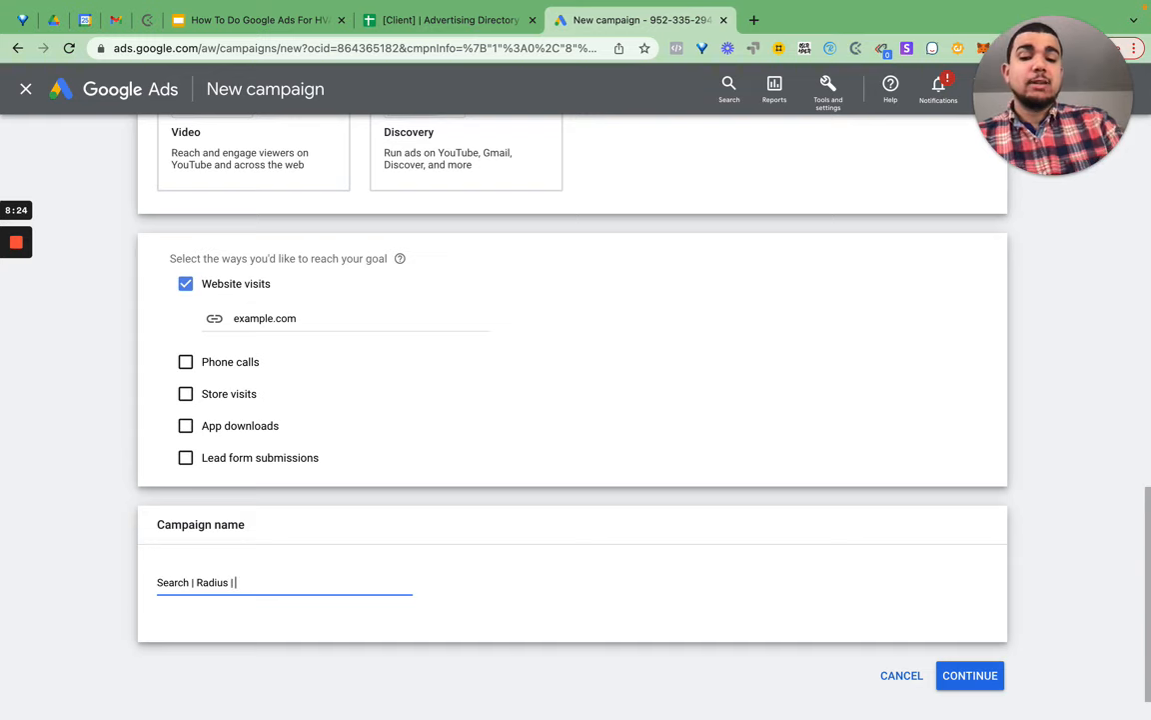
pyautogui.write(' Clicks')
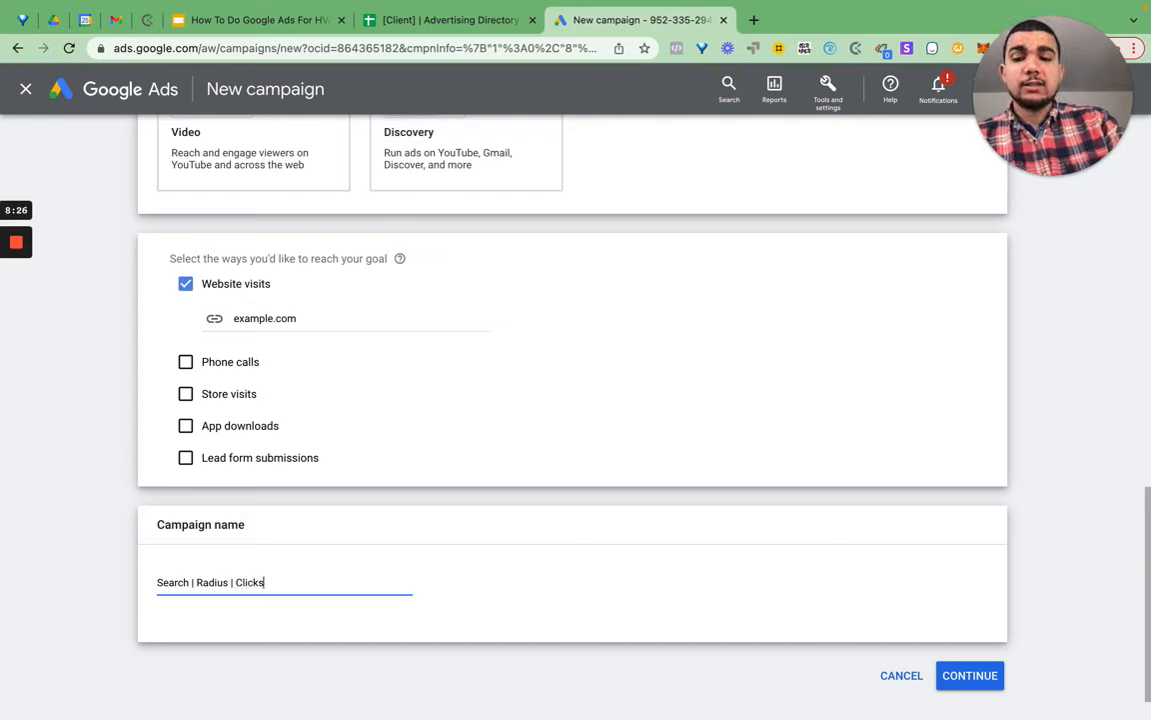
pyautogui.hotkey('alt', 'shift', 'Left')
pyautogui.write('Leads')
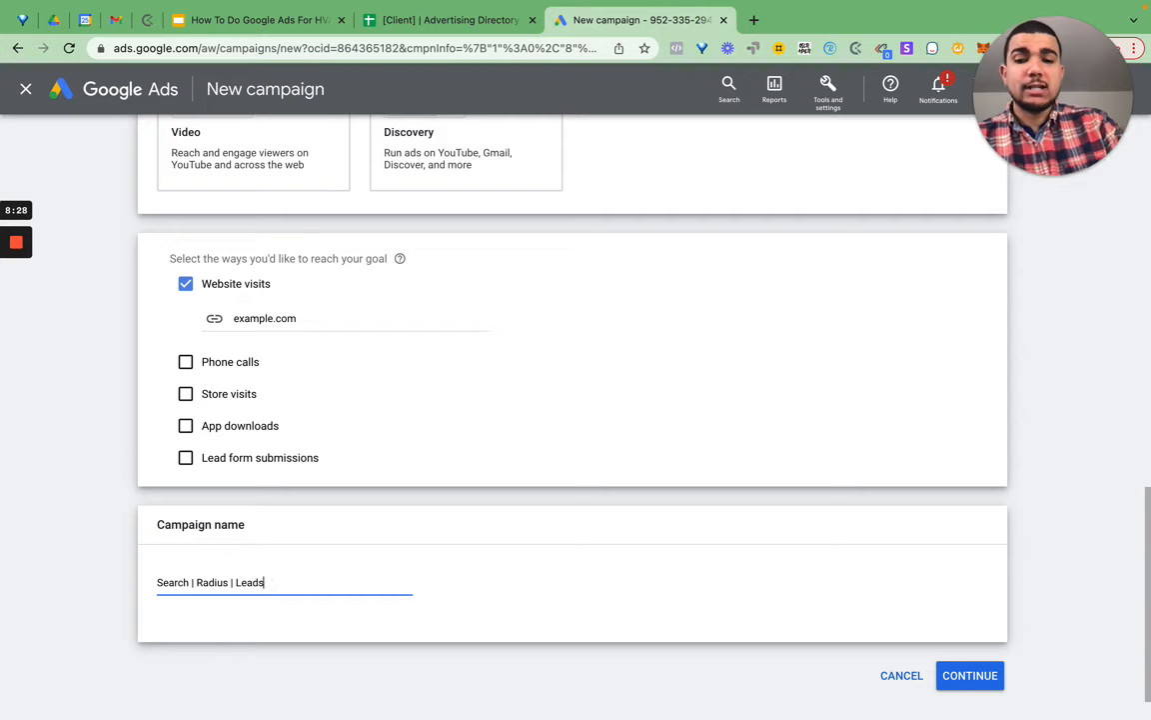
pyautogui.write(' | Phrase')
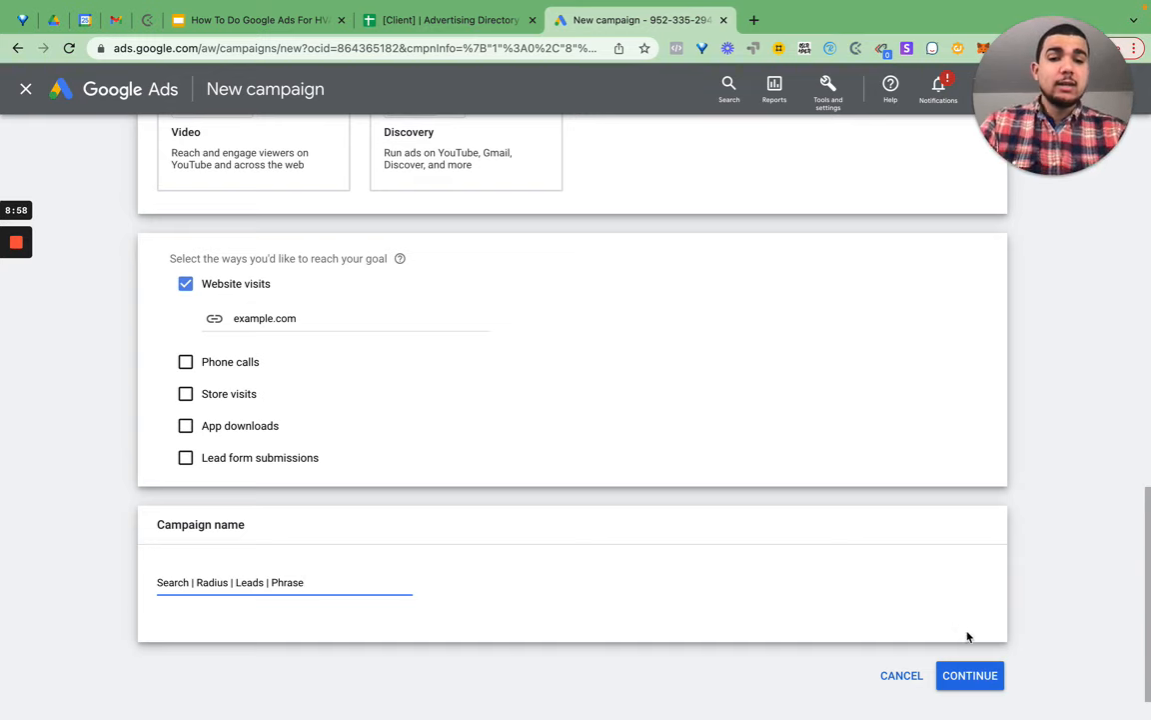
pyautogui.click(970, 676)
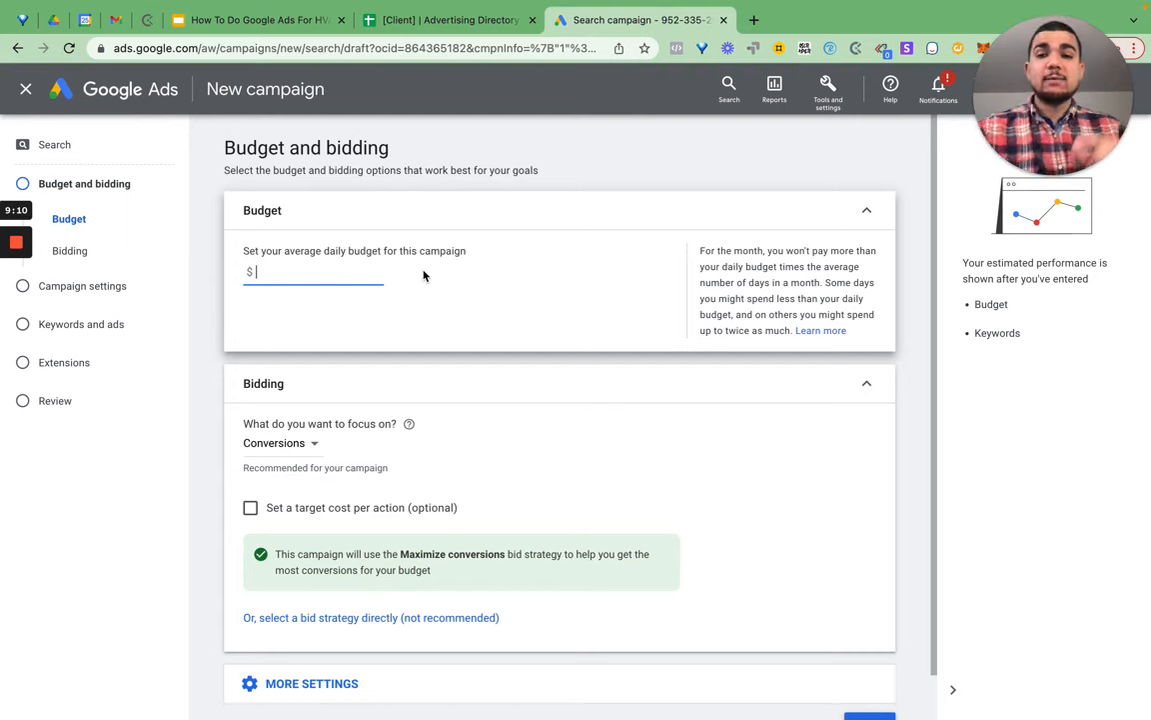
# - Enter a $1.00 daily budget and keep Conversions as the bidding focus
pyautogui.write('1')
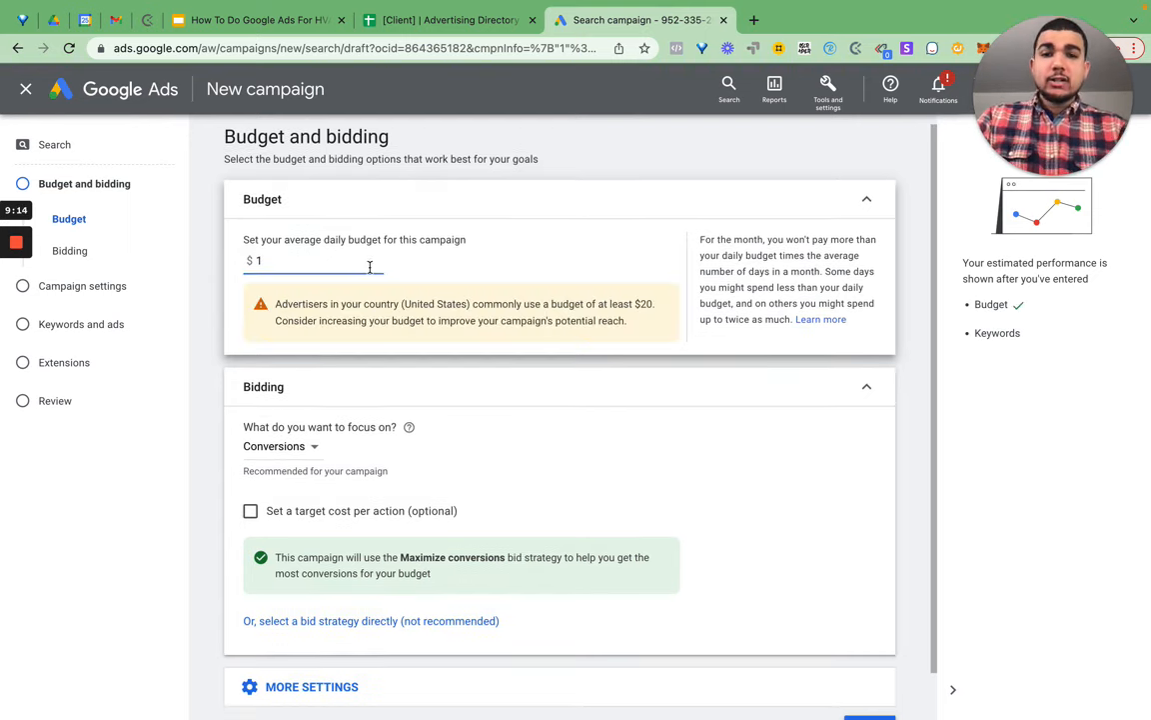
pyautogui.click(484, 28)
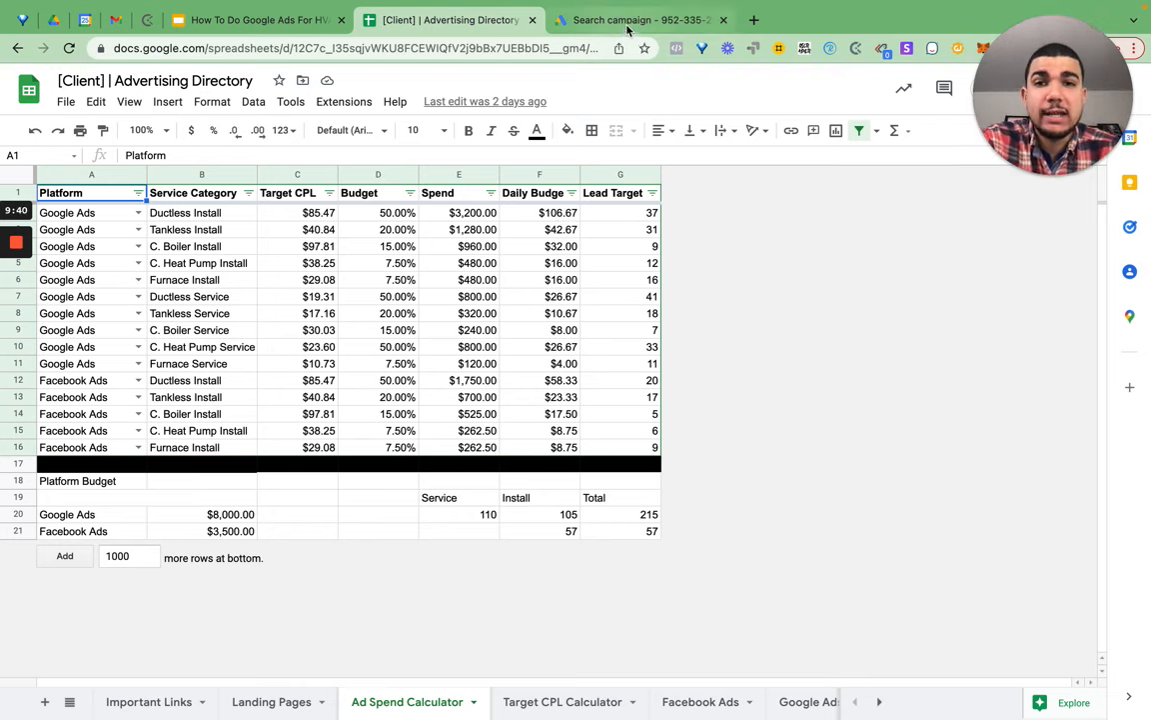
pyautogui.click(565, 22)
pyautogui.write('.00')
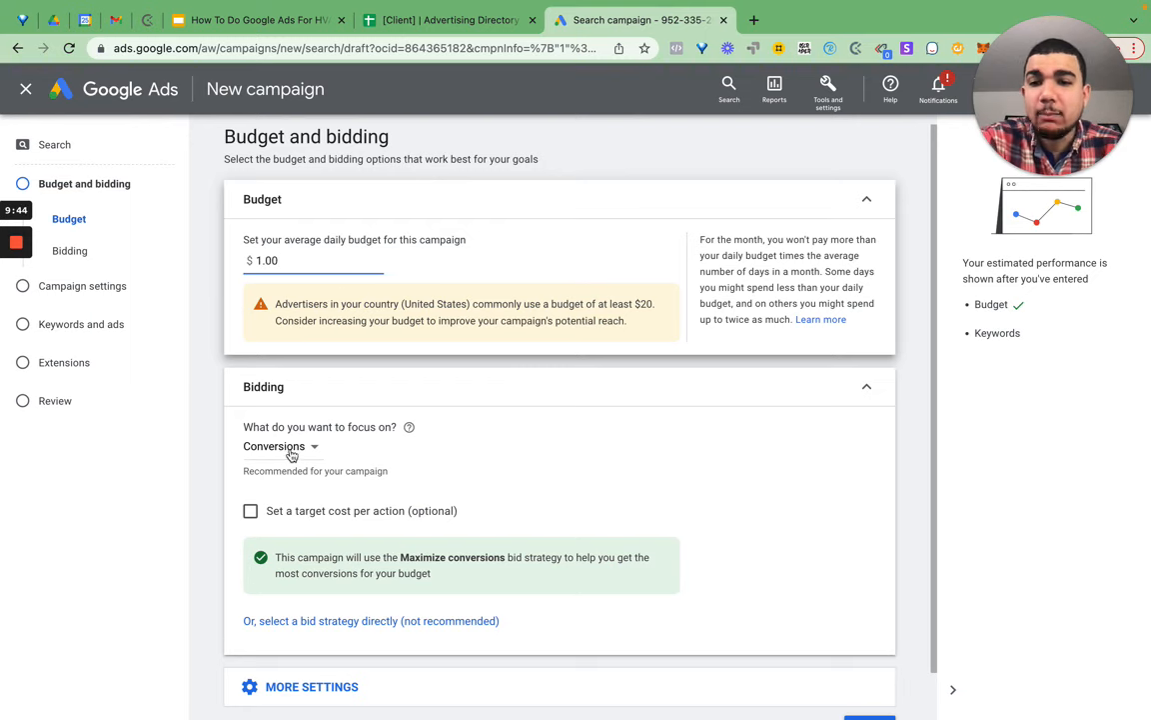
pyautogui.click(286, 449)
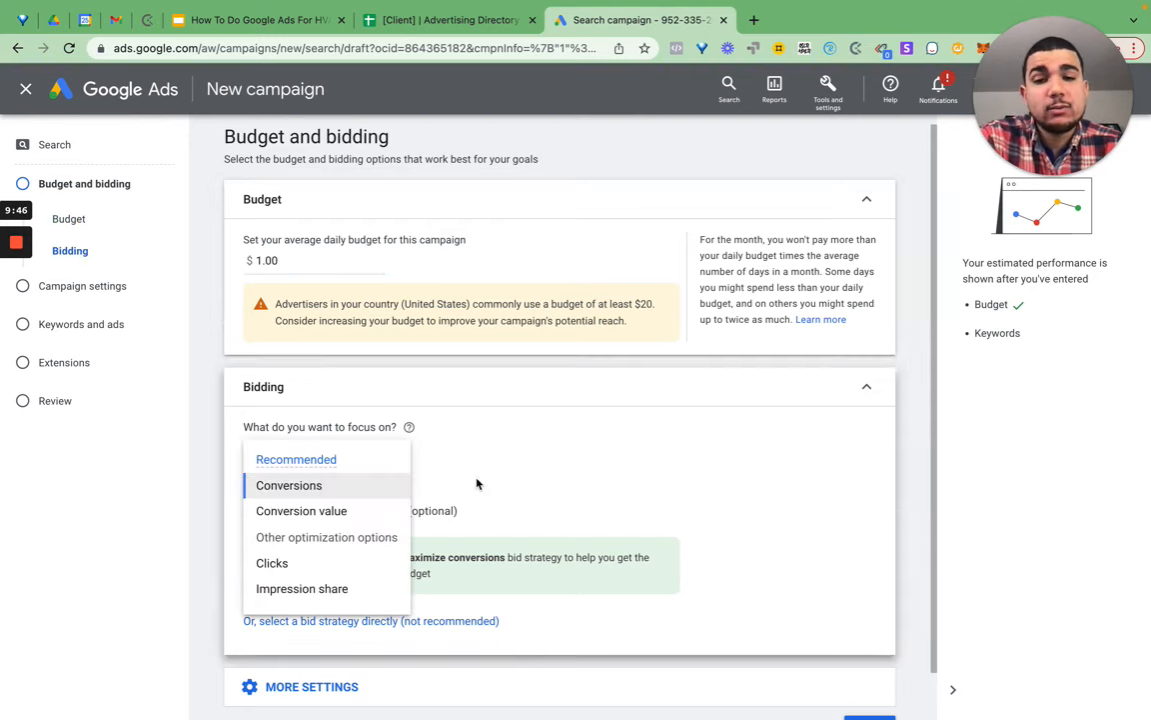
pyautogui.click(558, 461)
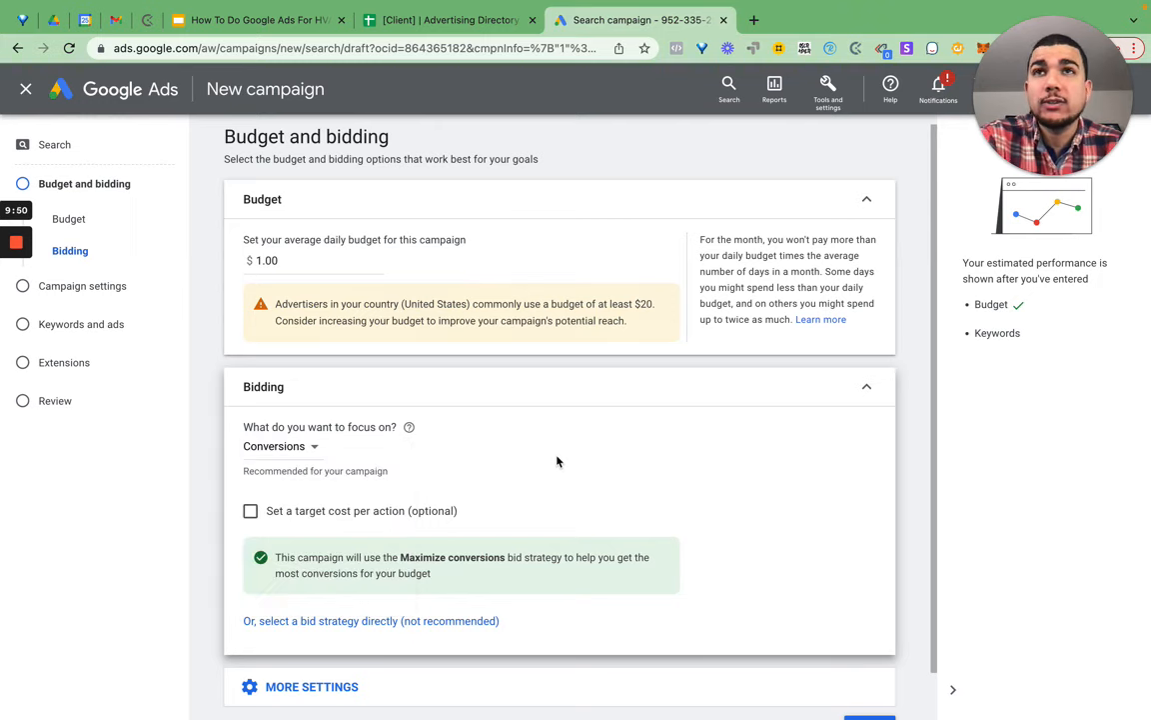
# - Set the bid strategy directly to Manual CPC and expand More settings
pyautogui.click(422, 622)
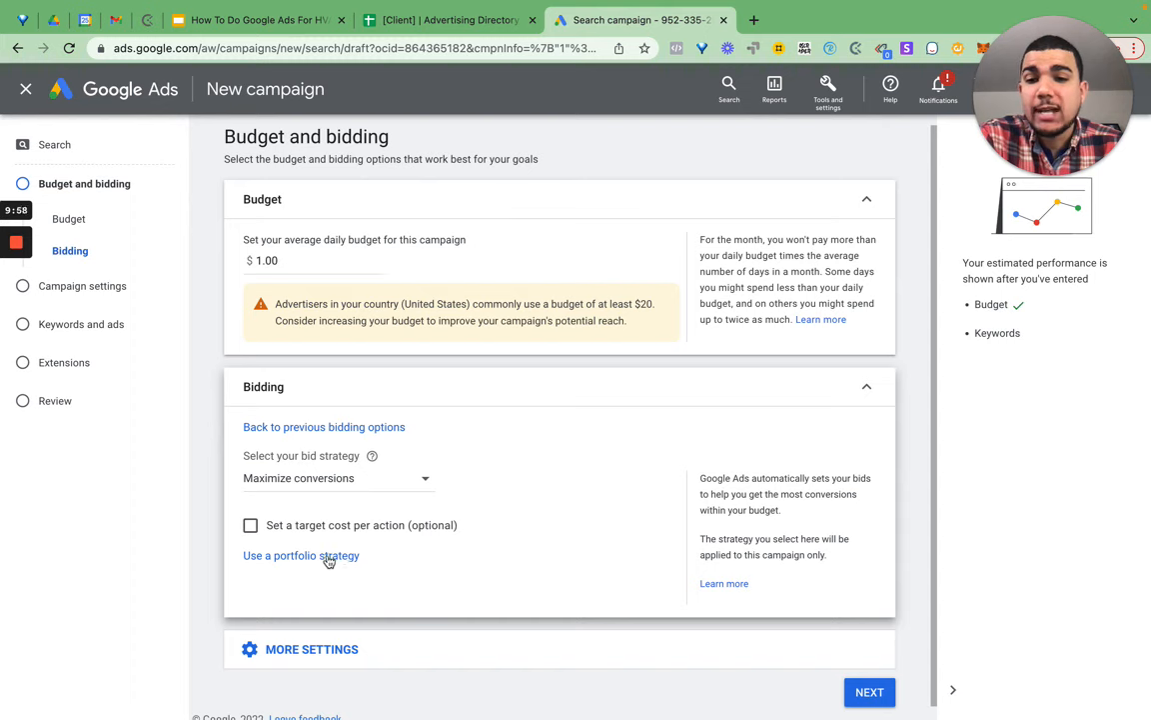
pyautogui.click(331, 562)
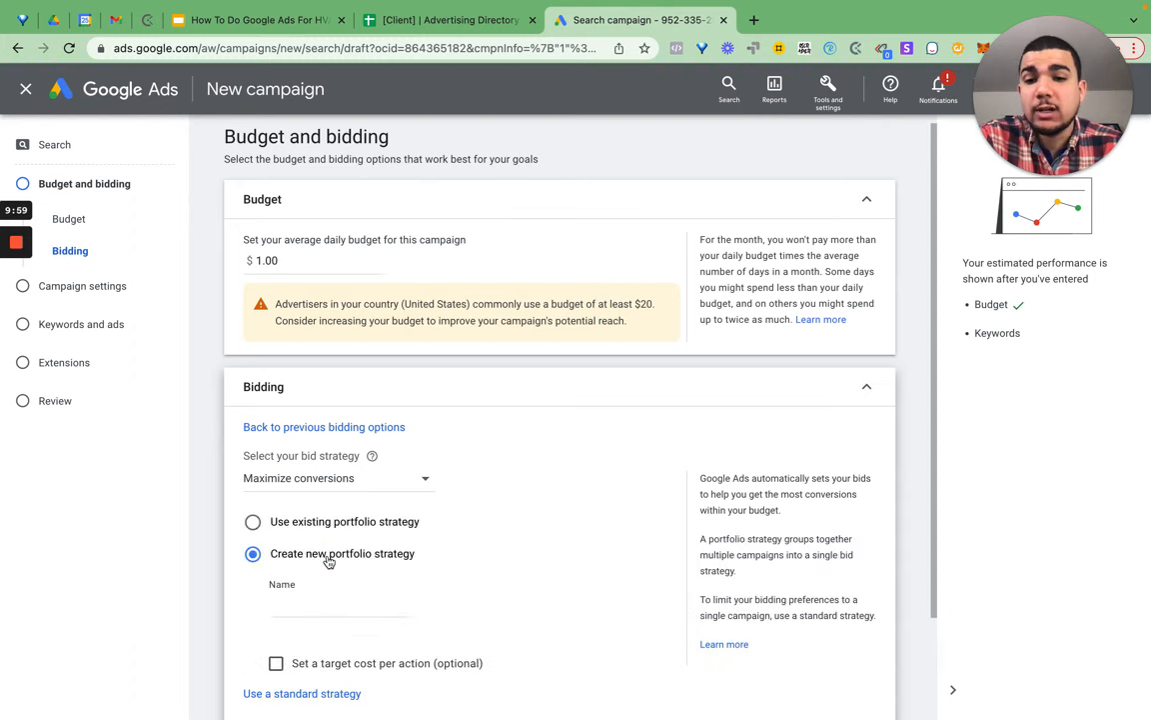
pyautogui.click(361, 488)
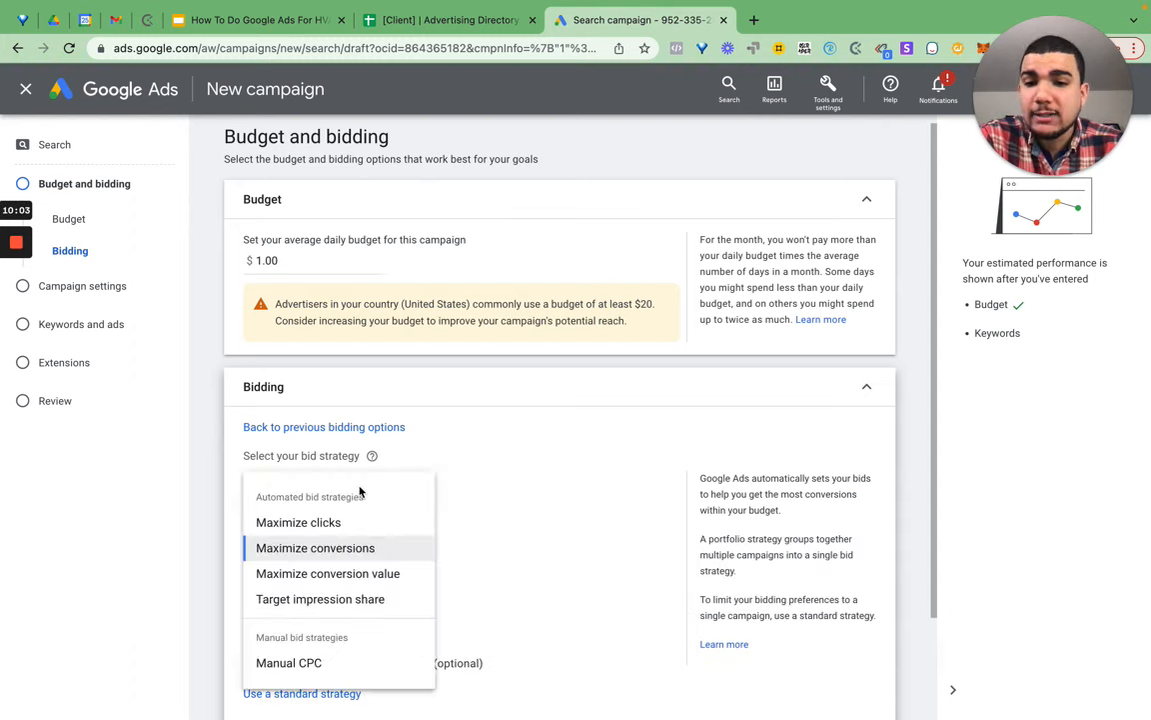
pyautogui.click(336, 662)
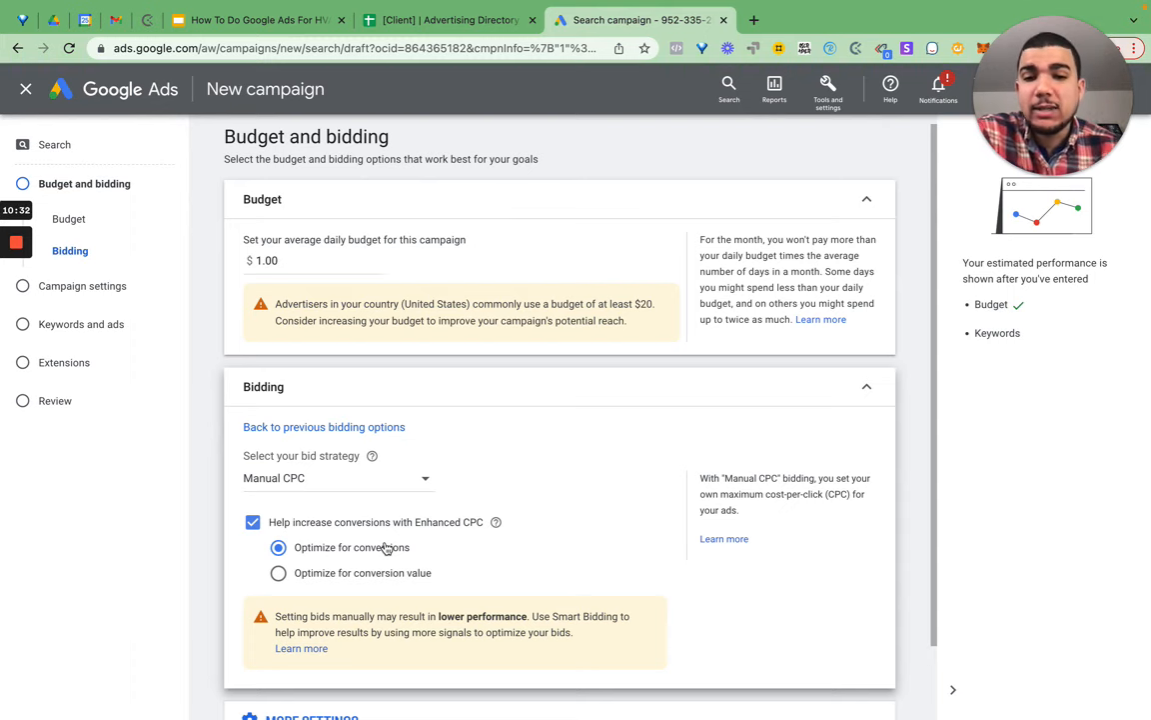
pyautogui.scroll(-2, 430, 451)
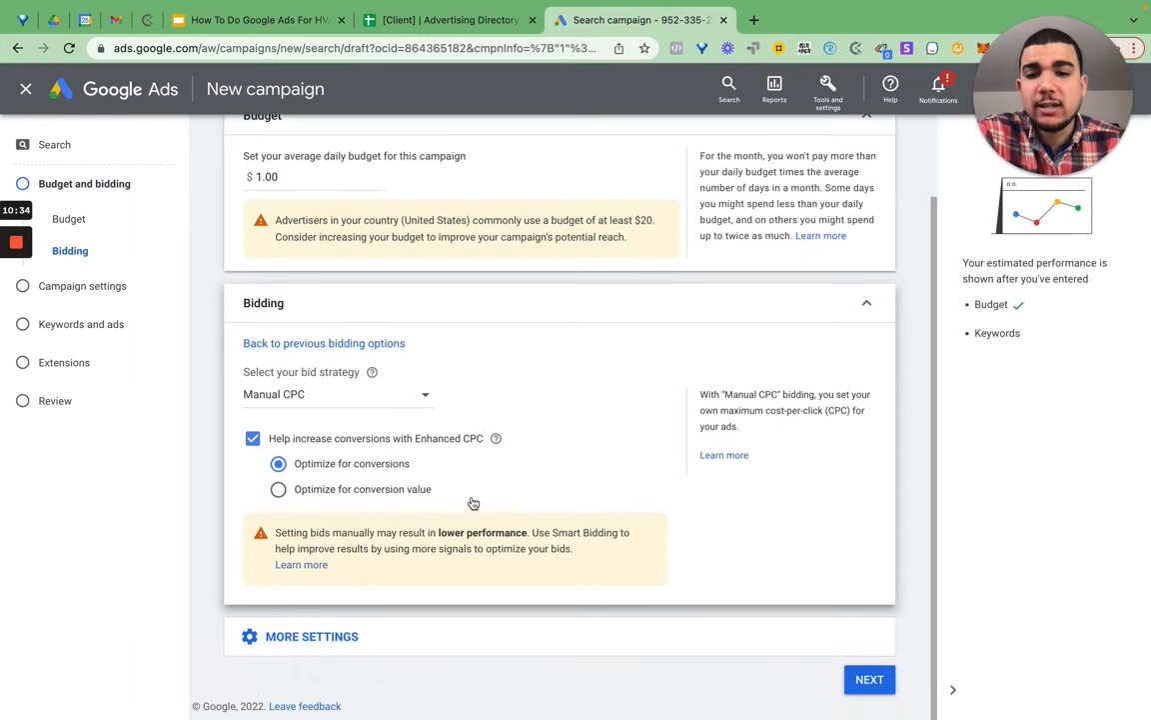
pyautogui.click(301, 639)
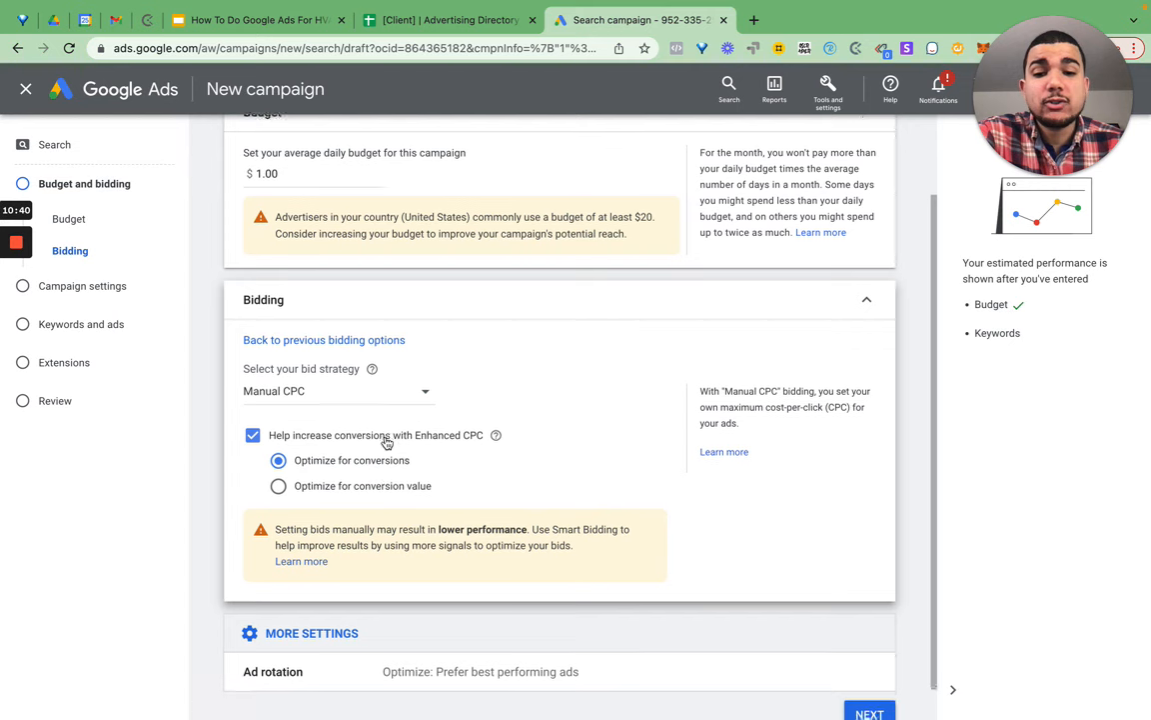
pyautogui.scroll(-1, 385, 441)
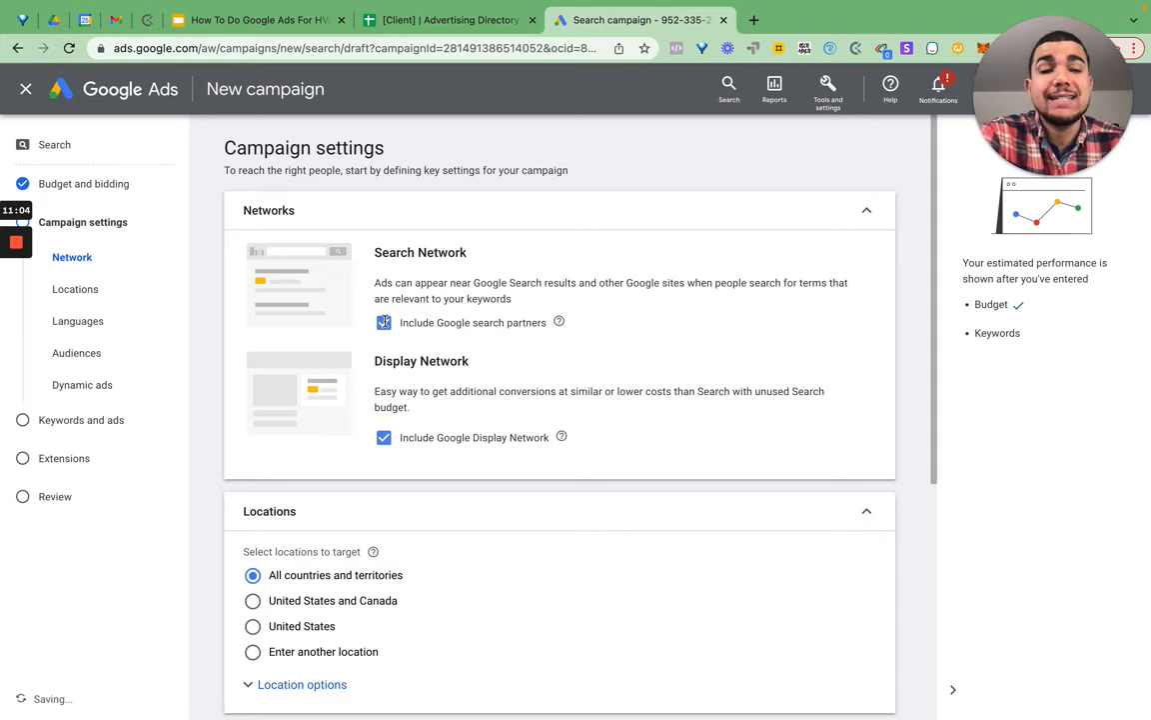
# - Exclude search partners, use Presence targeting for a custom location, and open advanced search
pyautogui.click(385, 325)
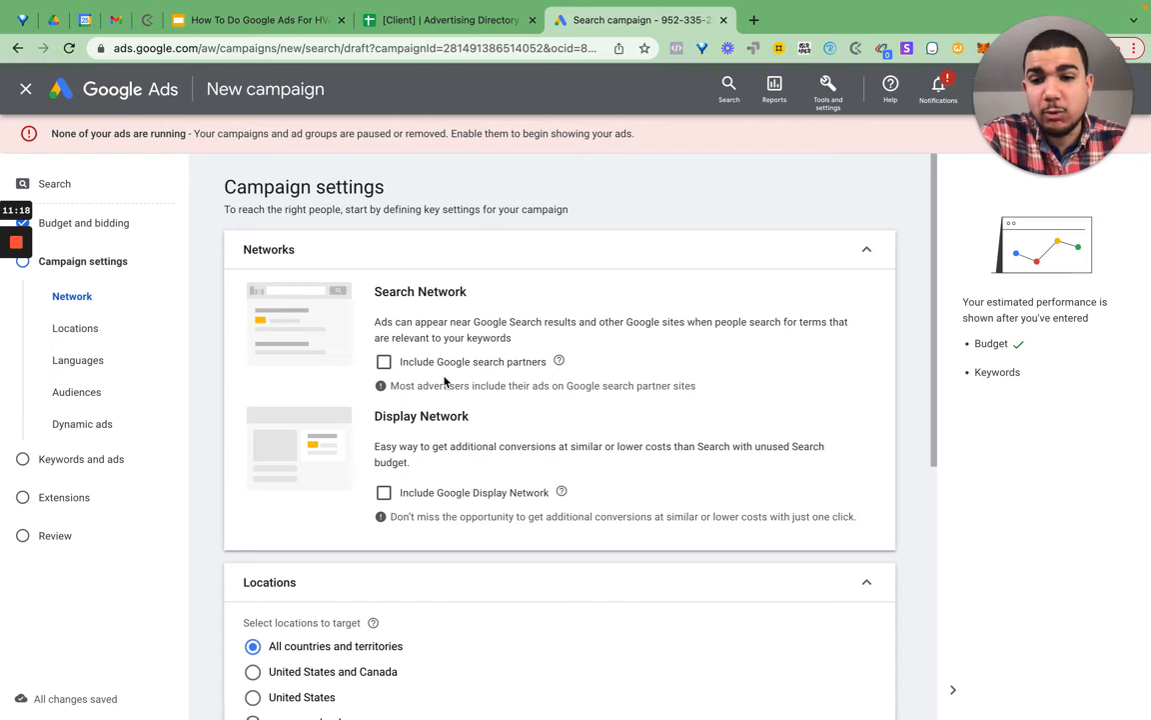
pyautogui.scroll(-2, 444, 376)
pyautogui.scroll(-3, 440, 385)
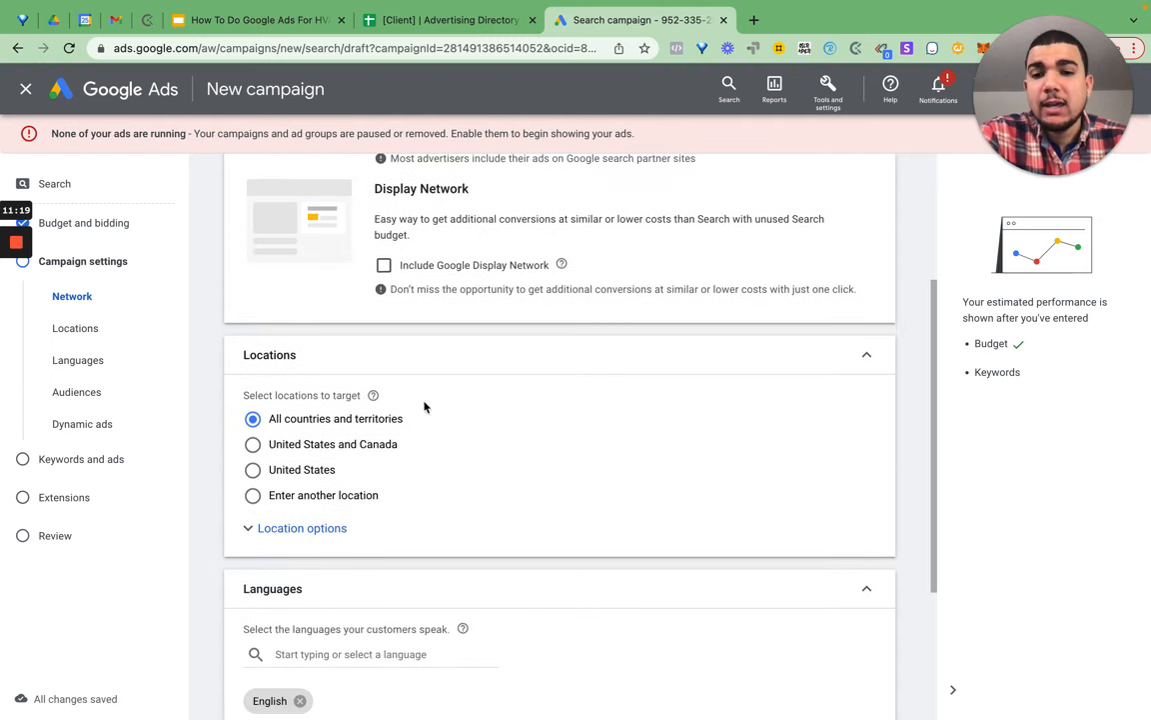
pyautogui.click(326, 530)
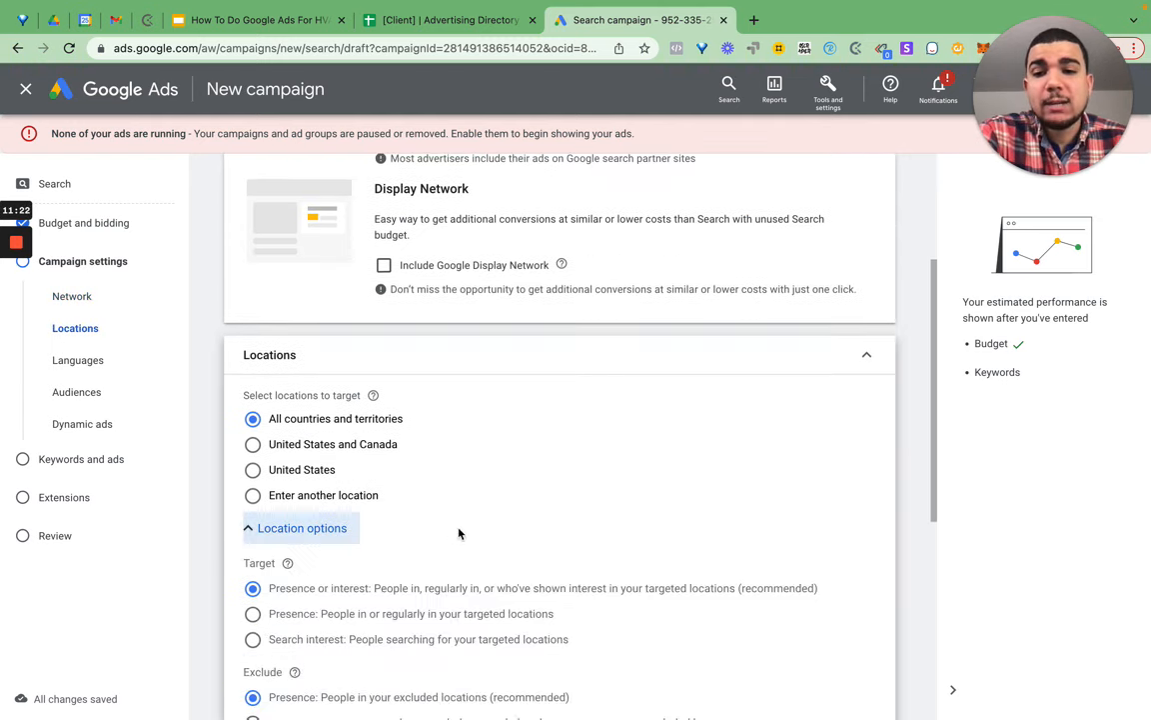
pyautogui.click(254, 615)
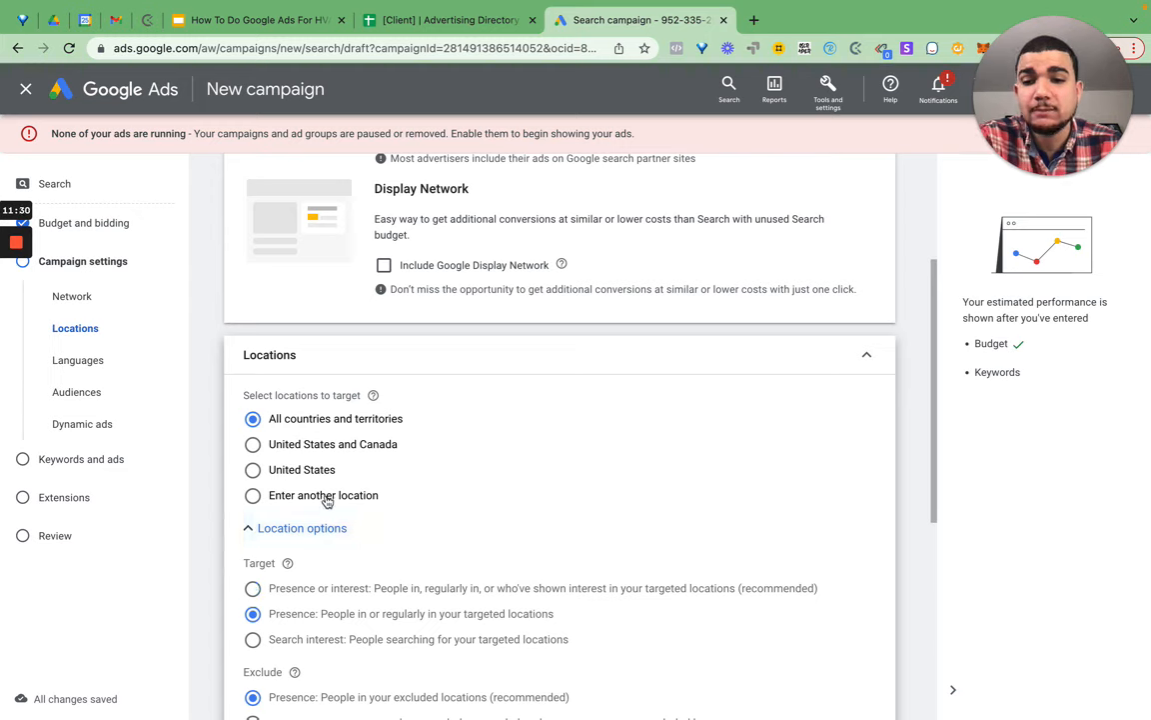
pyautogui.click(443, 505)
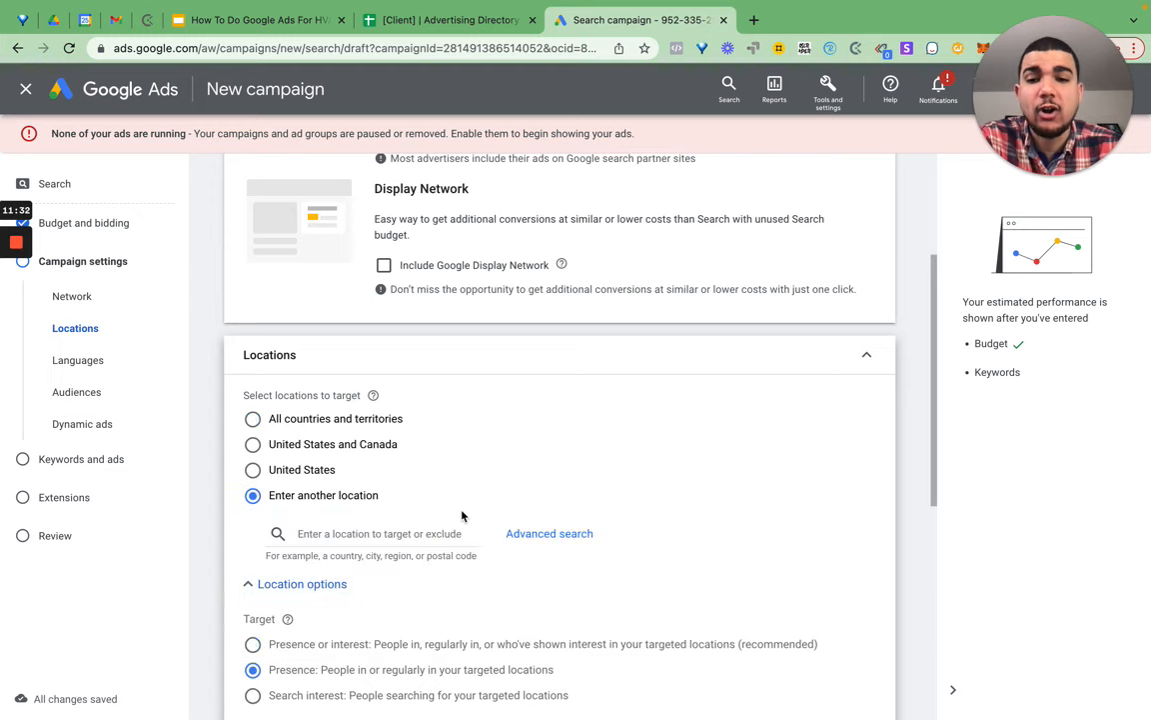
pyautogui.click(537, 533)
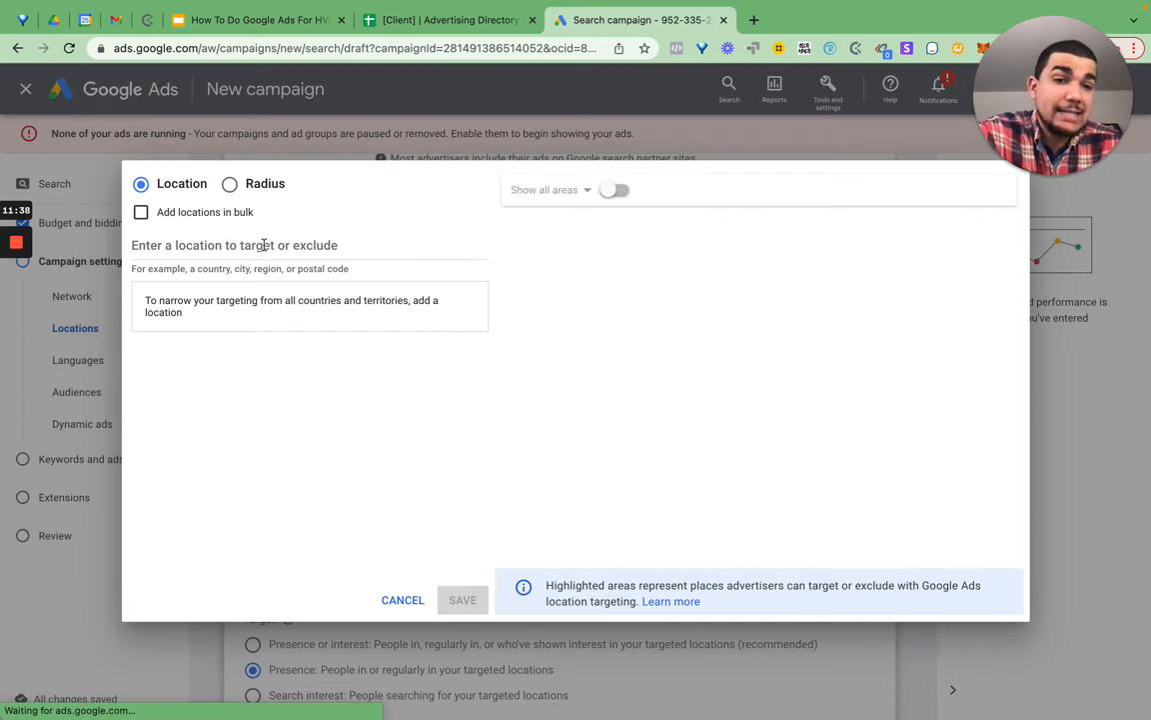
# - Attempt a radius search for 'Your lo', wait out the unresponsive page, then close it
pyautogui.click(230, 184)
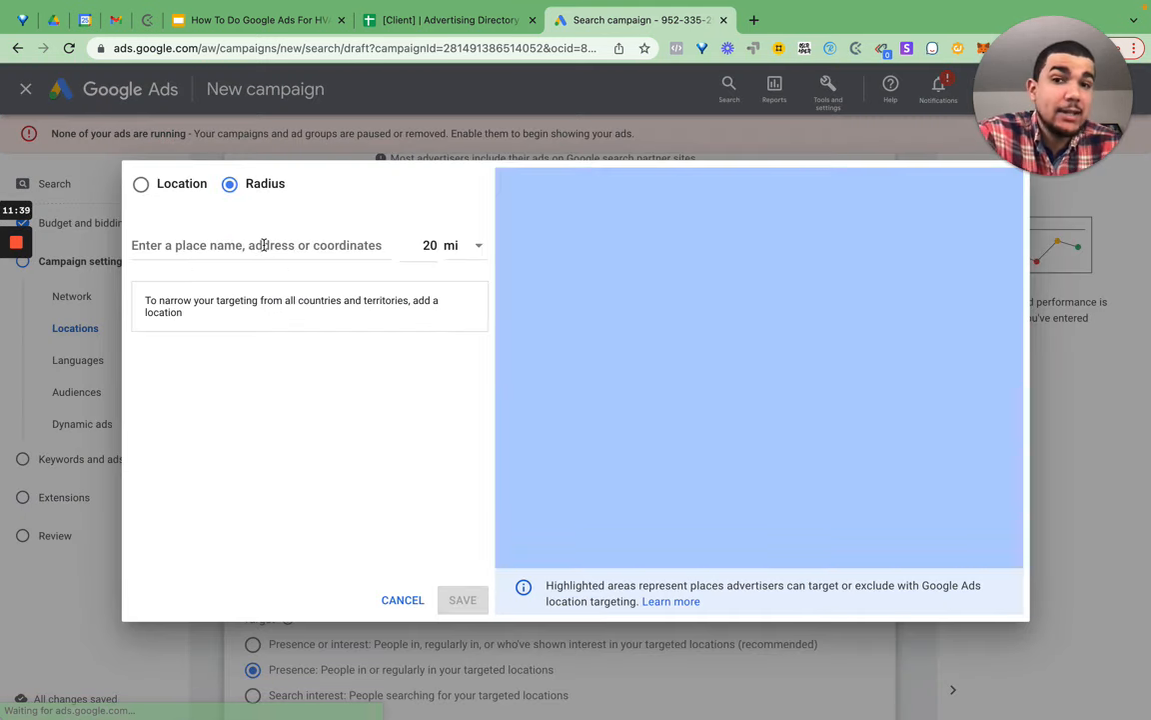
pyautogui.click(397, 263)
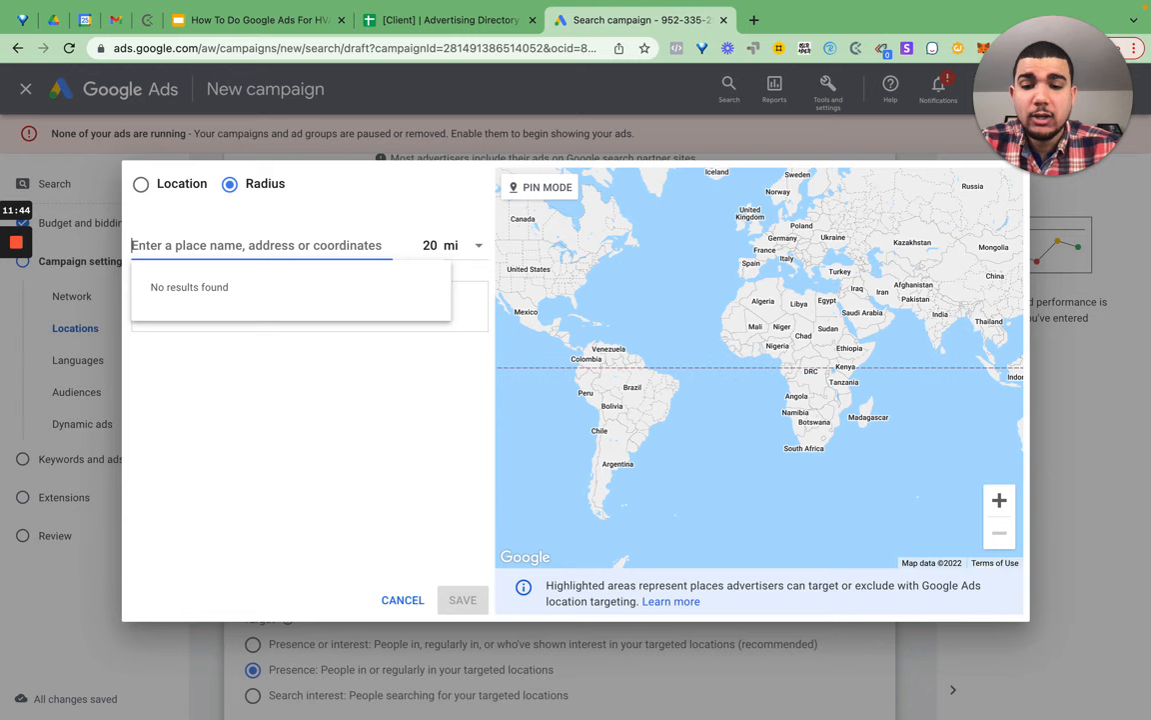
pyautogui.write('Your lo')
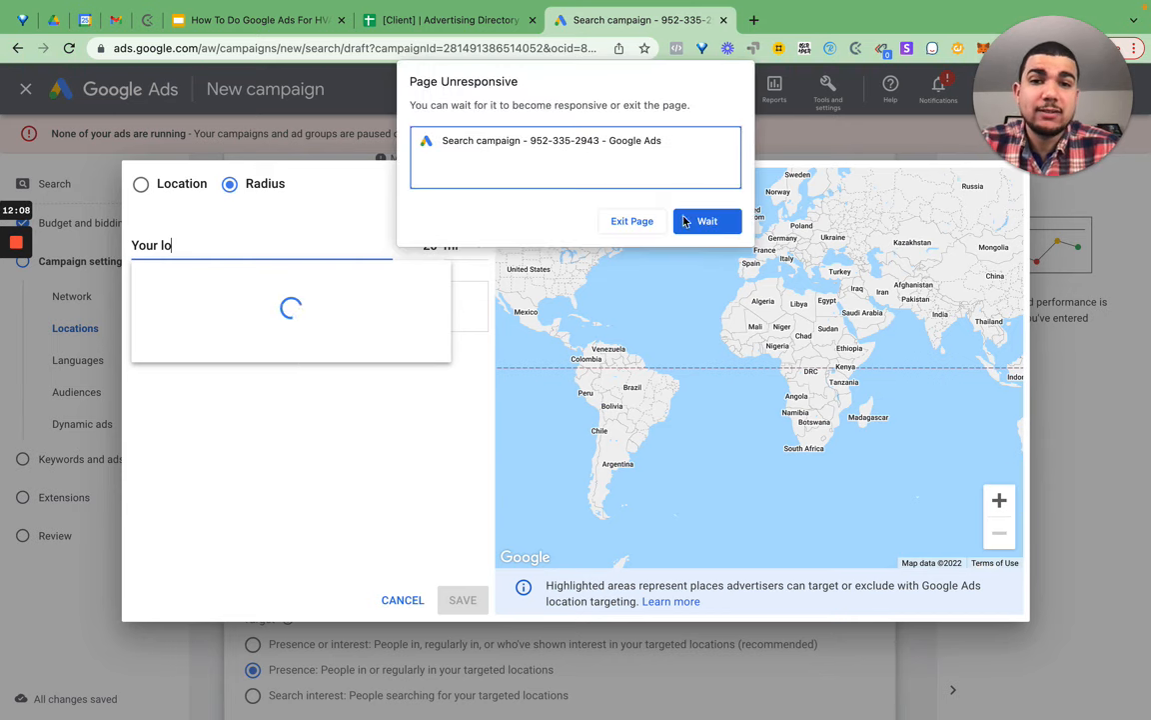
pyautogui.click(704, 218)
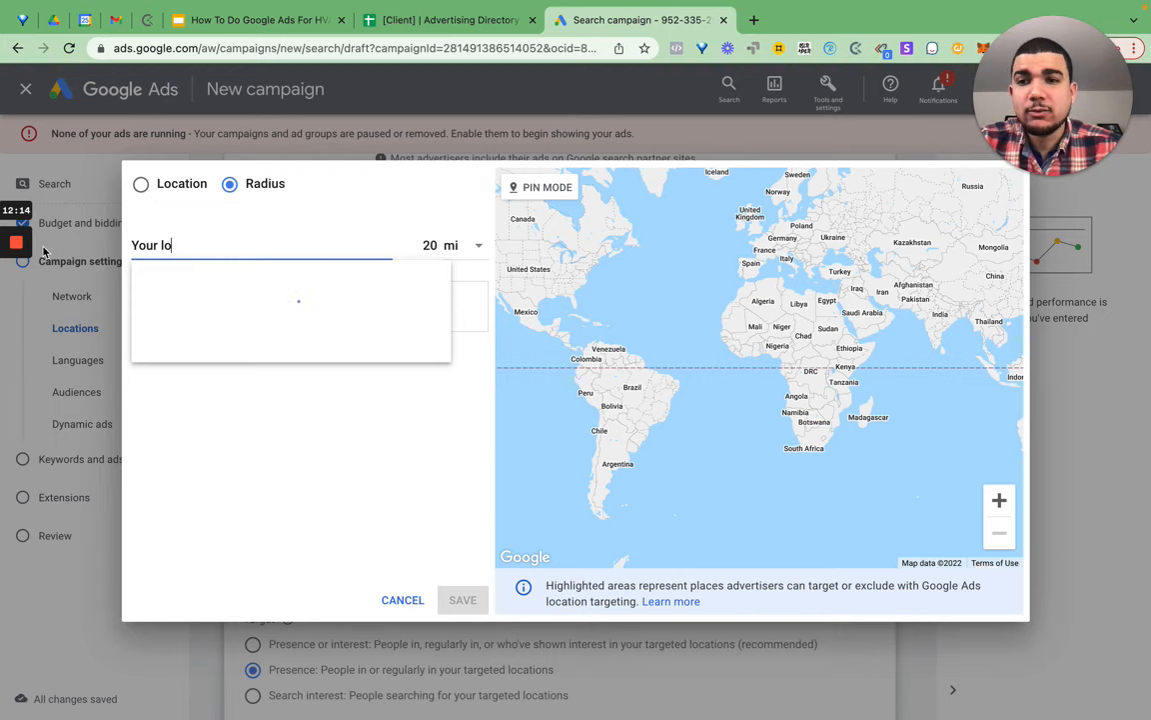
pyautogui.click(18, 306)
pyautogui.click(17, 307)
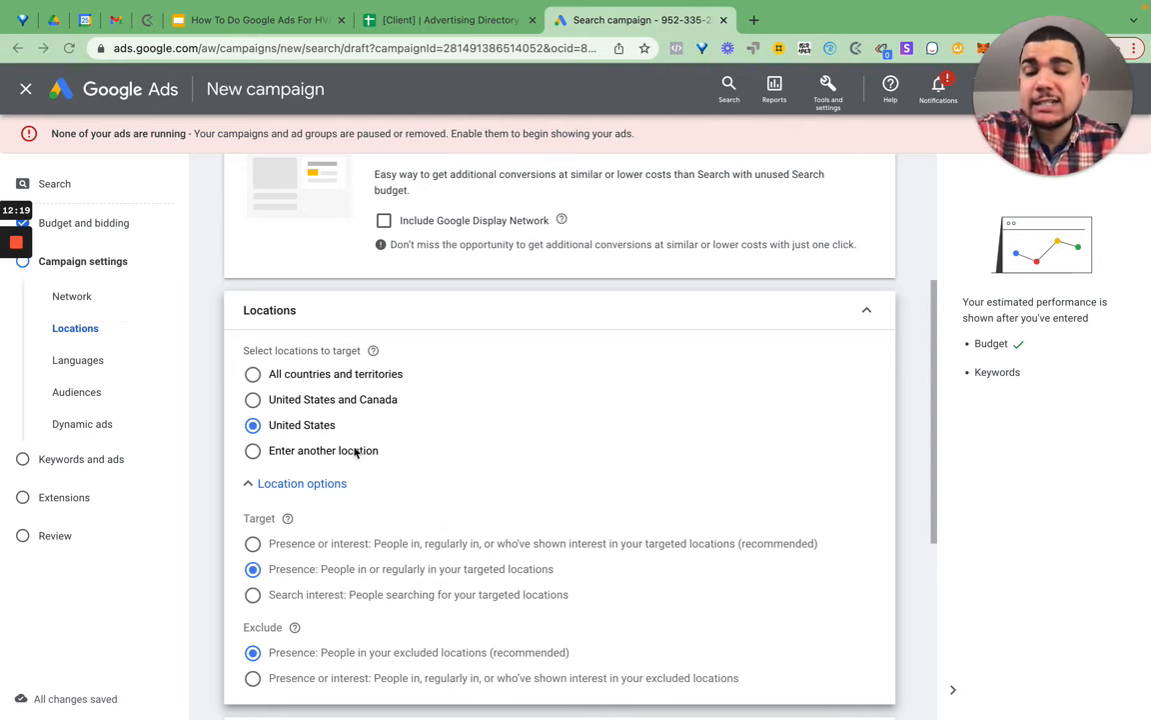
# - Scroll down the campaign settings to the Audience segments section
pyautogui.scroll(-3, 395, 477)
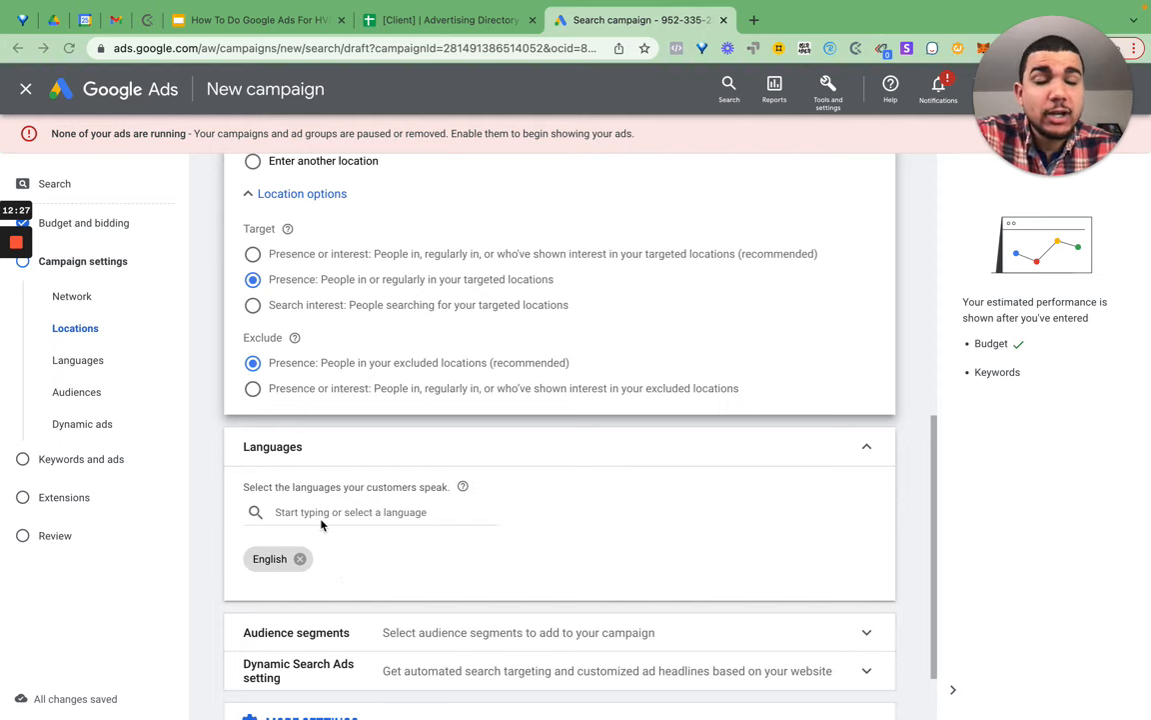
pyautogui.scroll(-1, 322, 524)
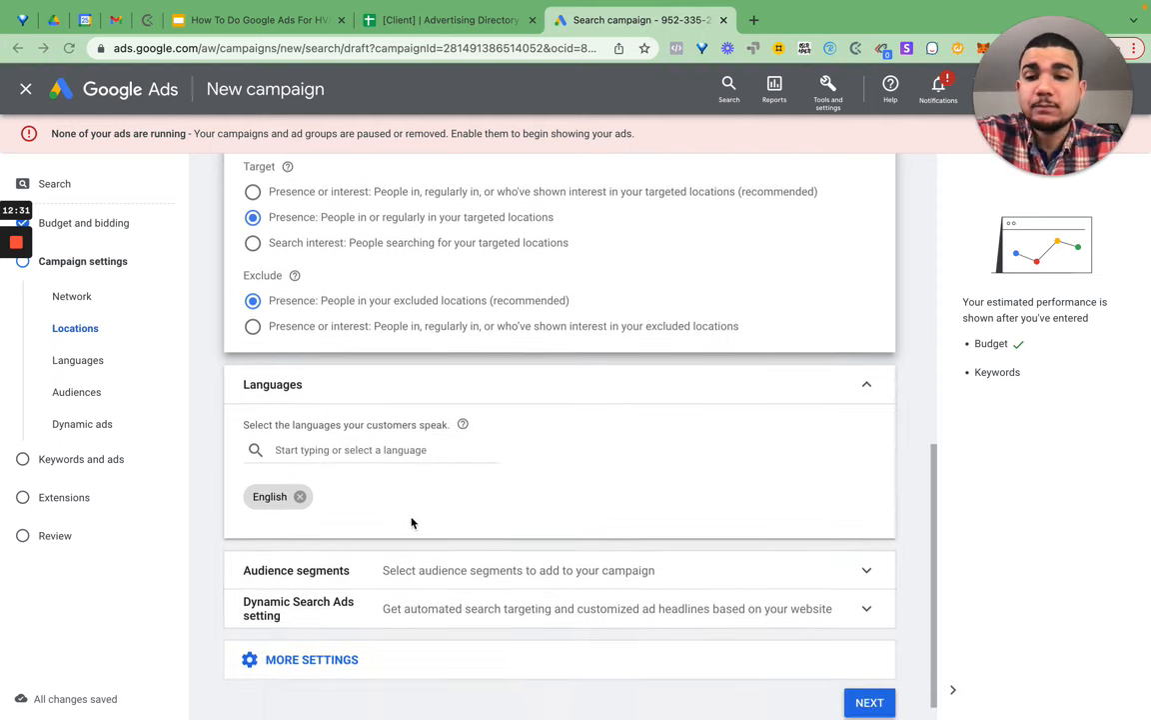
pyautogui.scroll(-1, 482, 536)
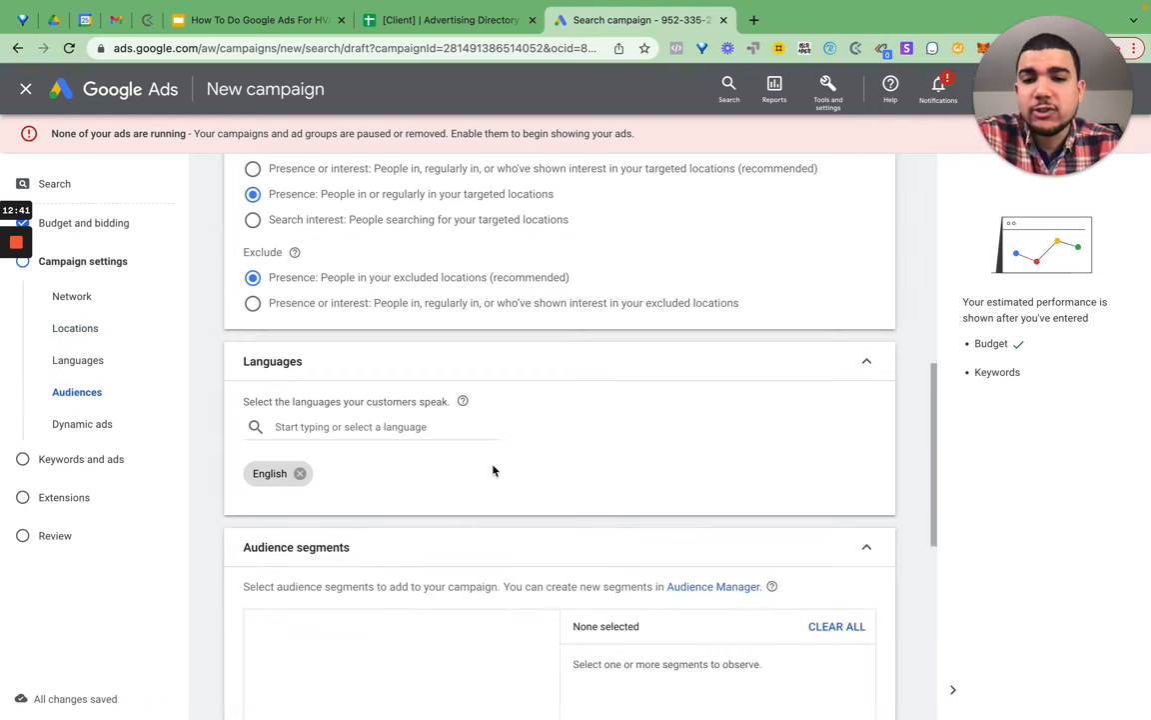
pyautogui.scroll(-2, 493, 470)
pyautogui.scroll(-1, 493, 470)
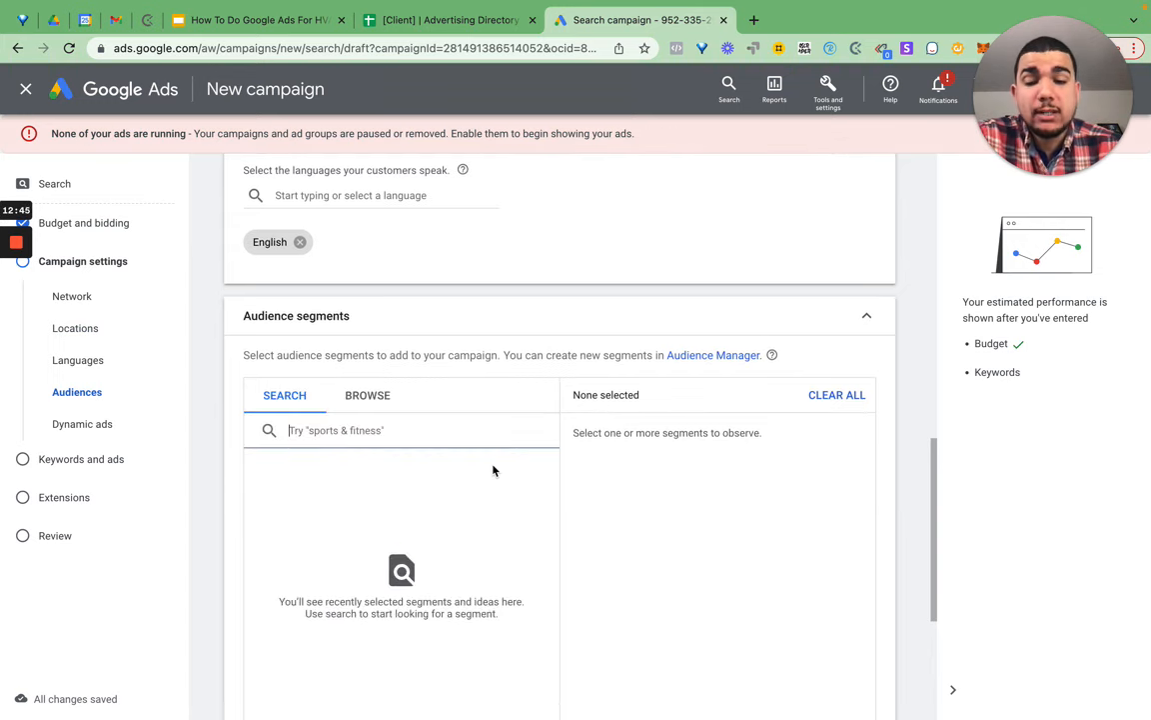
pyautogui.scroll(-3, 493, 470)
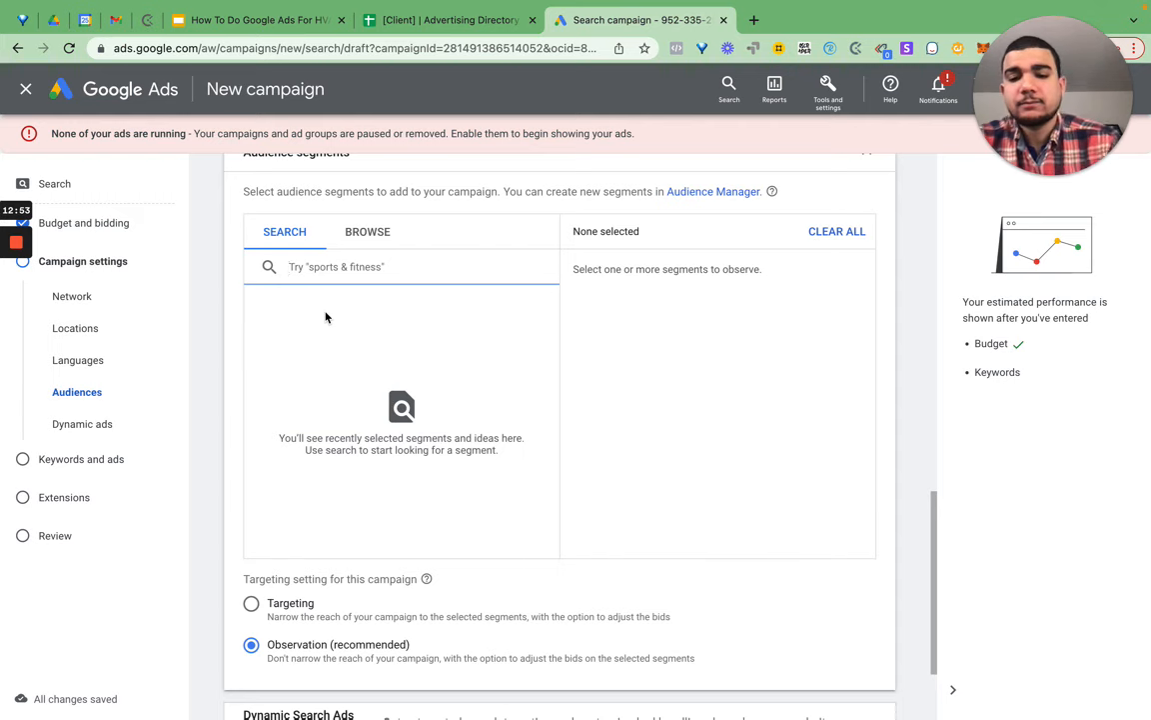
# - Search 'climate control' and add the Climate Control & Air Quality segment
pyautogui.write('cl')
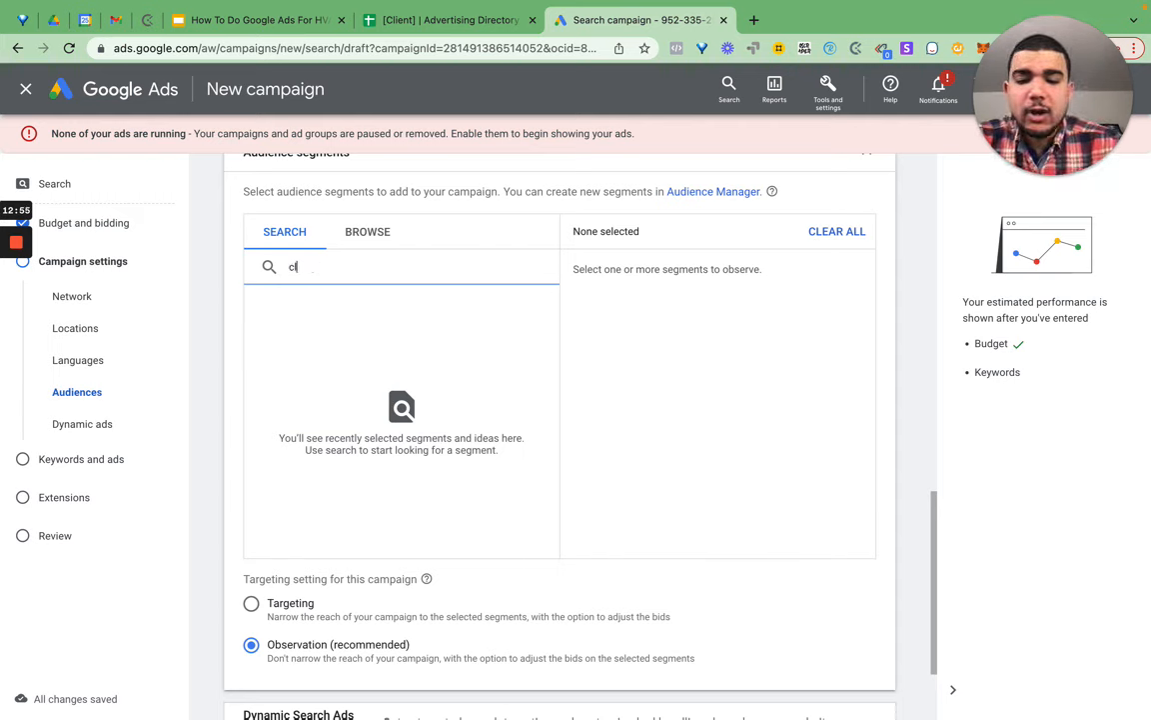
pyautogui.write('imate c')
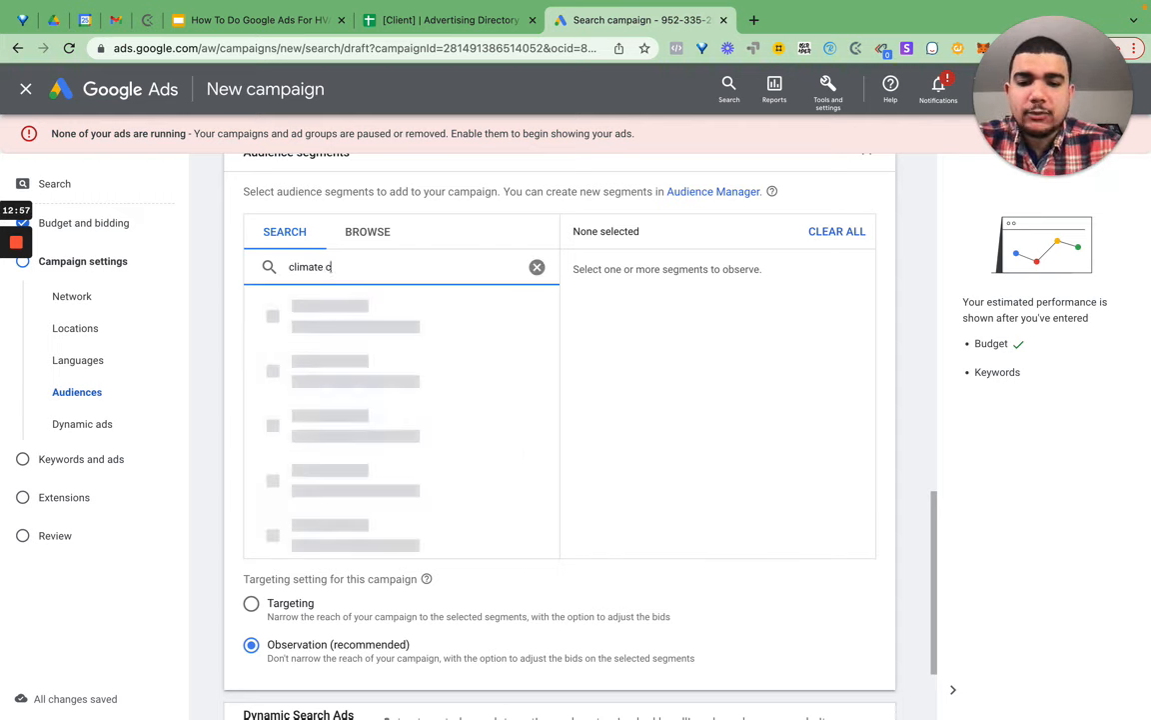
pyautogui.write('ontrol')
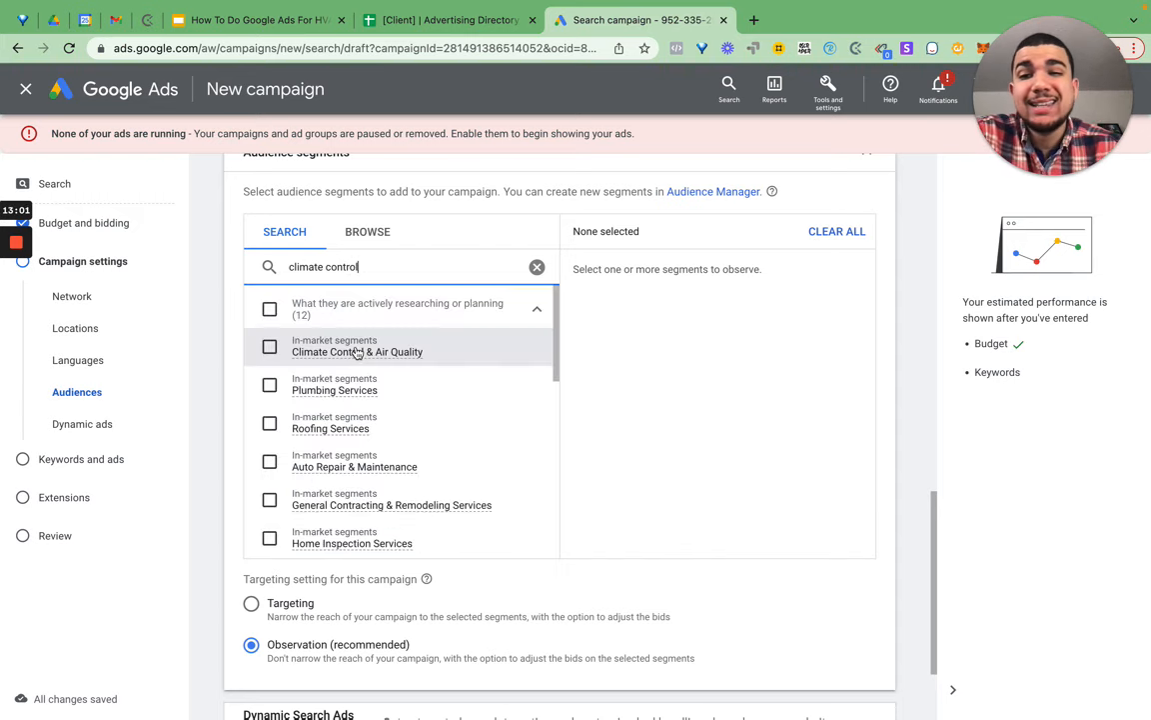
pyautogui.moveTo(316, 350)
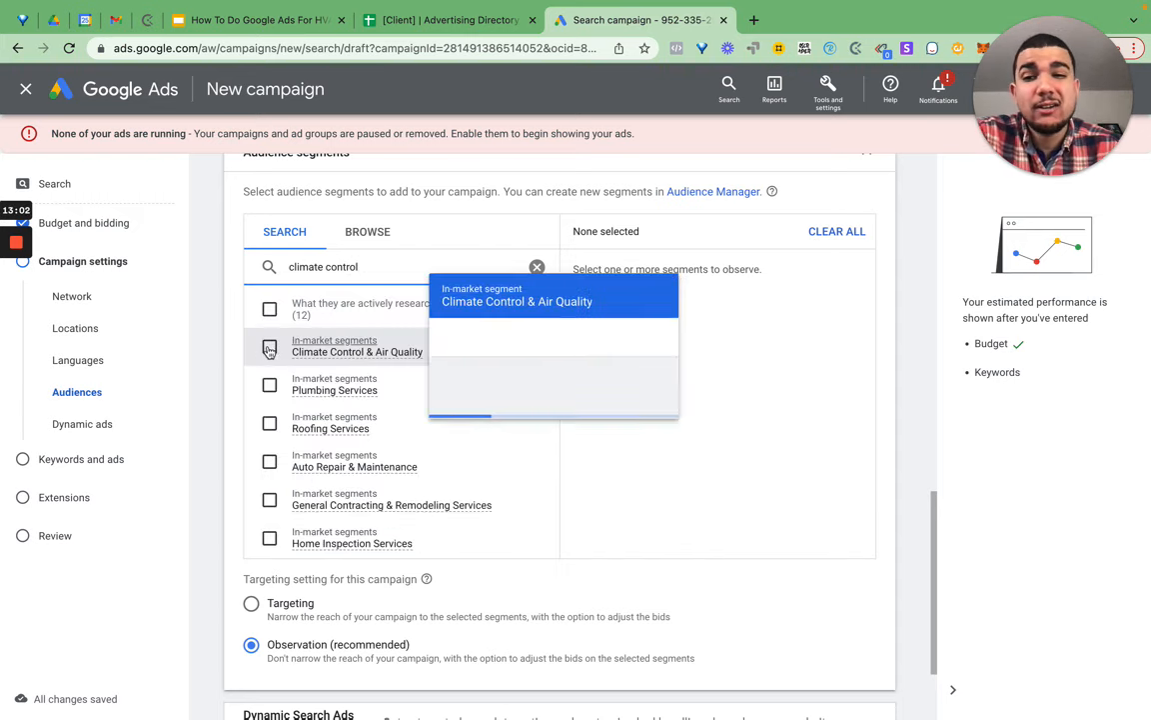
pyautogui.click(366, 354)
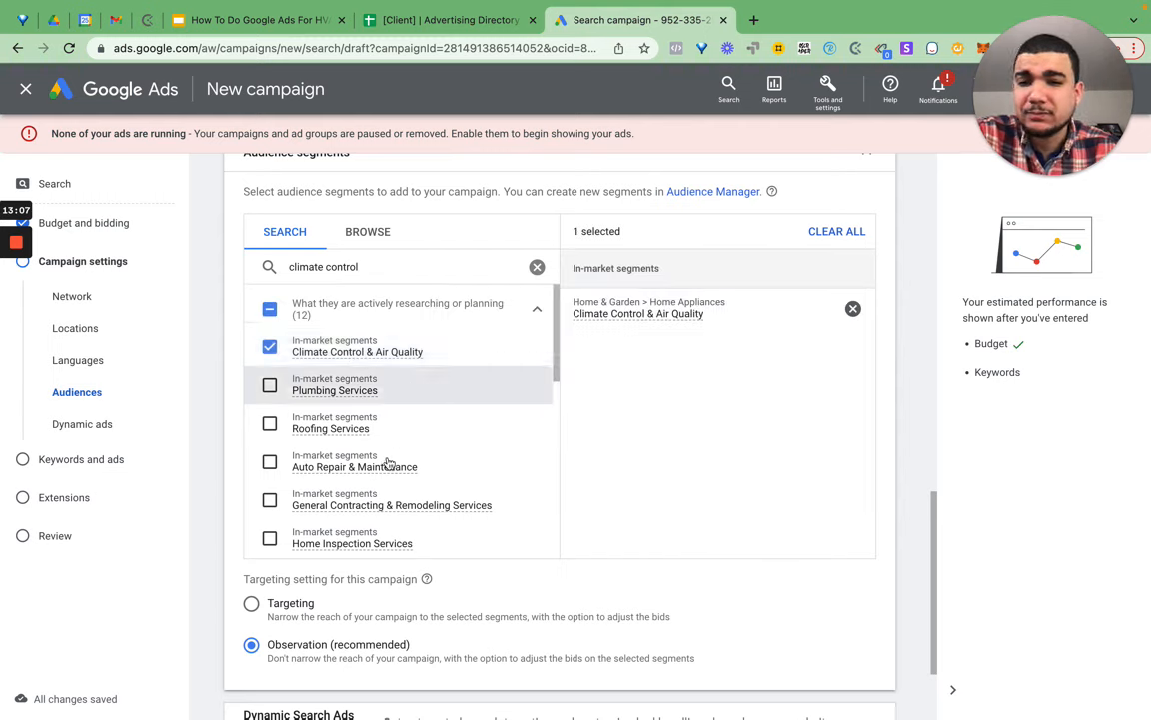
# - Search 'air conditioner' and add Home Appliances, Do-It-Yourselfers and Home & Garden segments
pyautogui.click(315, 266)
pyautogui.hotkey('ctrl', 'a')
pyautogui.write('air cond')
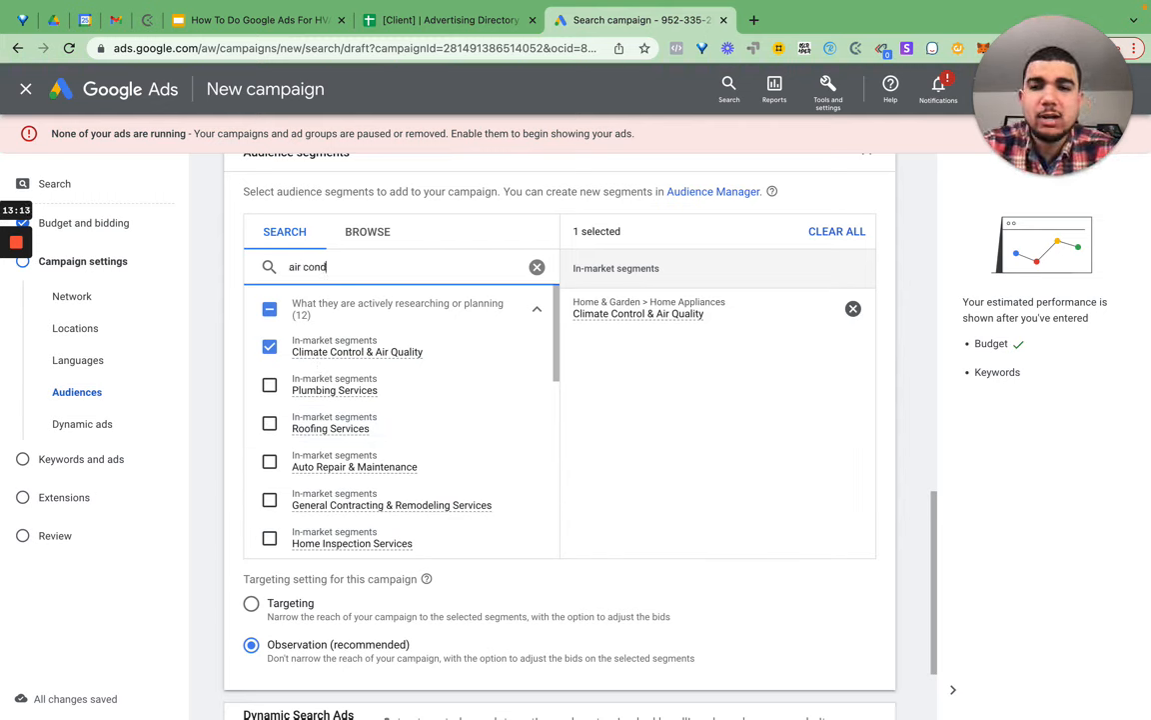
pyautogui.write('ition')
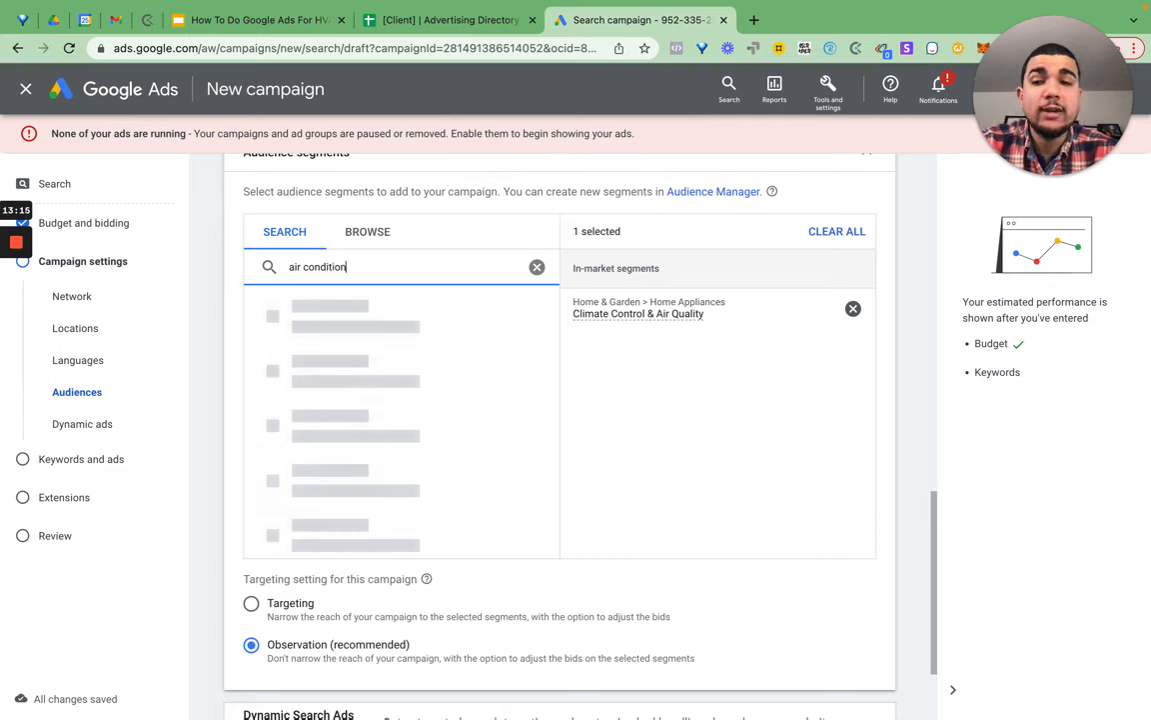
pyautogui.write('er')
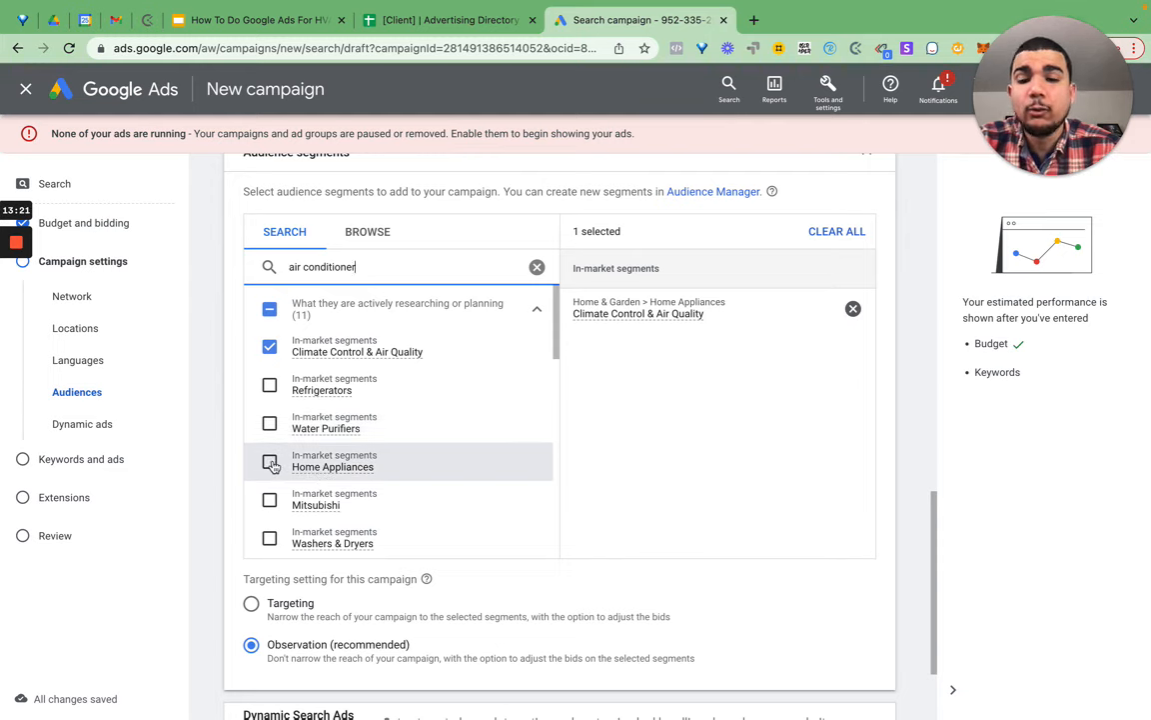
pyautogui.click(383, 449)
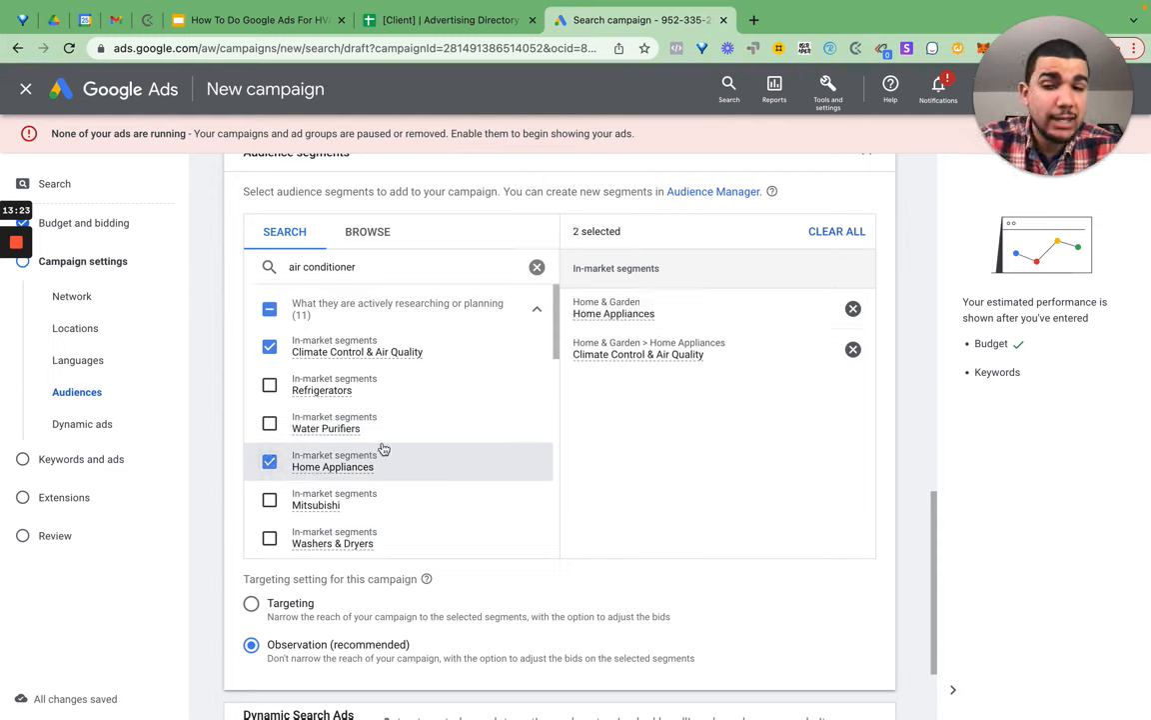
pyautogui.scroll(-3, 369, 454)
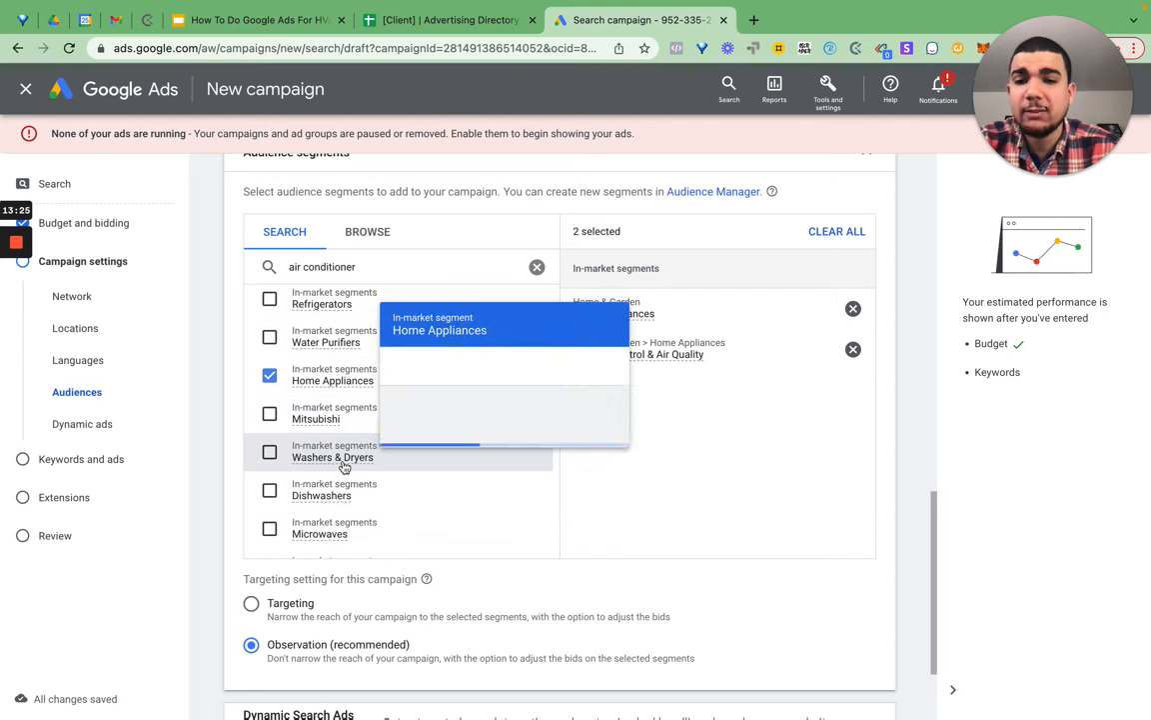
pyautogui.scroll(-1, 275, 478)
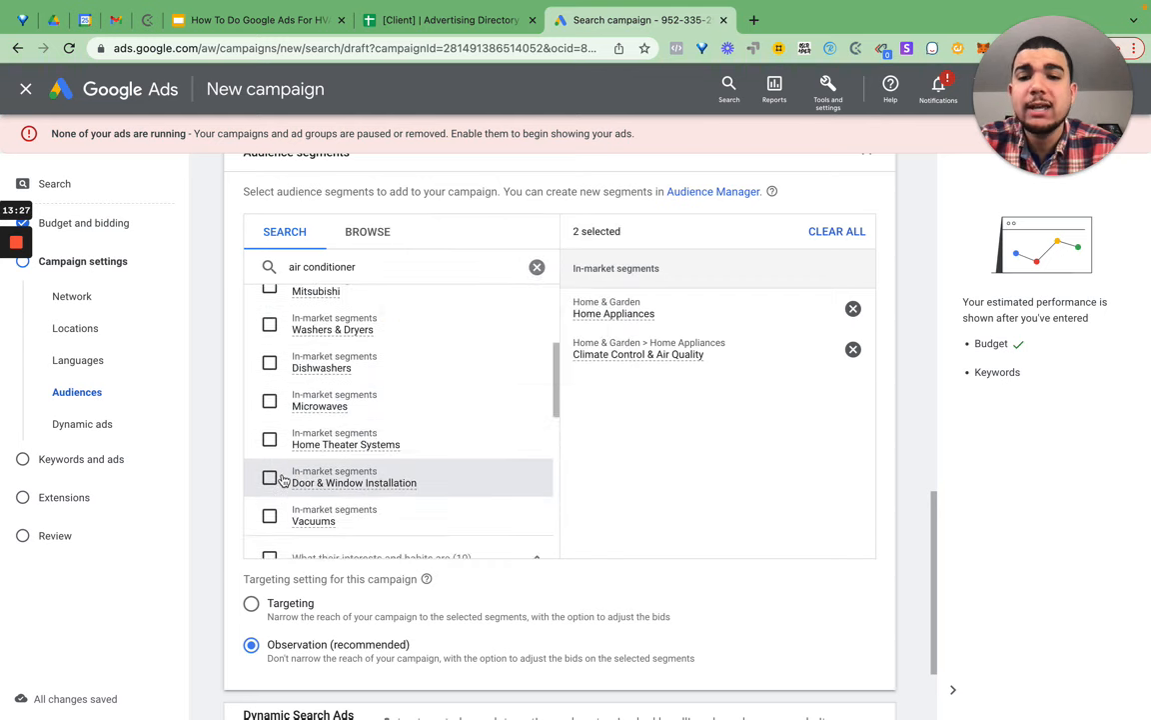
pyautogui.scroll(-2, 275, 512)
pyautogui.scroll(-6, 275, 500)
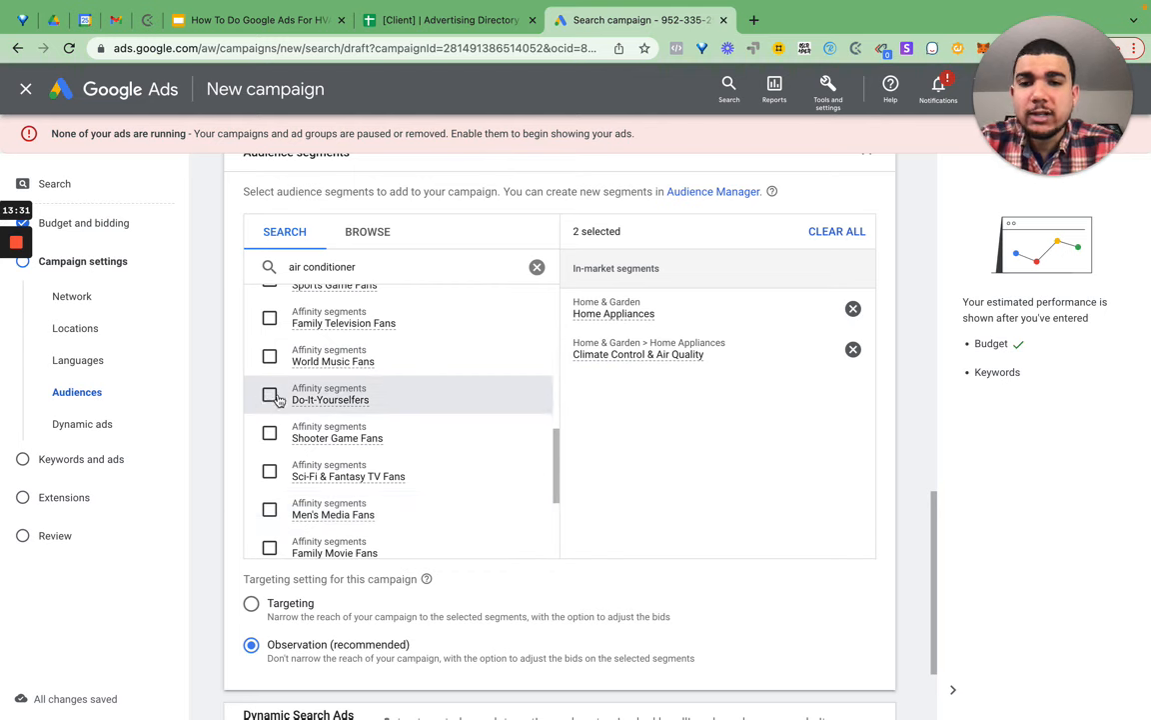
pyautogui.click(266, 395)
pyautogui.scroll(-2, 268, 409)
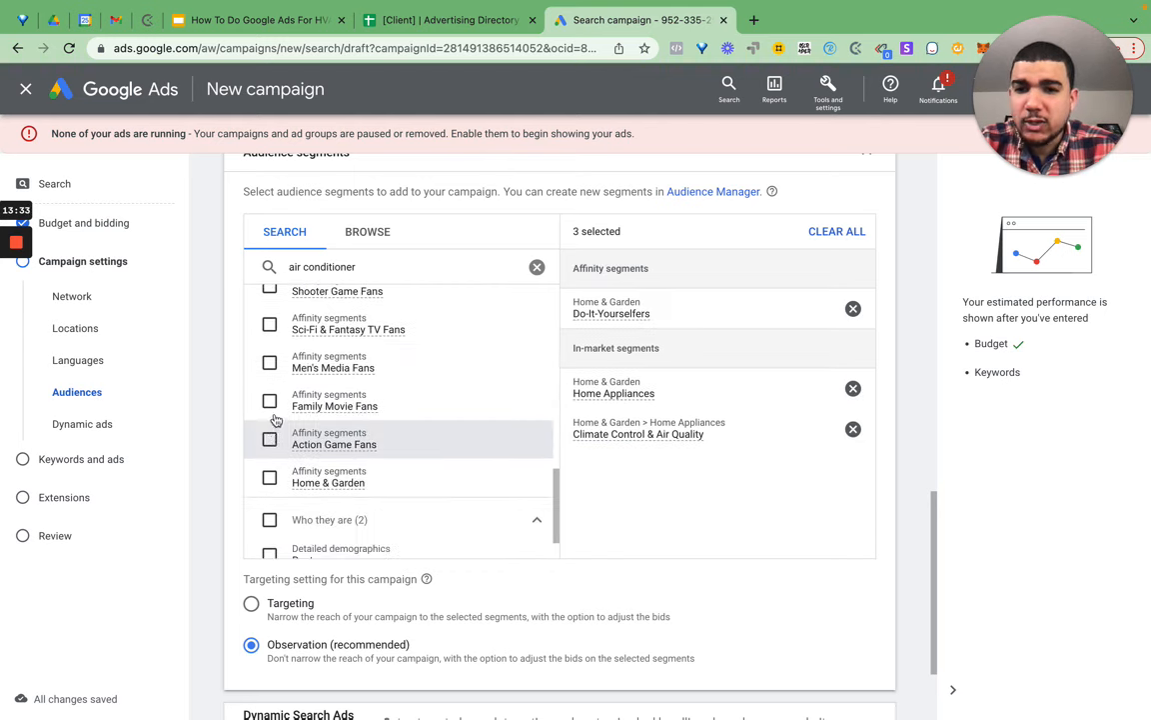
pyautogui.click(345, 460)
pyautogui.scroll(-1, 347, 463)
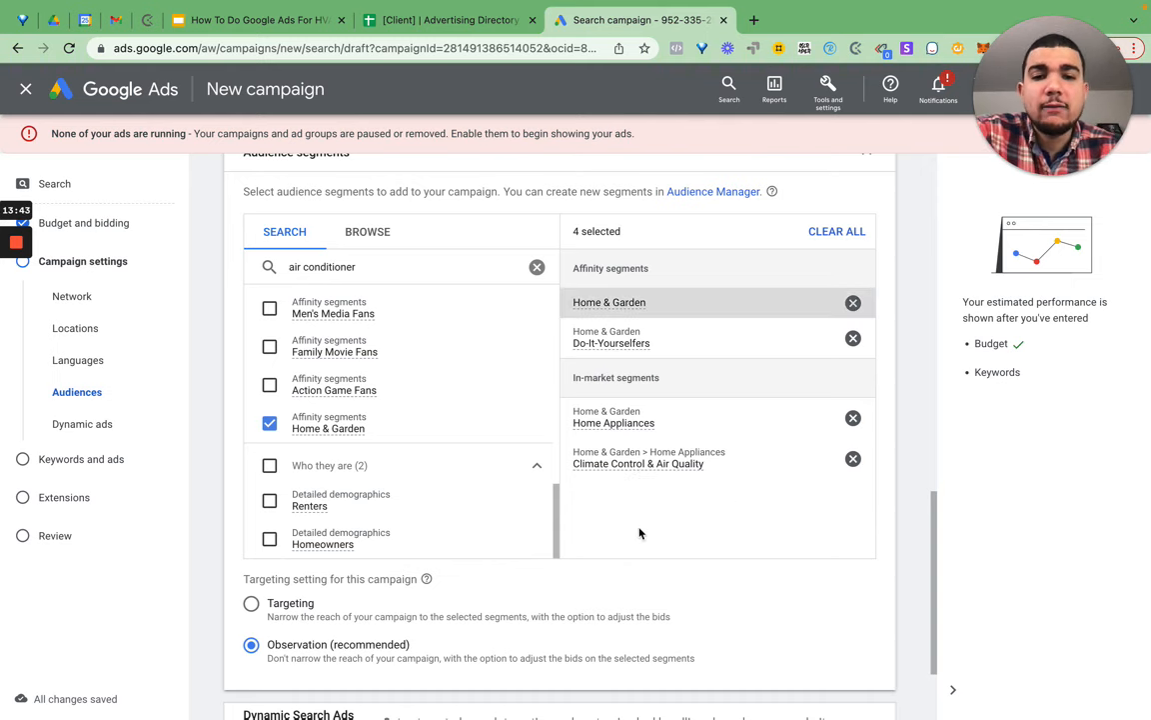
pyautogui.scroll(-3, 703, 503)
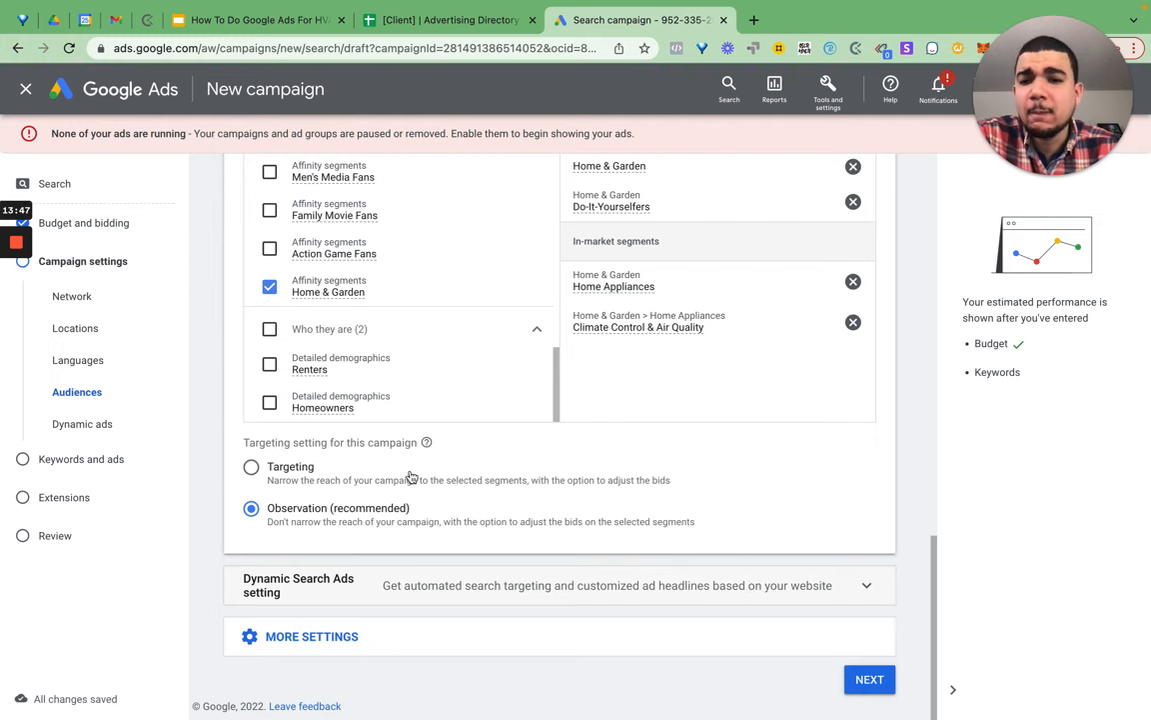
# - Enter example.com as the Dynamic Search Ads domain and show the start date, schedule and URL options
pyautogui.scroll(-3, 531, 537)
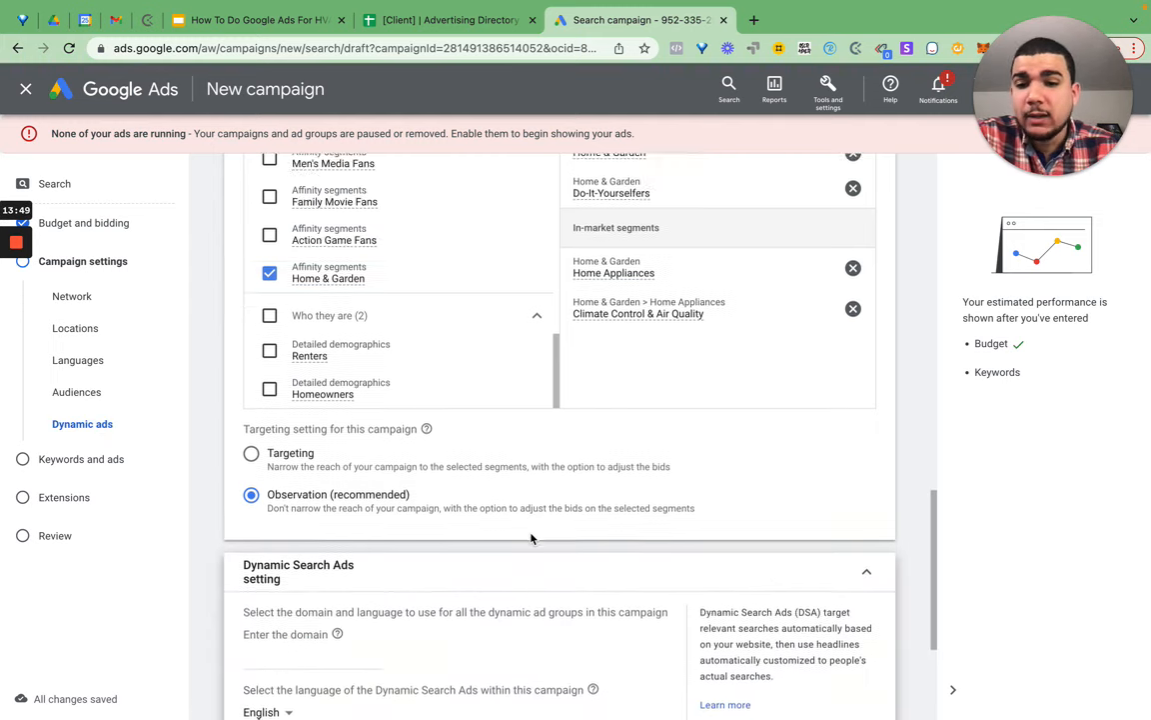
pyautogui.scroll(-1, 532, 538)
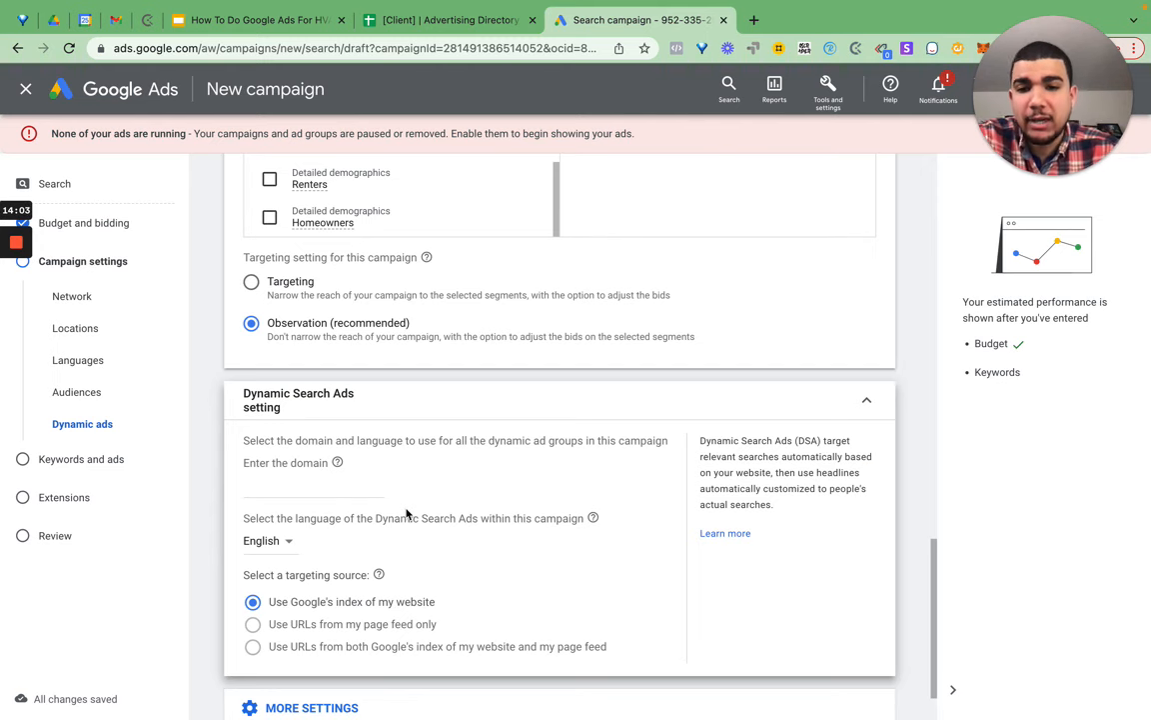
pyautogui.scroll(-2, 530, 504)
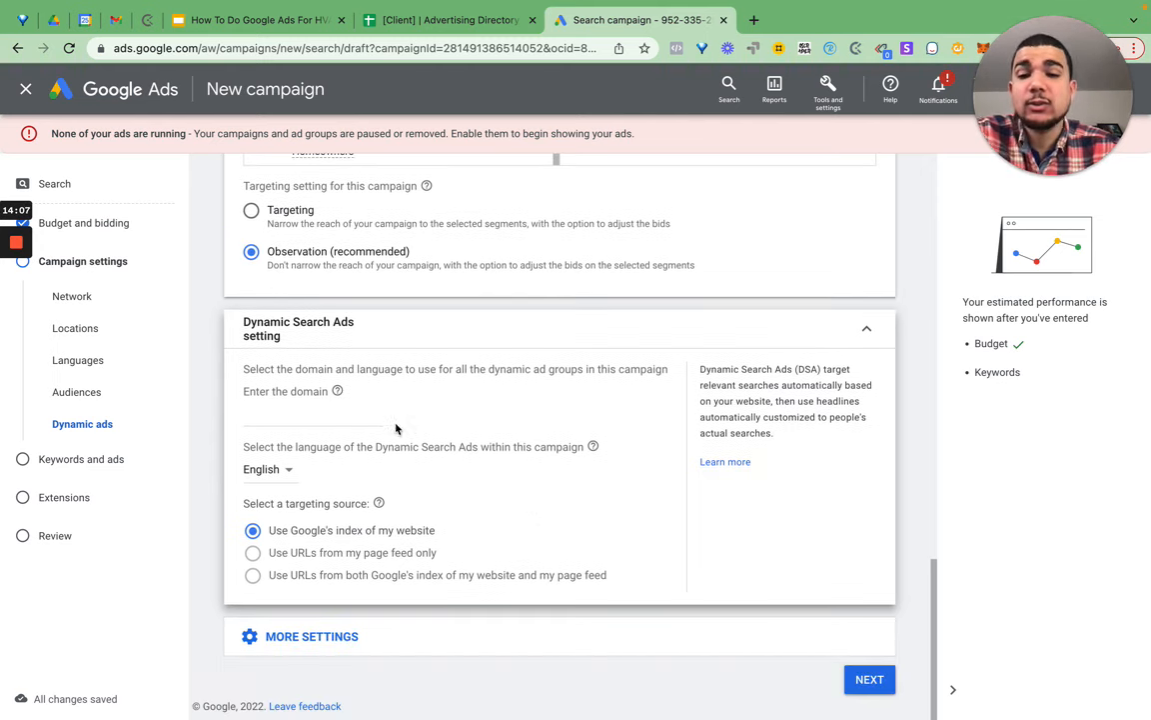
pyautogui.click(318, 416)
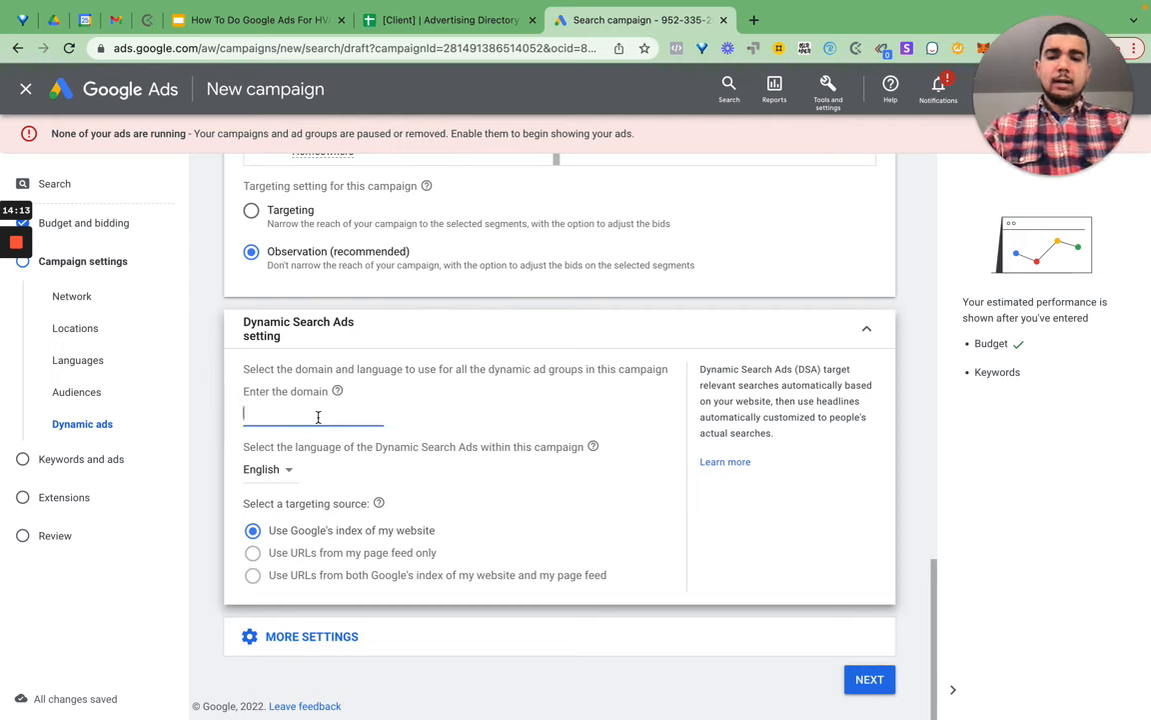
pyautogui.write('ex')
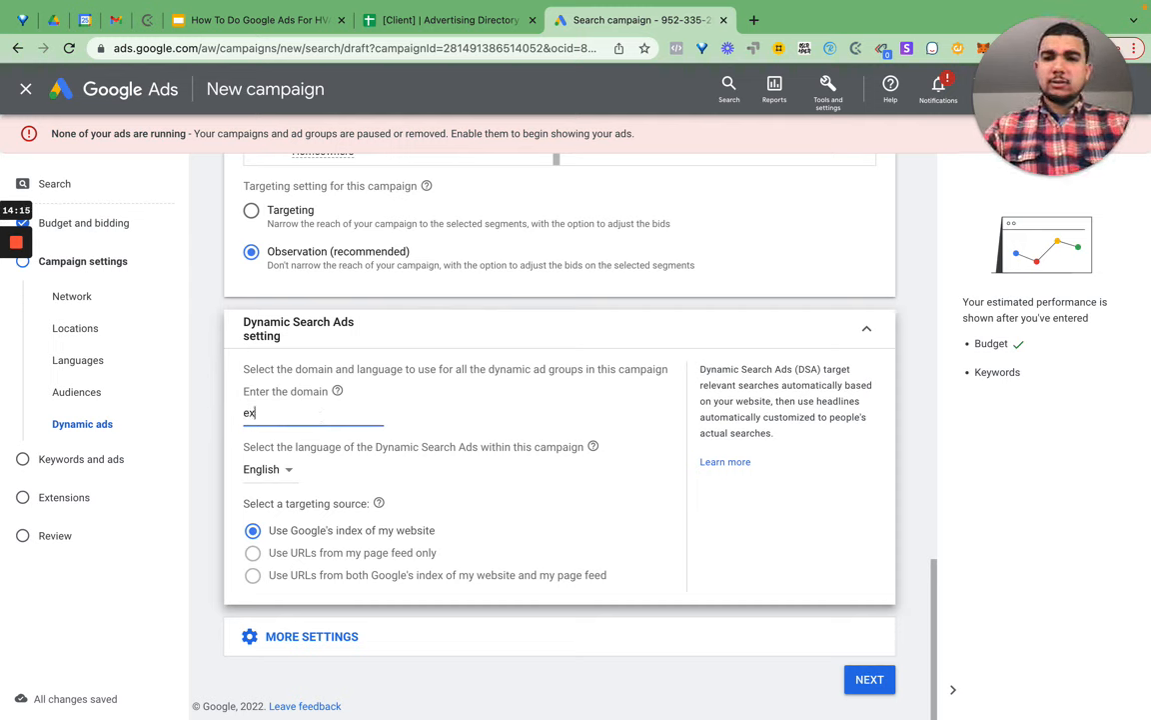
pyautogui.write('ample')
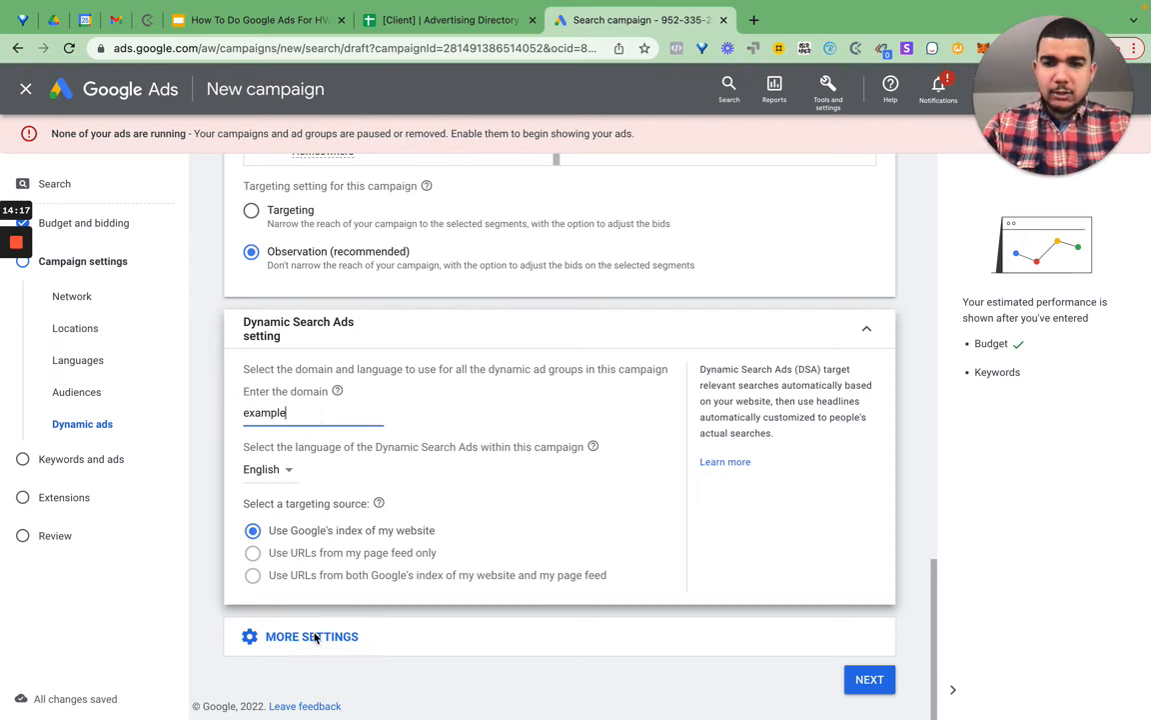
pyautogui.write('.com')
pyautogui.click(310, 637)
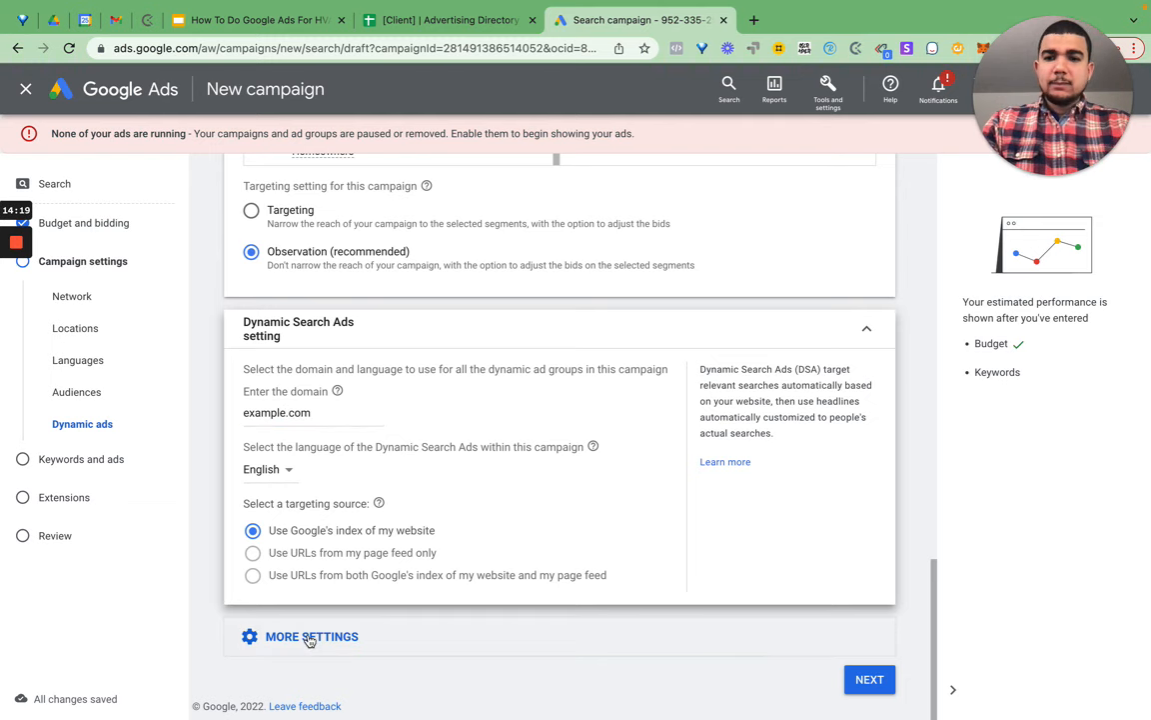
pyautogui.scroll(-2, 442, 586)
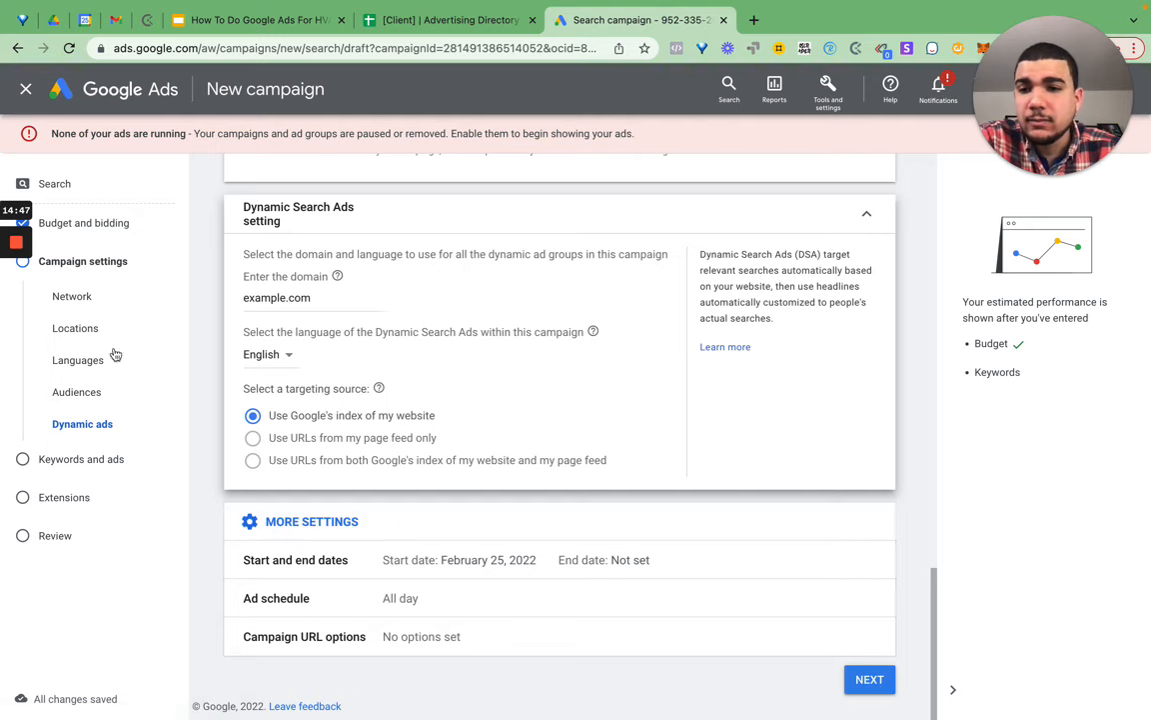
# - Go to the keywords and ads step and add example.com/landing-page as a specific webpage target
pyautogui.click(170, 460)
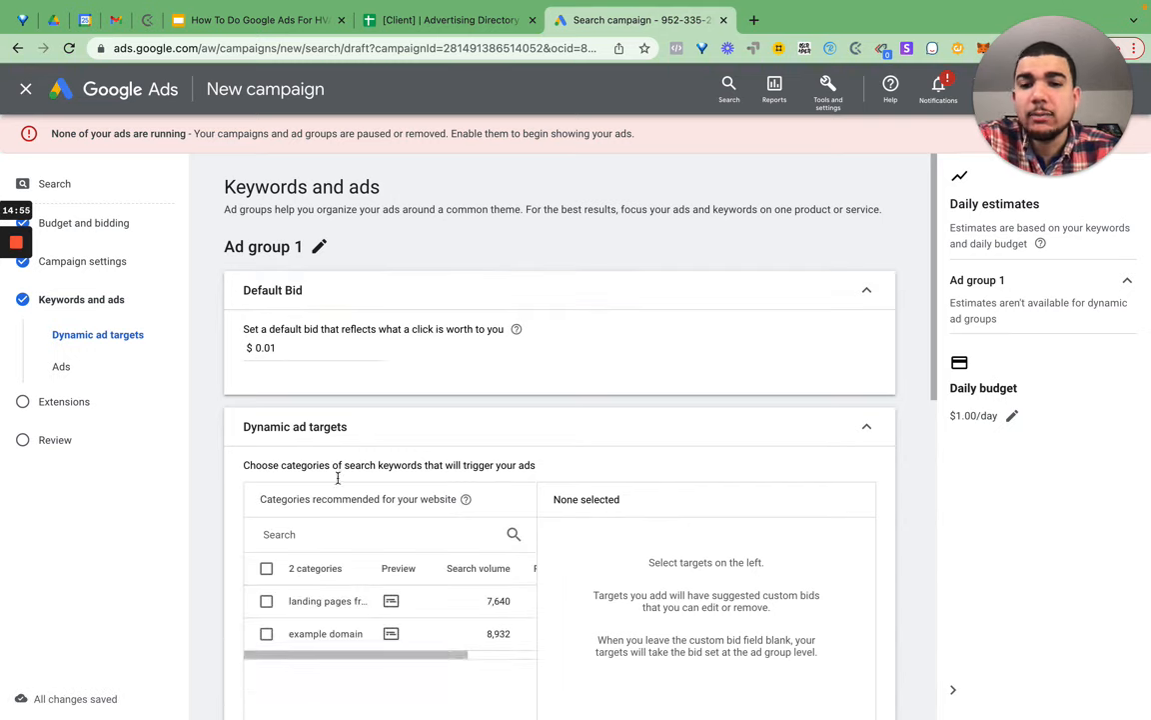
pyautogui.scroll(-3, 340, 540)
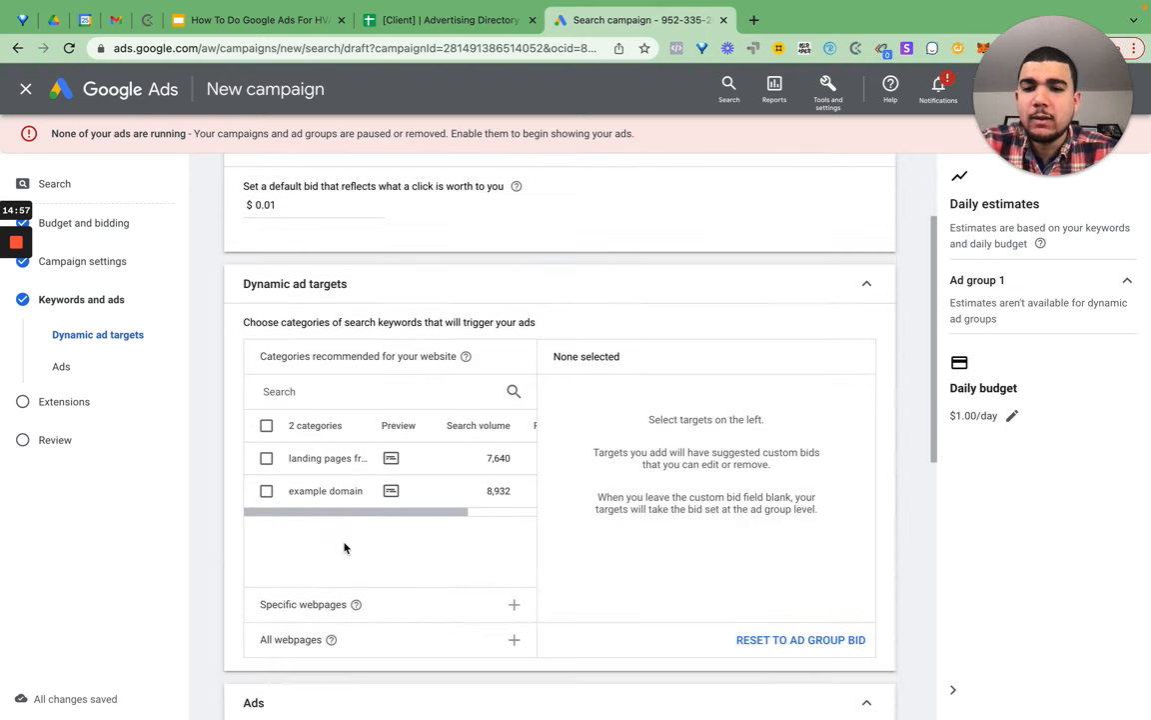
pyautogui.click(516, 606)
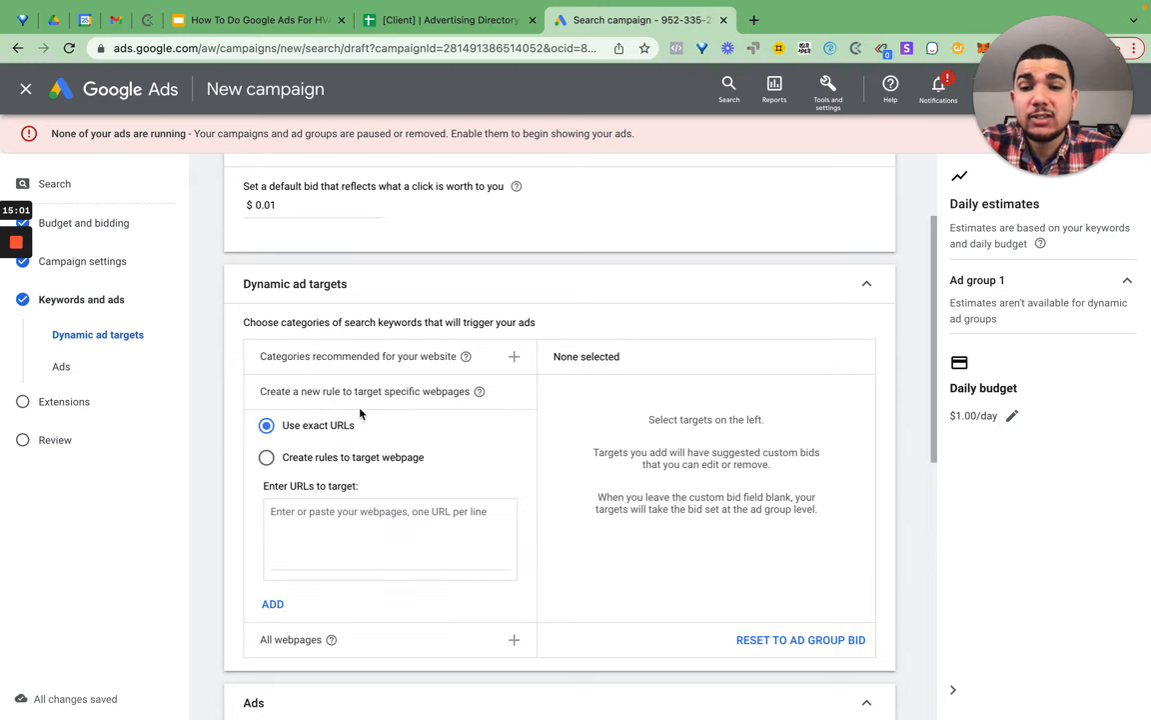
pyautogui.click(342, 534)
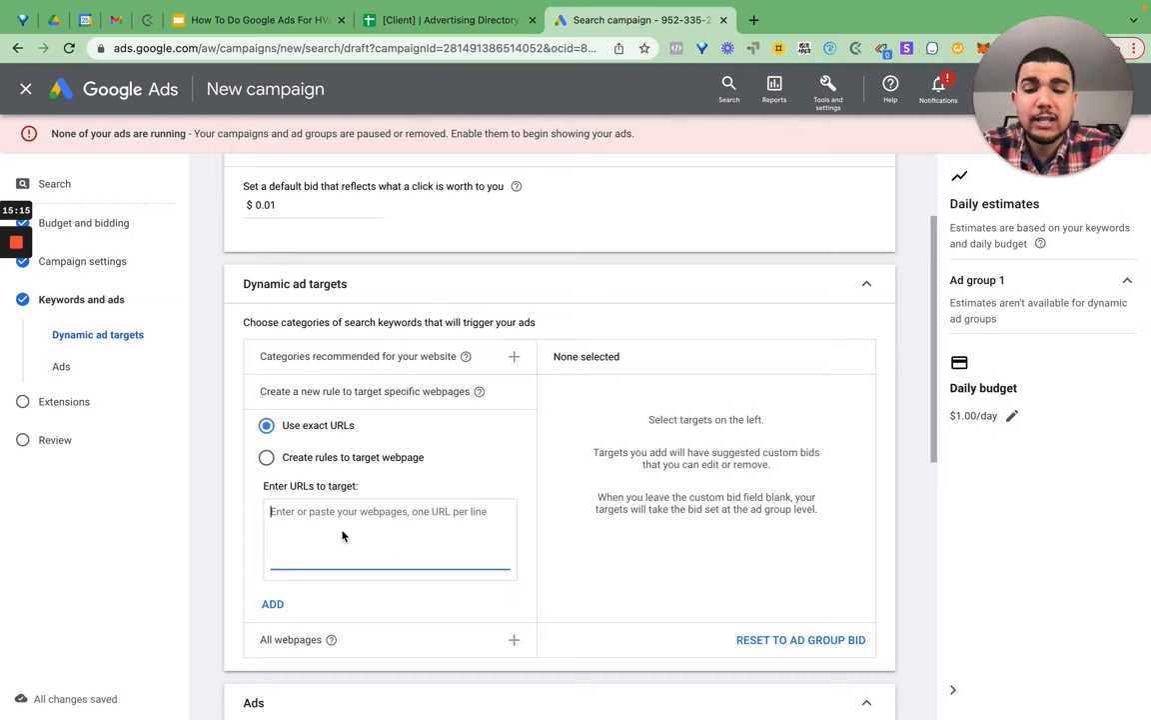
pyautogui.write('example.com/landing-page')
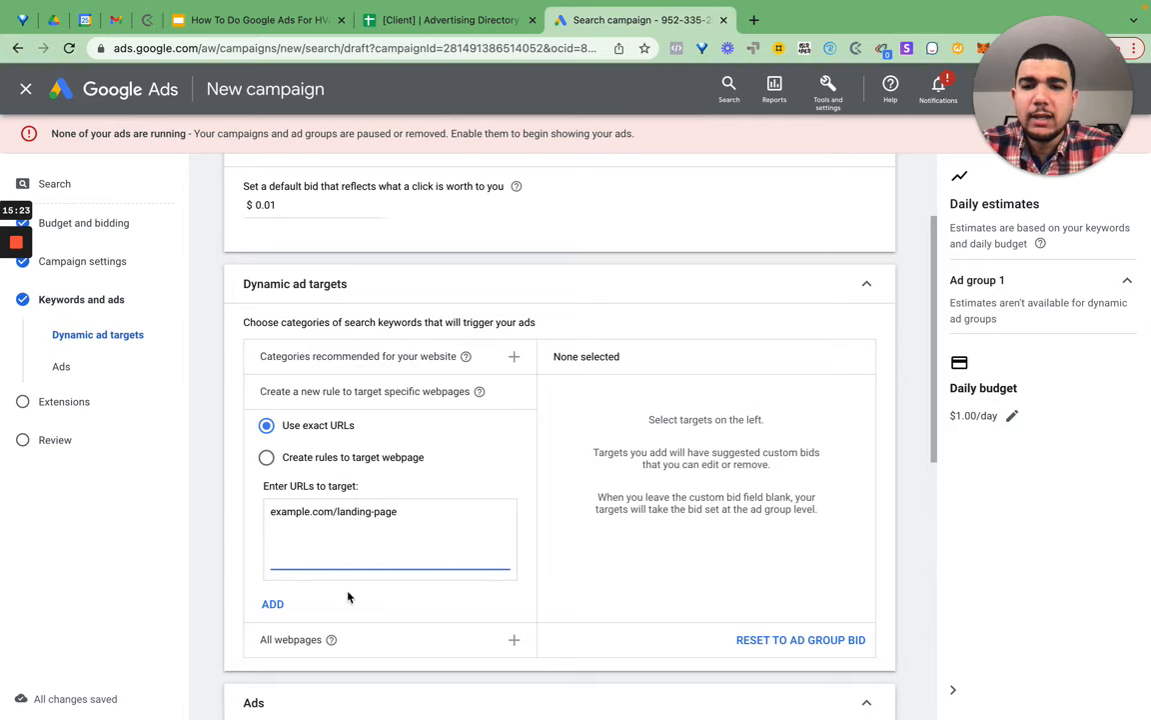
pyautogui.click(272, 604)
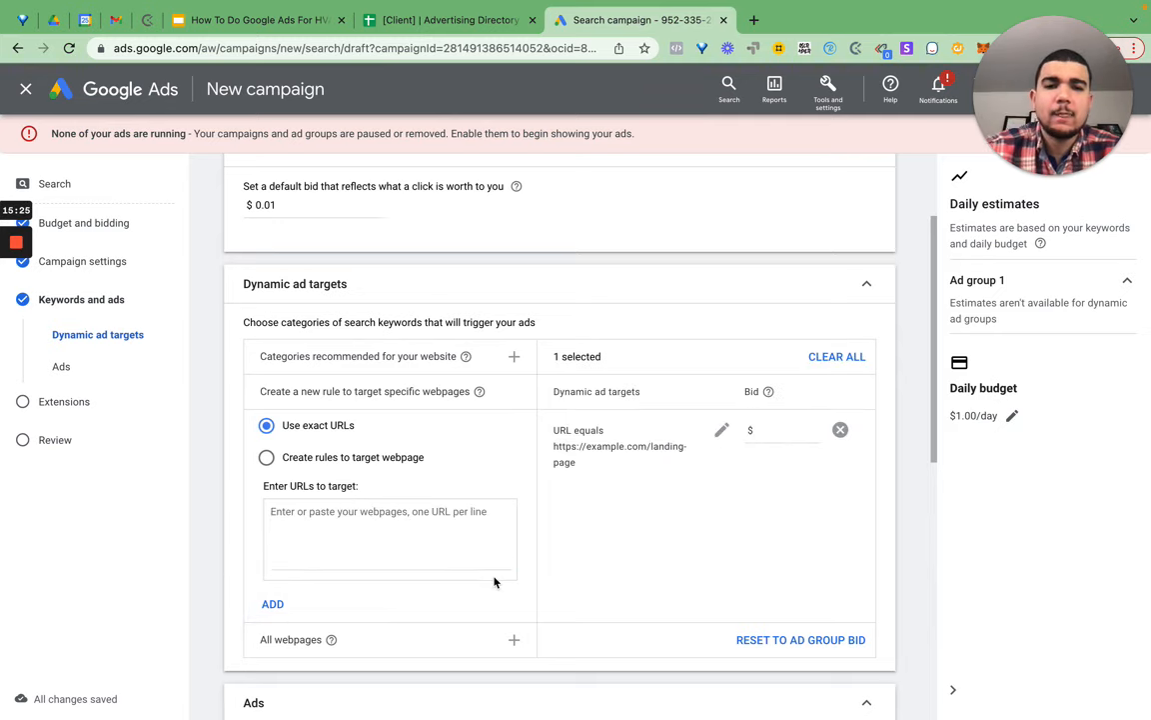
# - Set a $.01 bid on the landing-page target
pyautogui.click(784, 430)
pyautogui.write('.01')
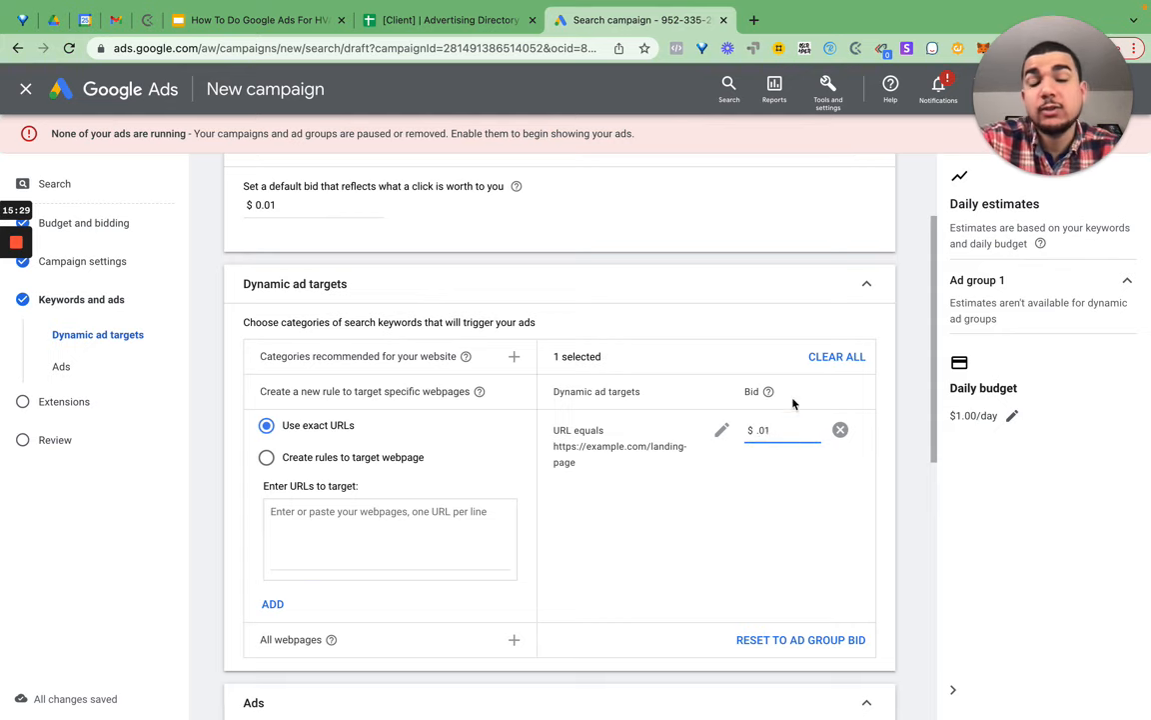
pyautogui.click(857, 480)
pyautogui.scroll(-5, 751, 406)
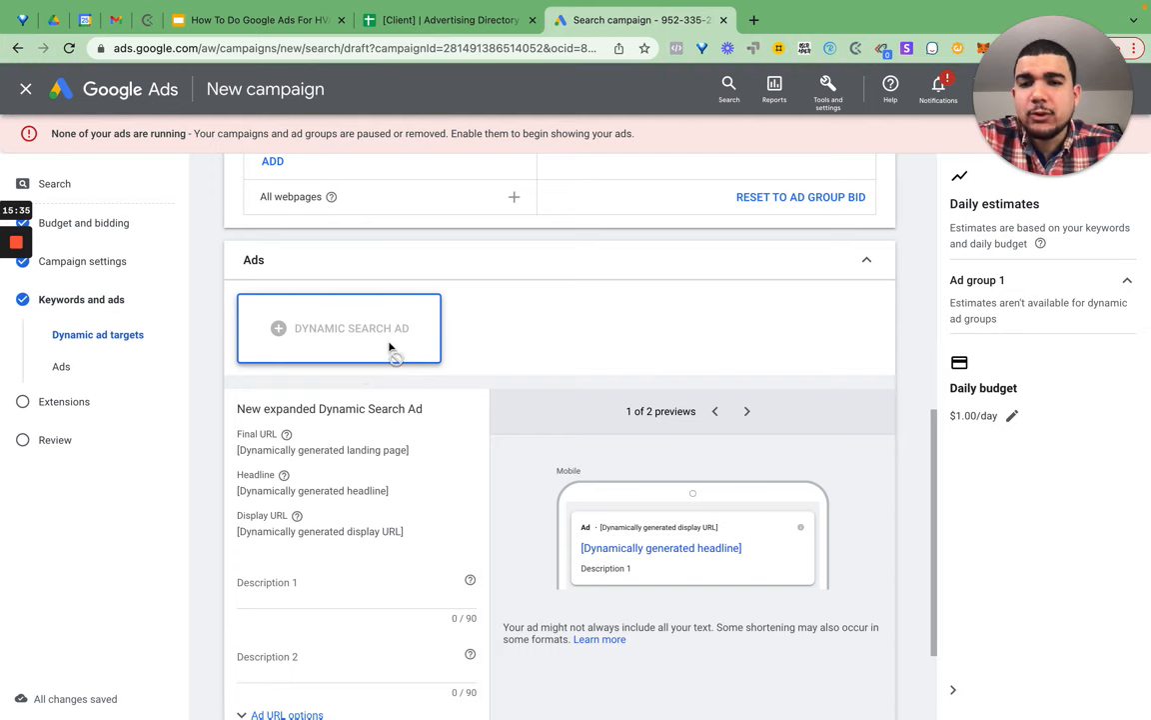
# - Write the Dynamic Search Ad with 'Done' in both Description 1 and Description 2, and save it
pyautogui.scroll(2, 390, 275)
pyautogui.scroll(-4, 469, 406)
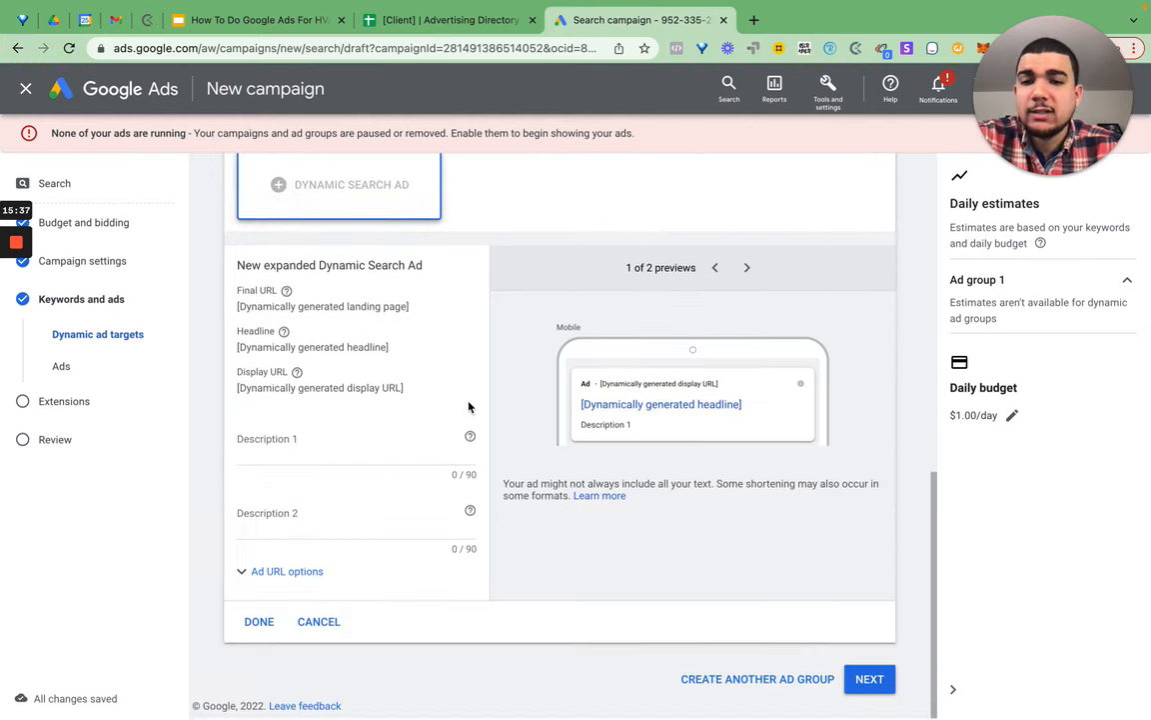
pyautogui.click(334, 453)
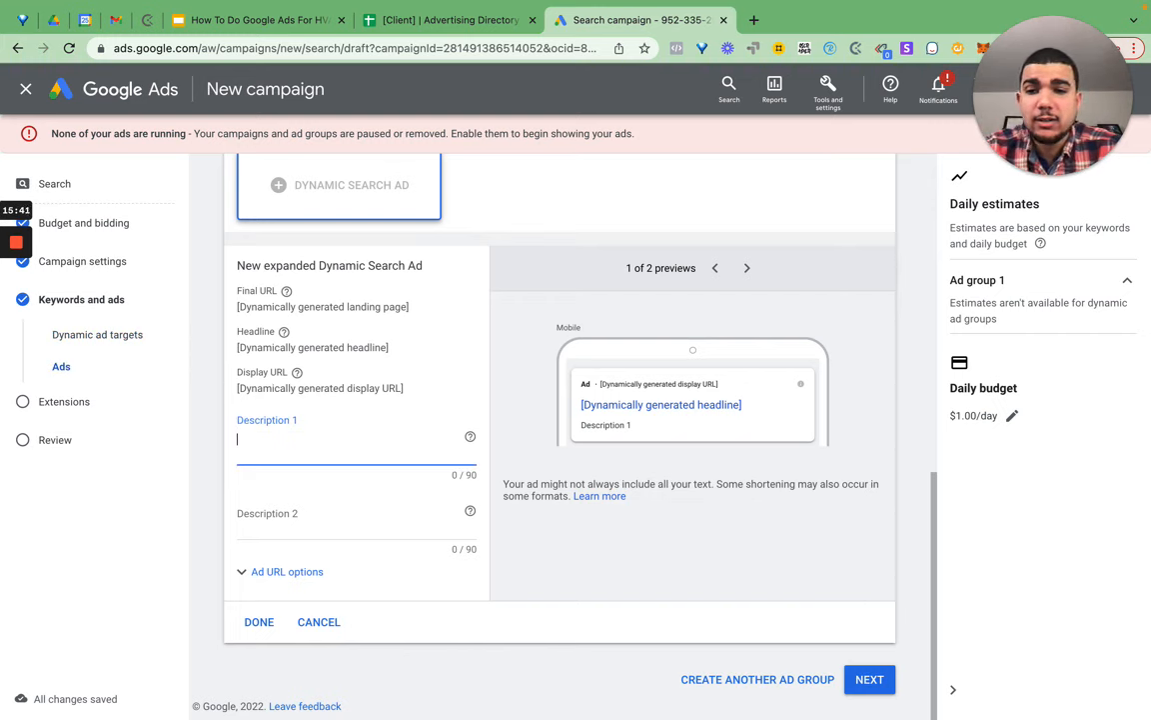
pyautogui.write('Done')
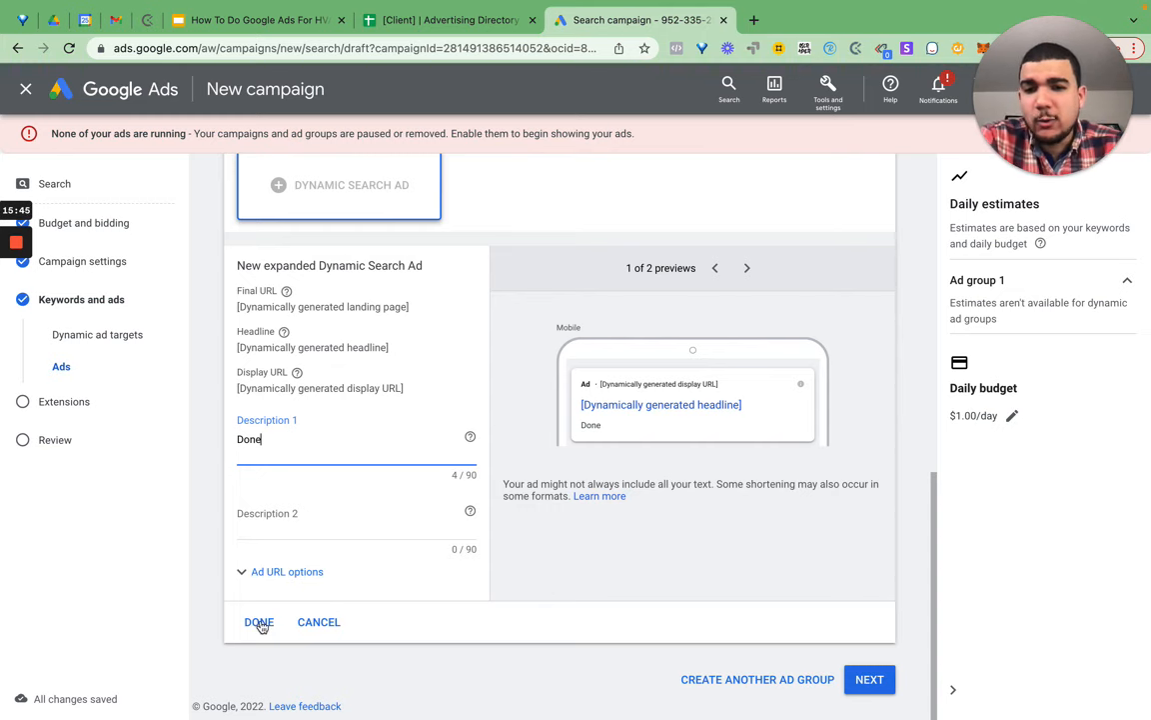
pyautogui.press('Tab')
pyautogui.write('Done')
pyautogui.click(258, 623)
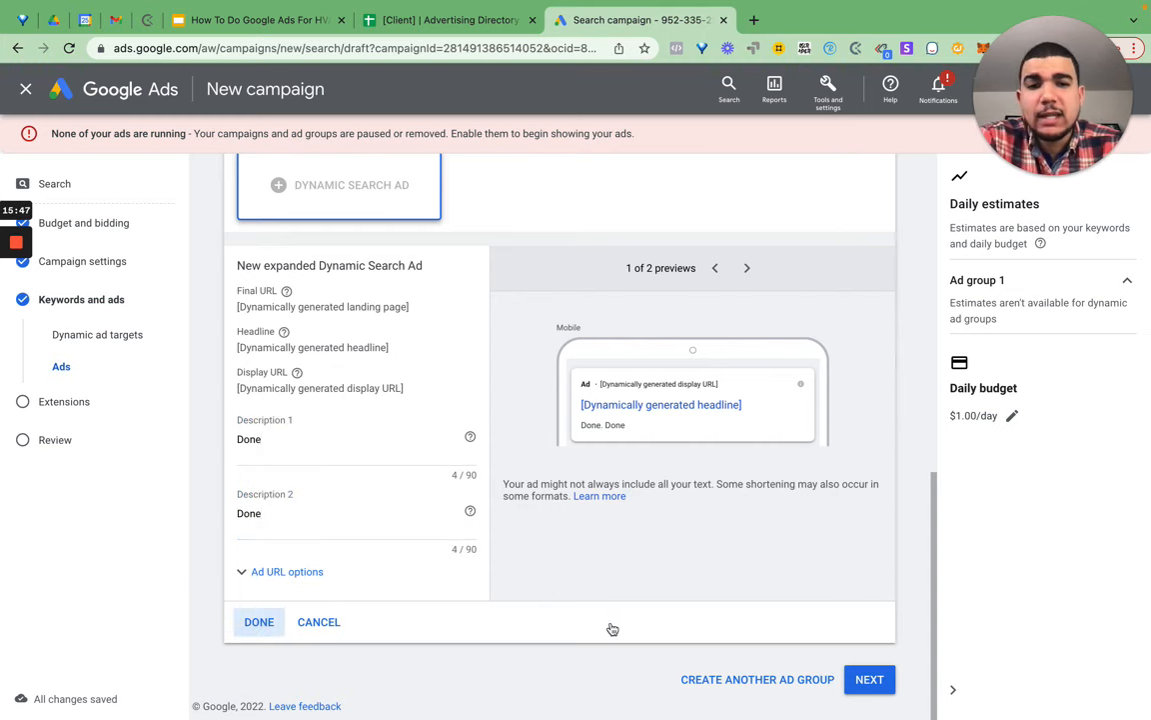
# - Skip sitelink extensions, review, and publish the Search | Radius | Leads | Phrase campaign
pyautogui.click(870, 679)
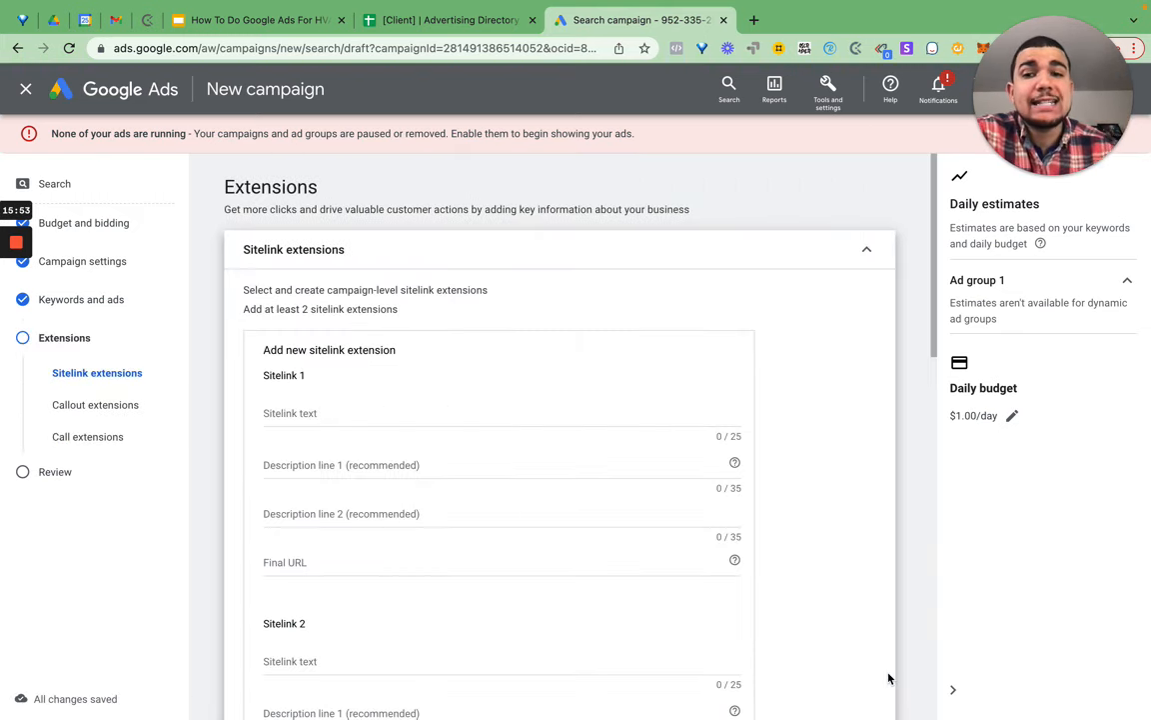
pyautogui.click(866, 251)
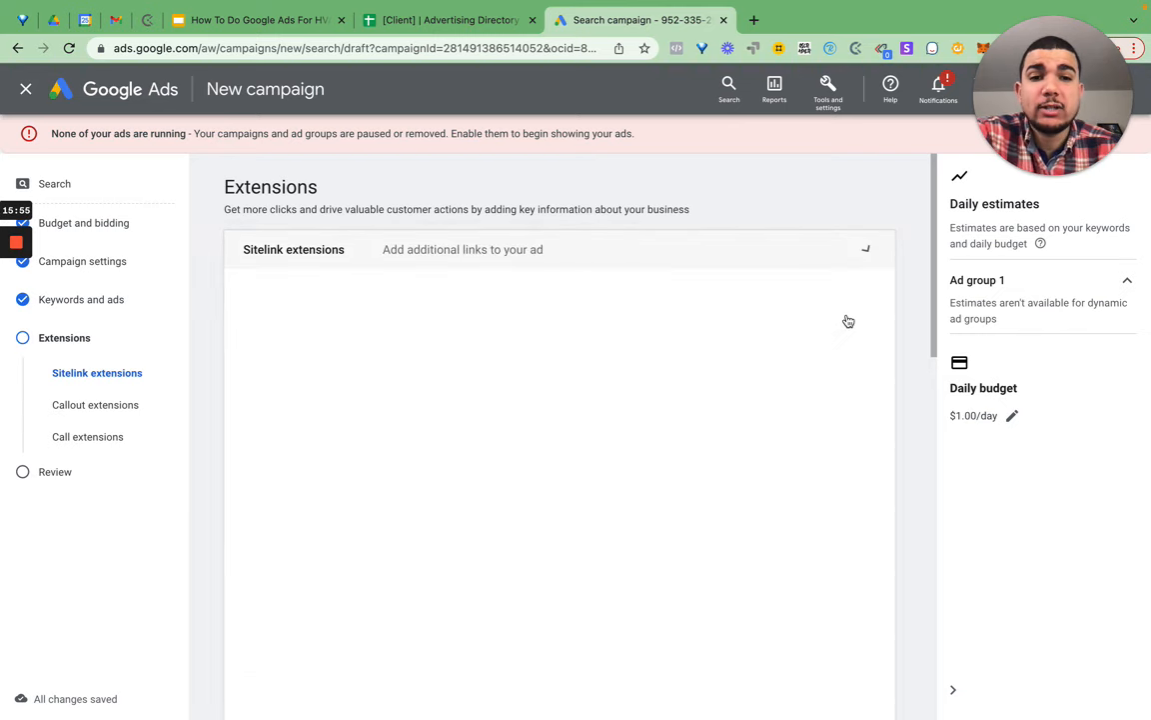
pyautogui.click(872, 416)
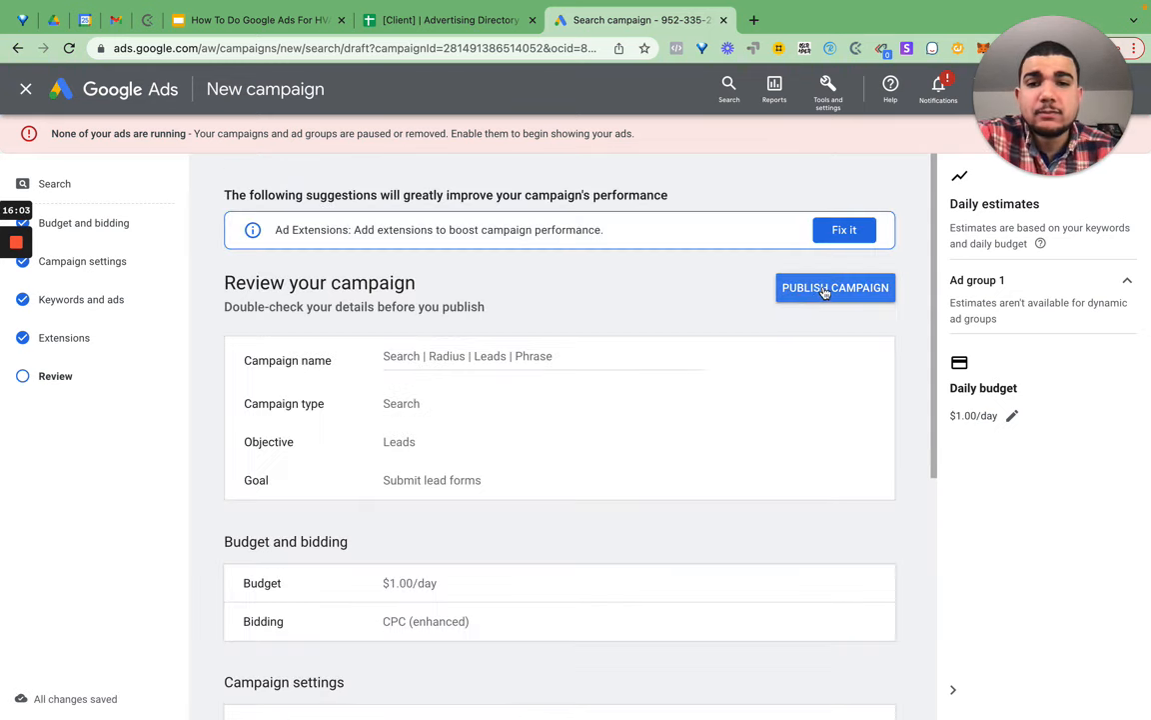
pyautogui.scroll(-5, 445, 612)
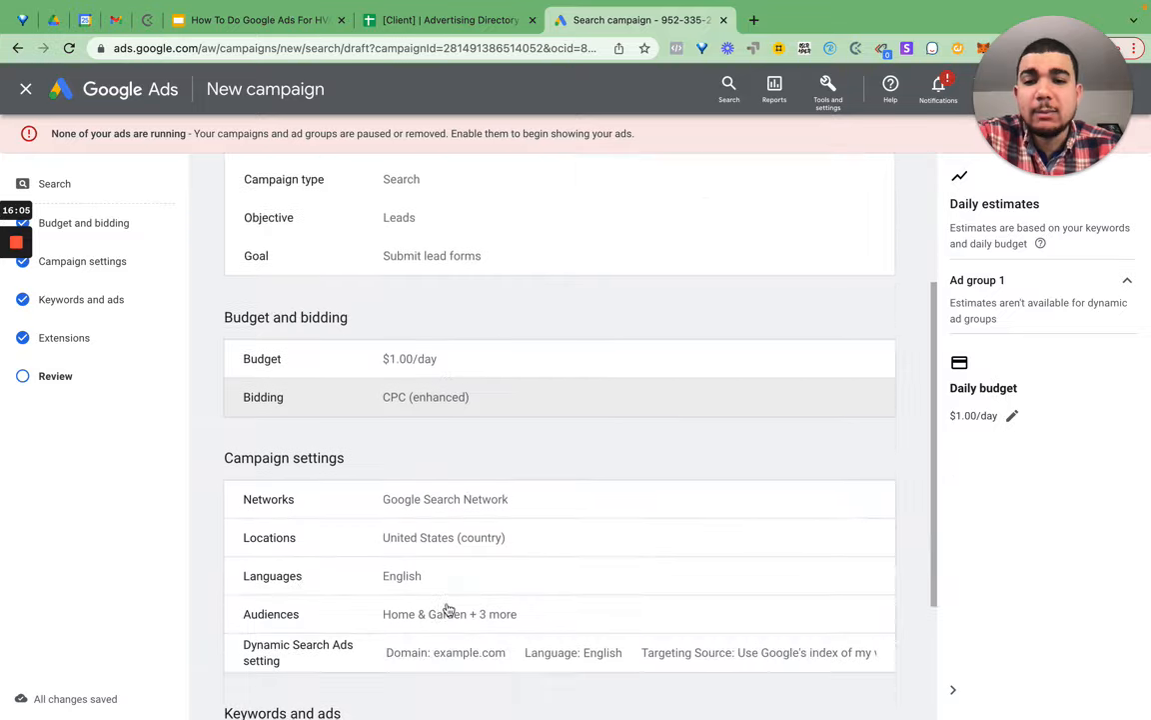
pyautogui.click(828, 646)
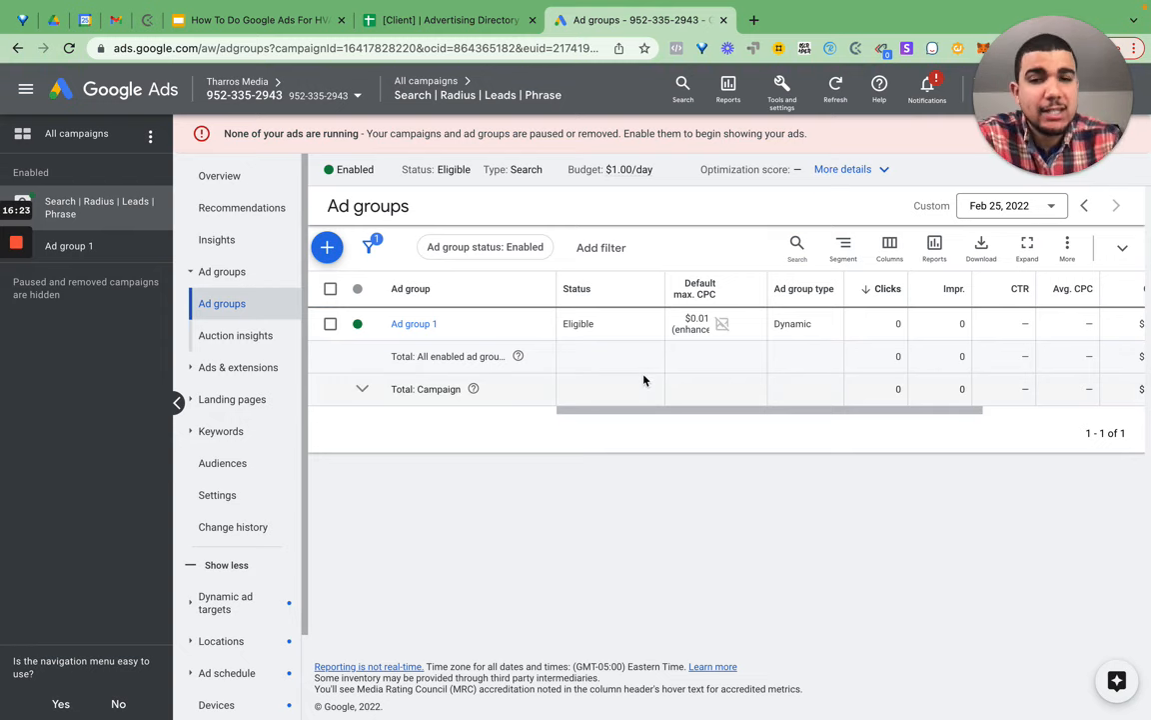
# - From All campaigns, set the Search | Radius | Leads | Phrase campaign to Paused and open its ad groups
pyautogui.scroll(-1, 644, 380)
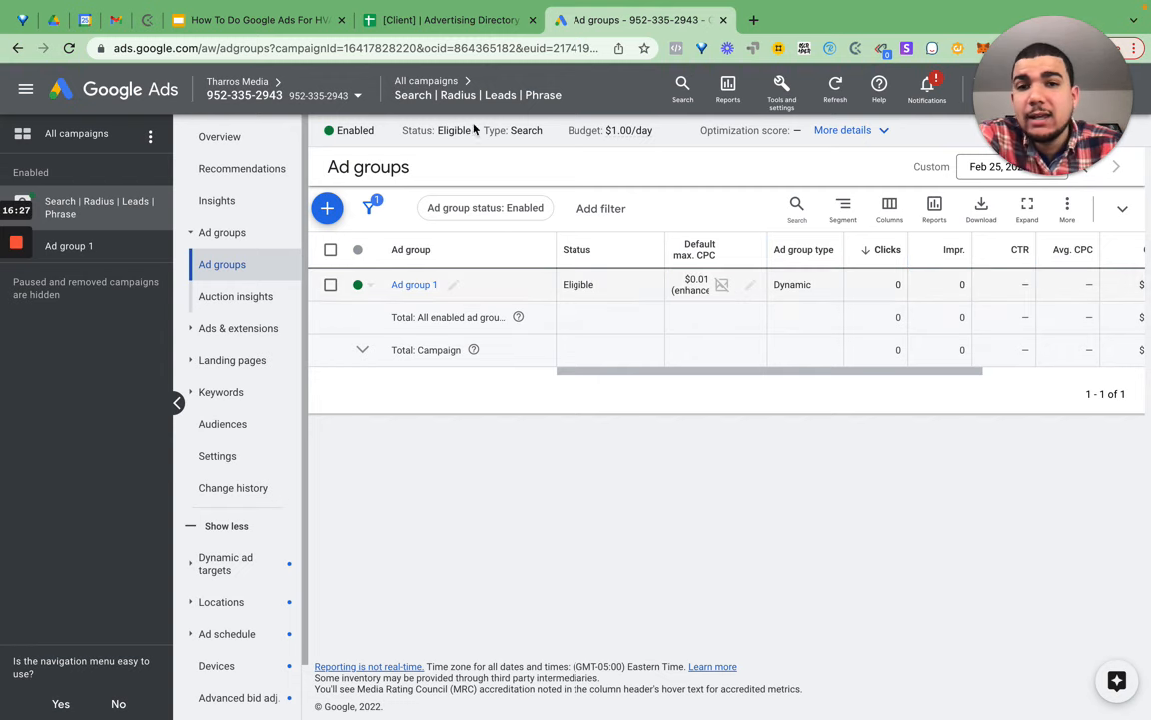
pyautogui.click(450, 82)
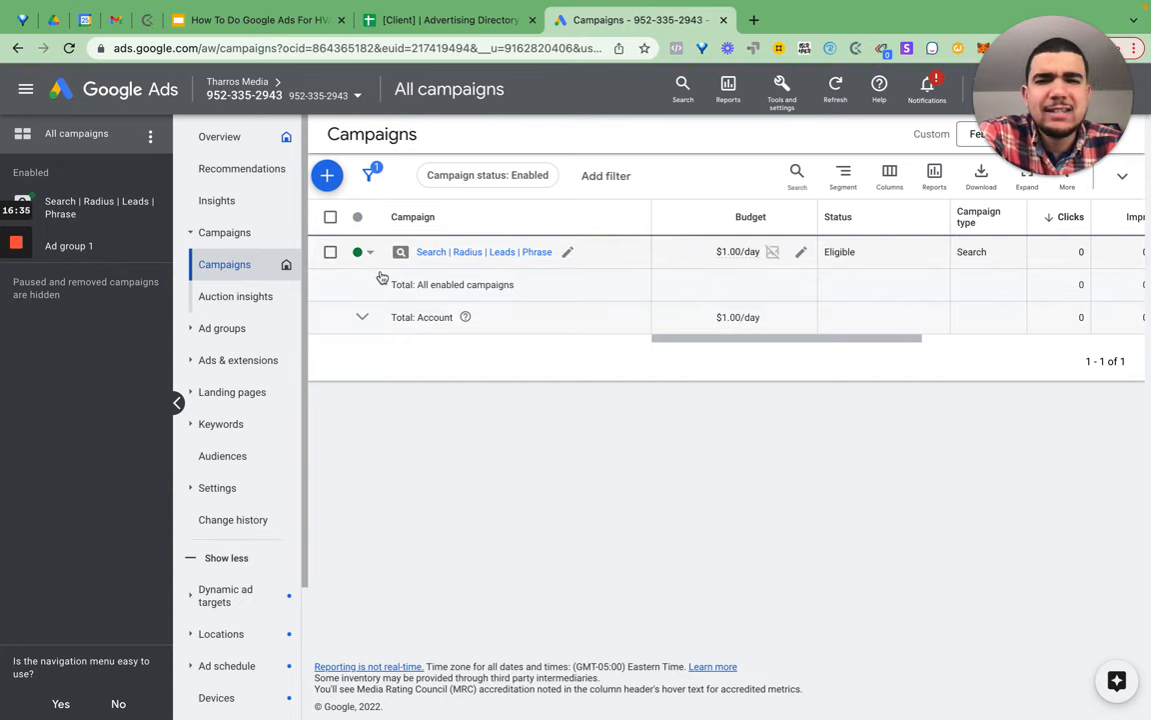
pyautogui.click(365, 252)
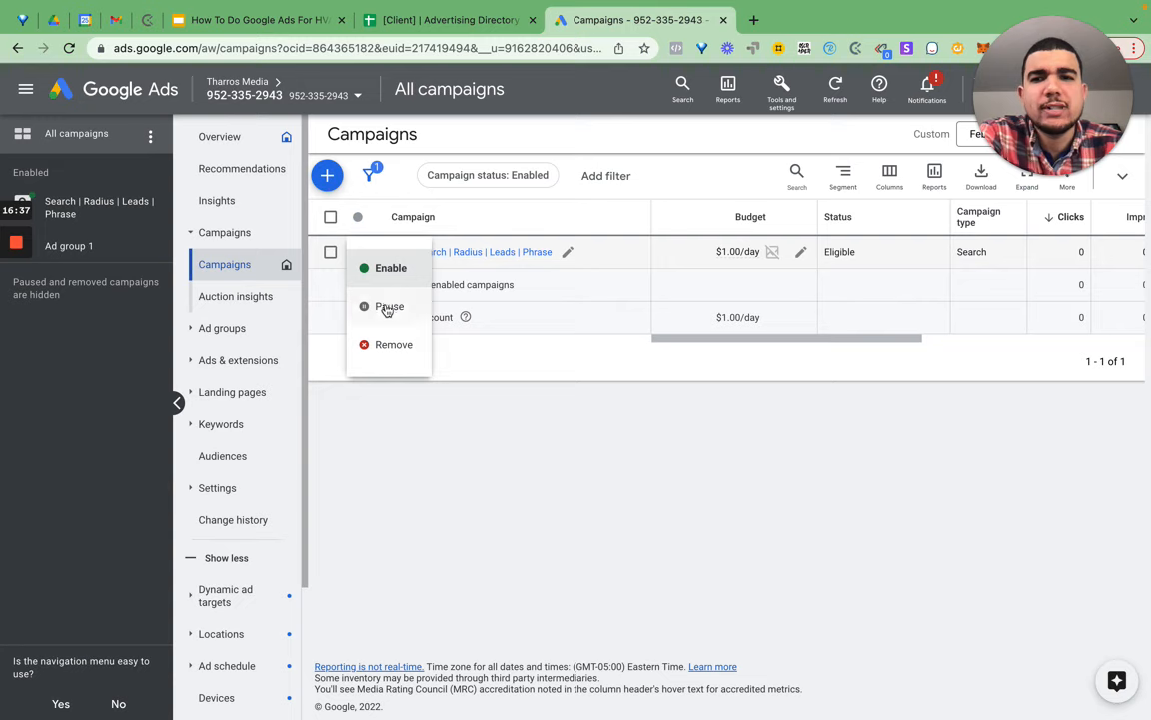
pyautogui.click(387, 309)
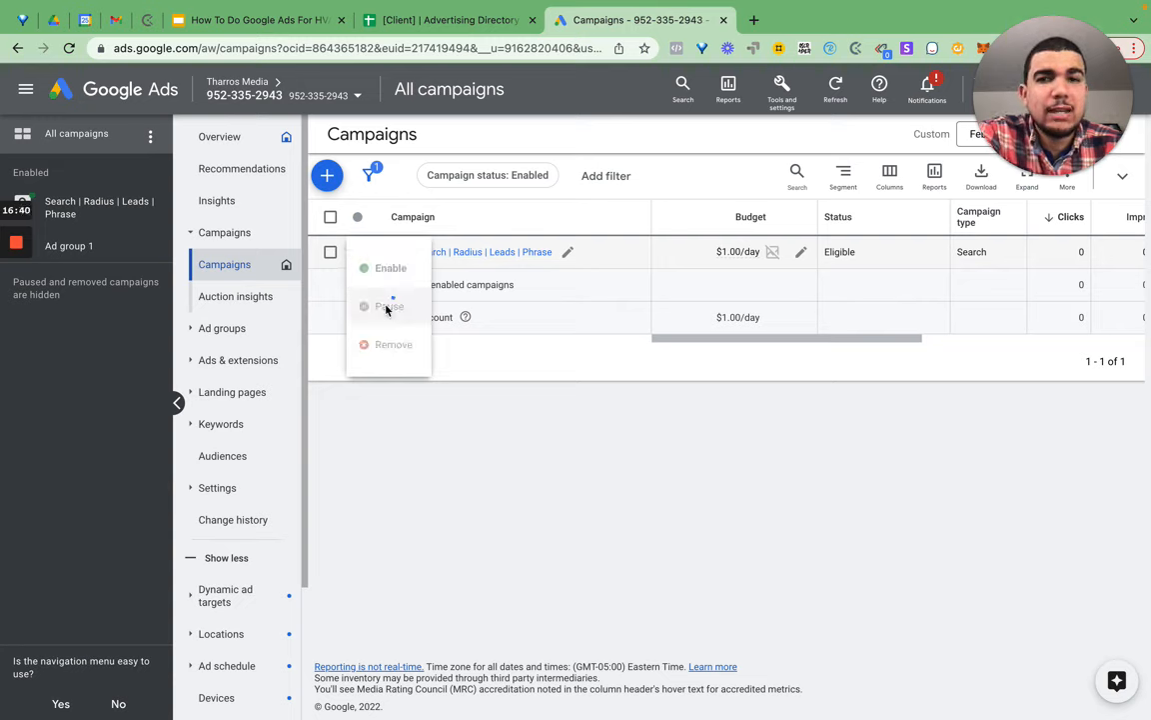
pyautogui.click(470, 253)
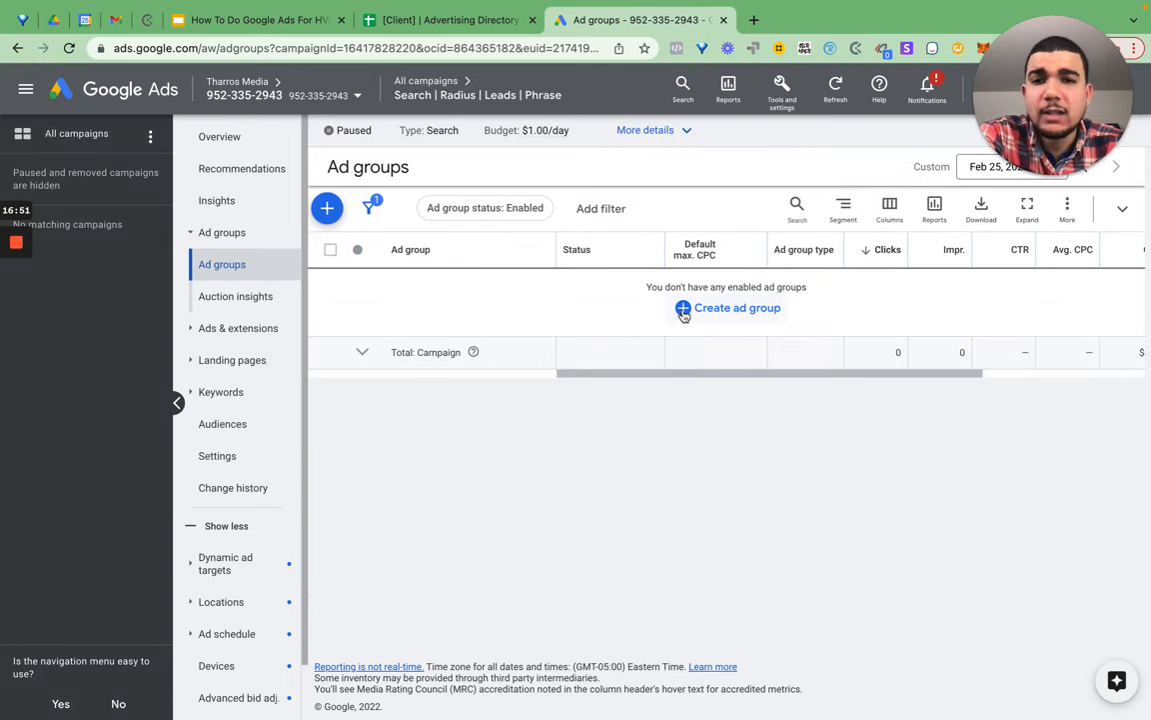
# - Set the ad group status filter to All so paused ad groups are listed
pyautogui.click(509, 208)
pyautogui.click(442, 391)
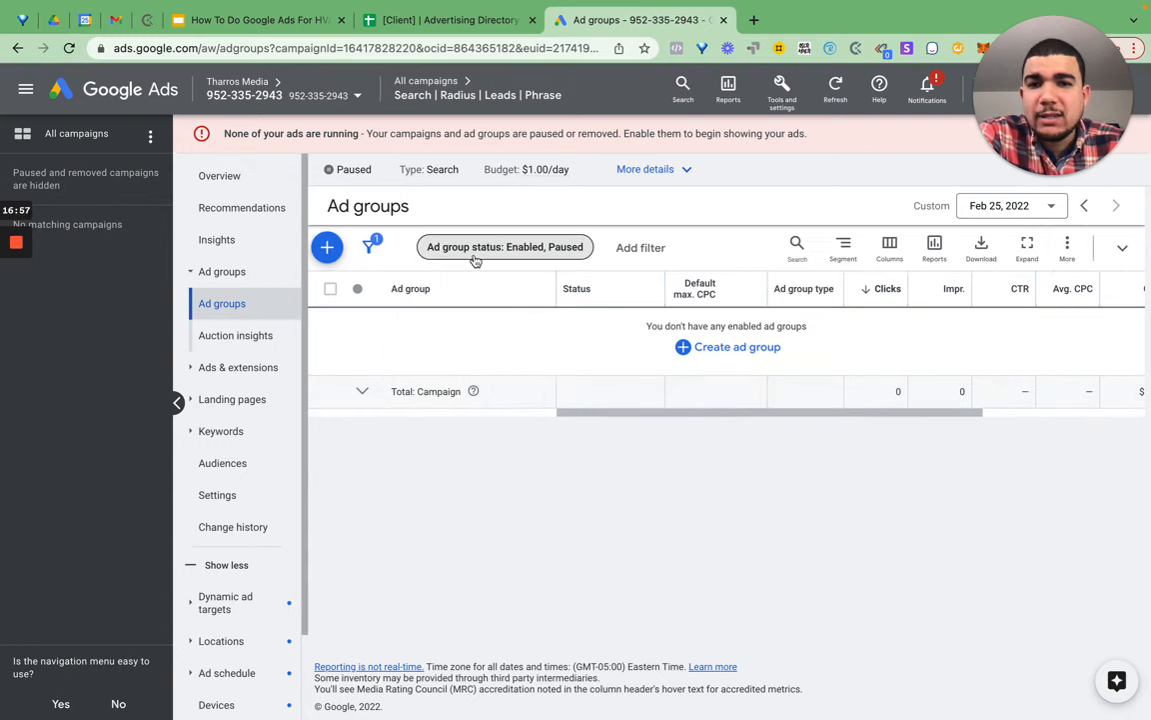
pyautogui.click(438, 248)
pyautogui.click(455, 318)
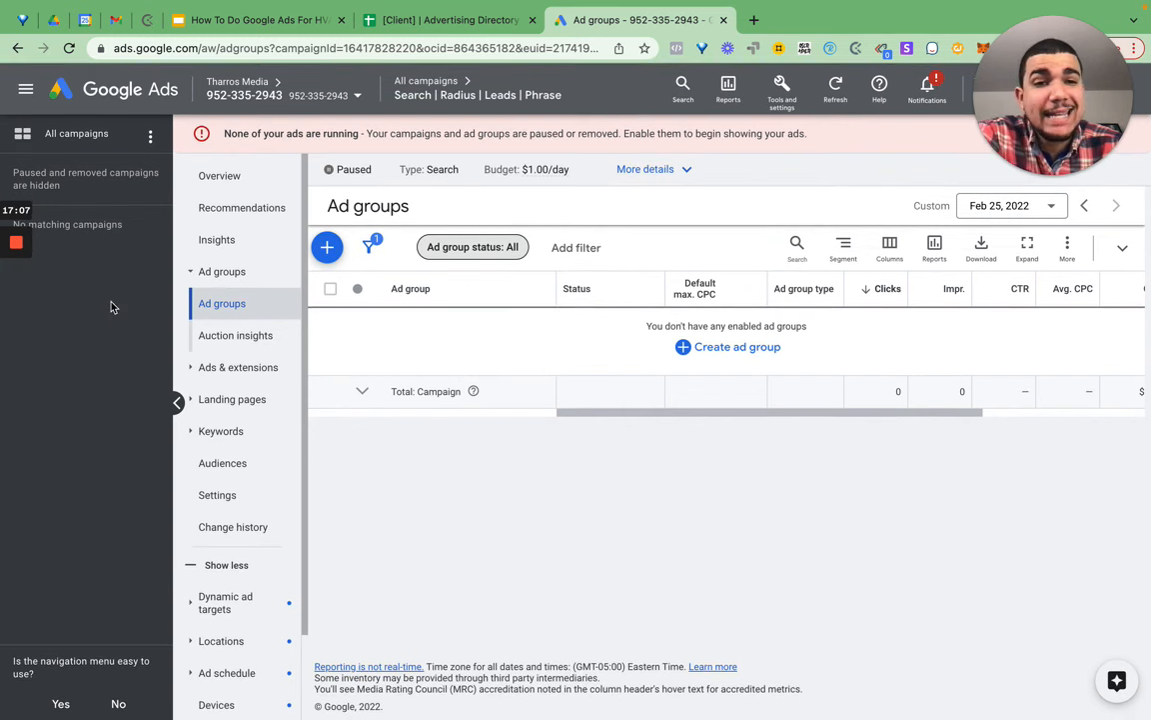
pyautogui.moveTo(15, 290)
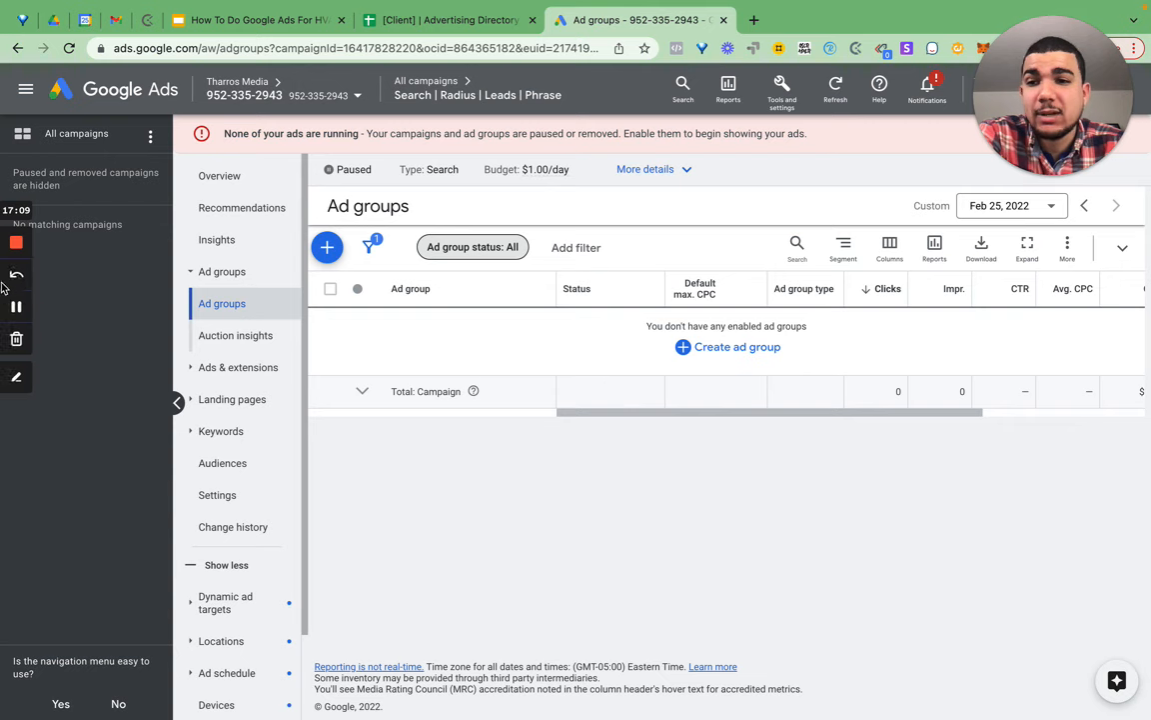
pyautogui.click(15, 306)
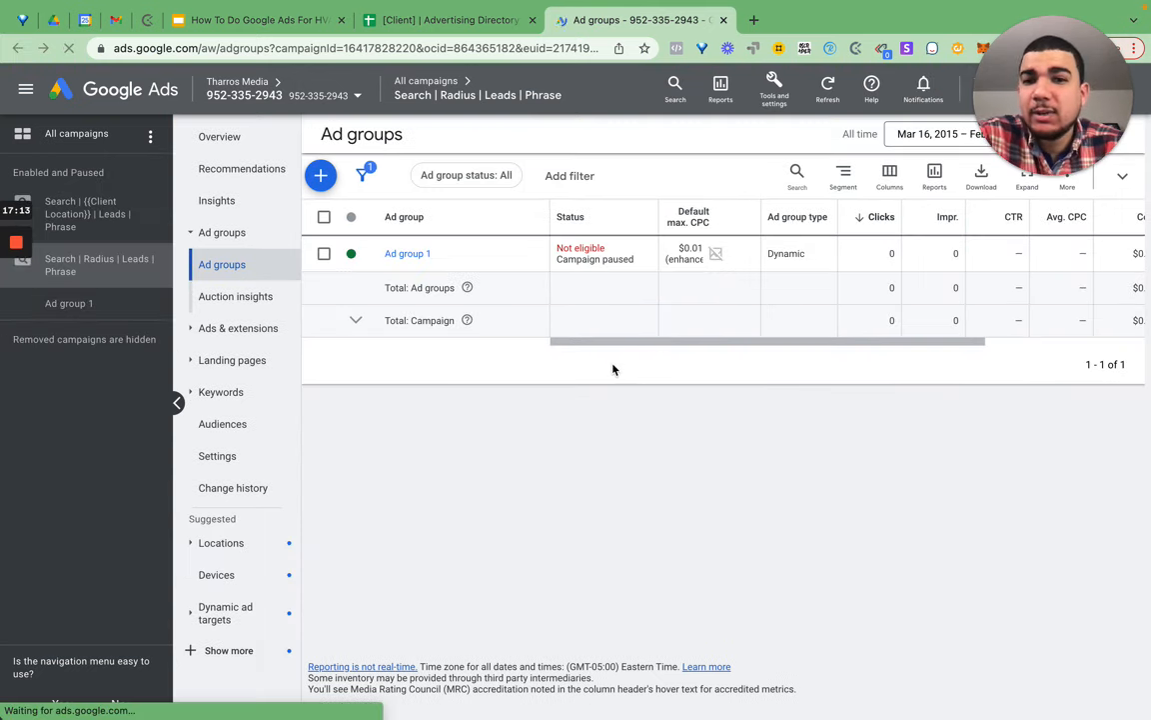
# - Rename Ad group 1 to Dynamic and start a new ad group
pyautogui.moveTo(703, 688)
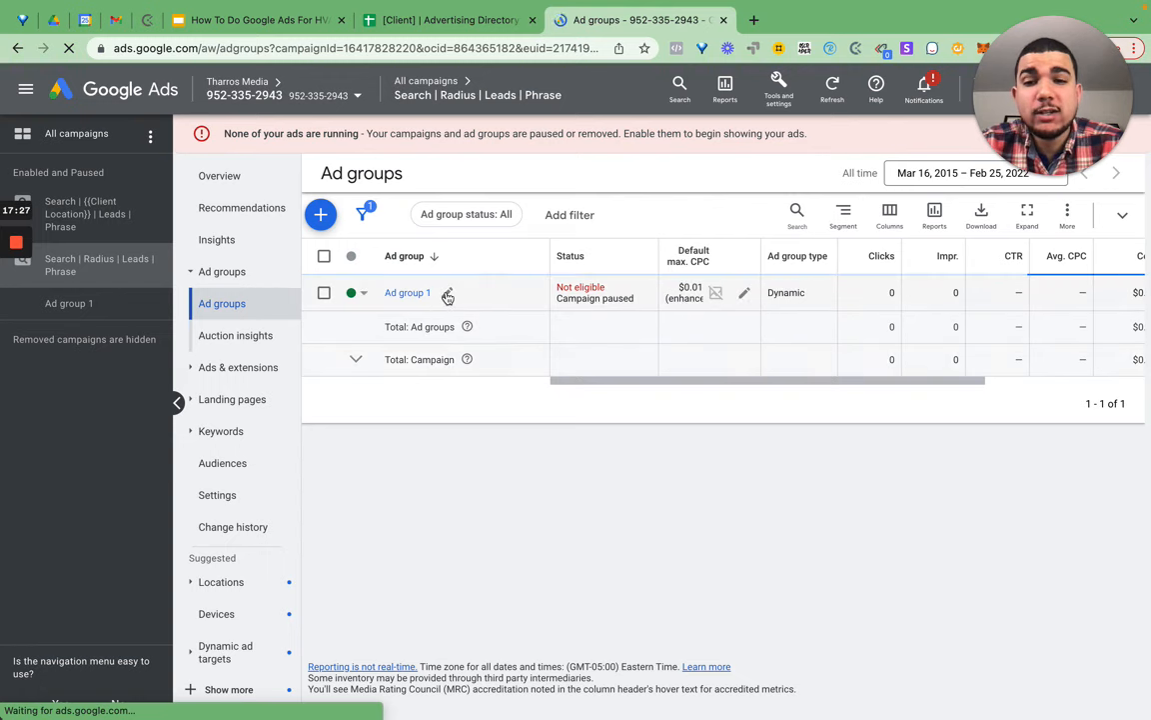
pyautogui.click(448, 297)
pyautogui.moveTo(455, 325); pyautogui.dragTo(403, 325)
pyautogui.write('Dynamic')
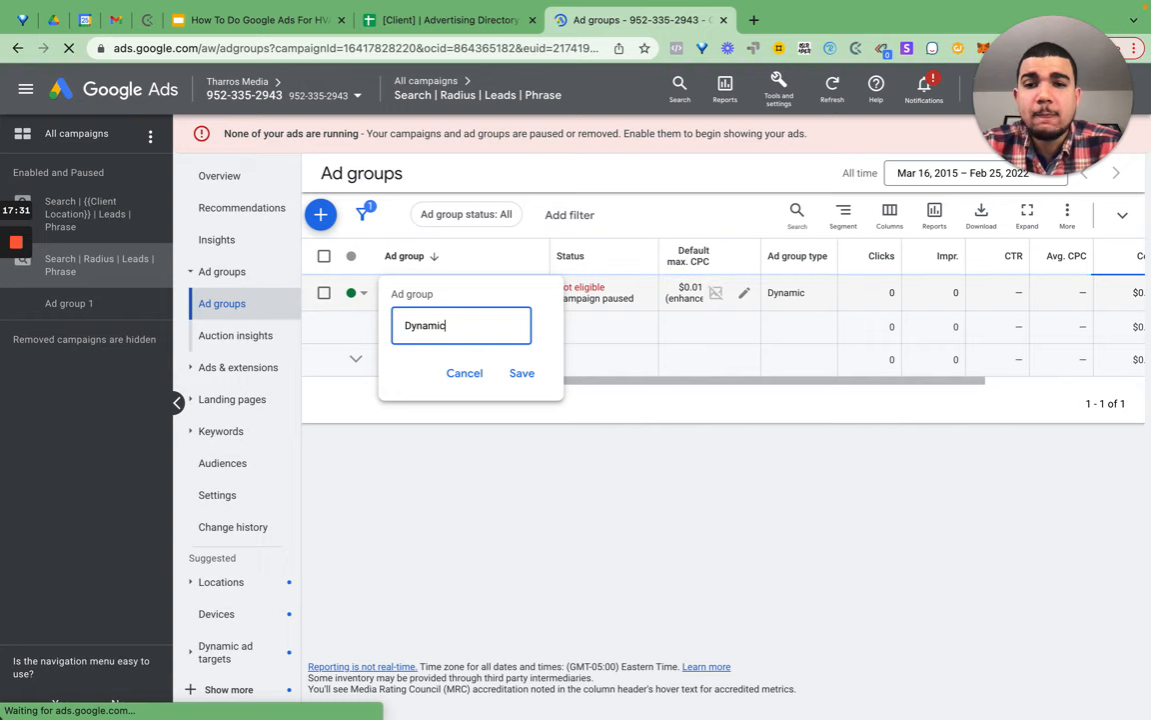
pyautogui.press('Return')
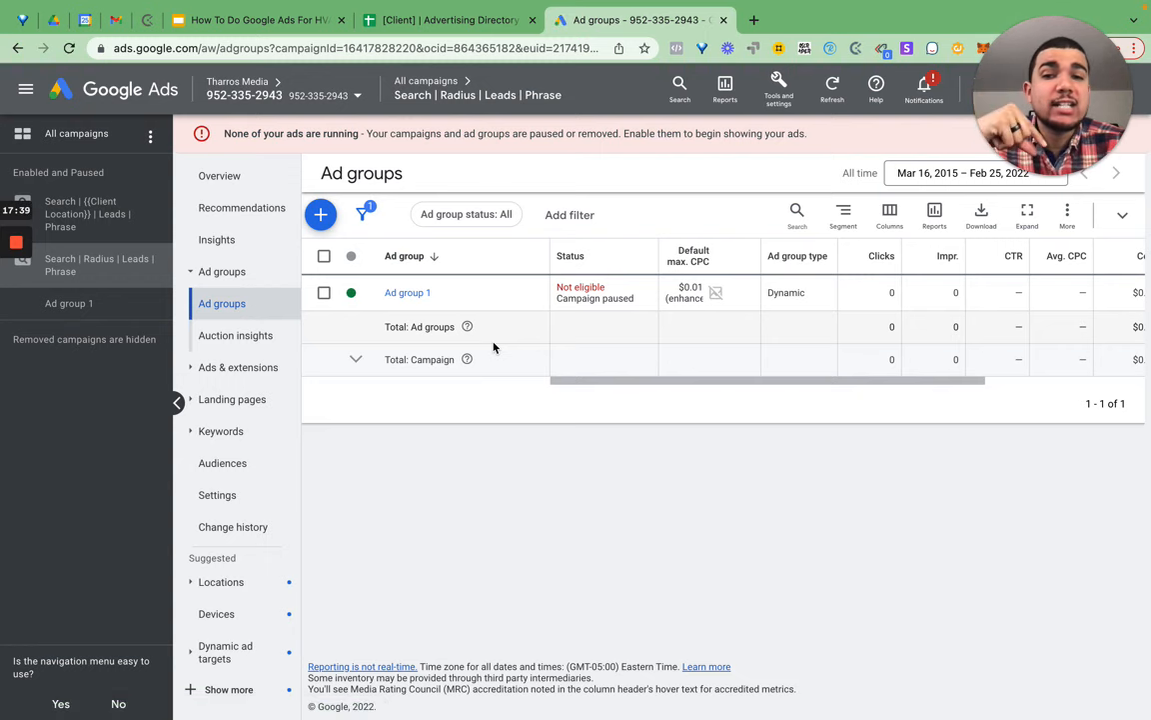
pyautogui.click(322, 216)
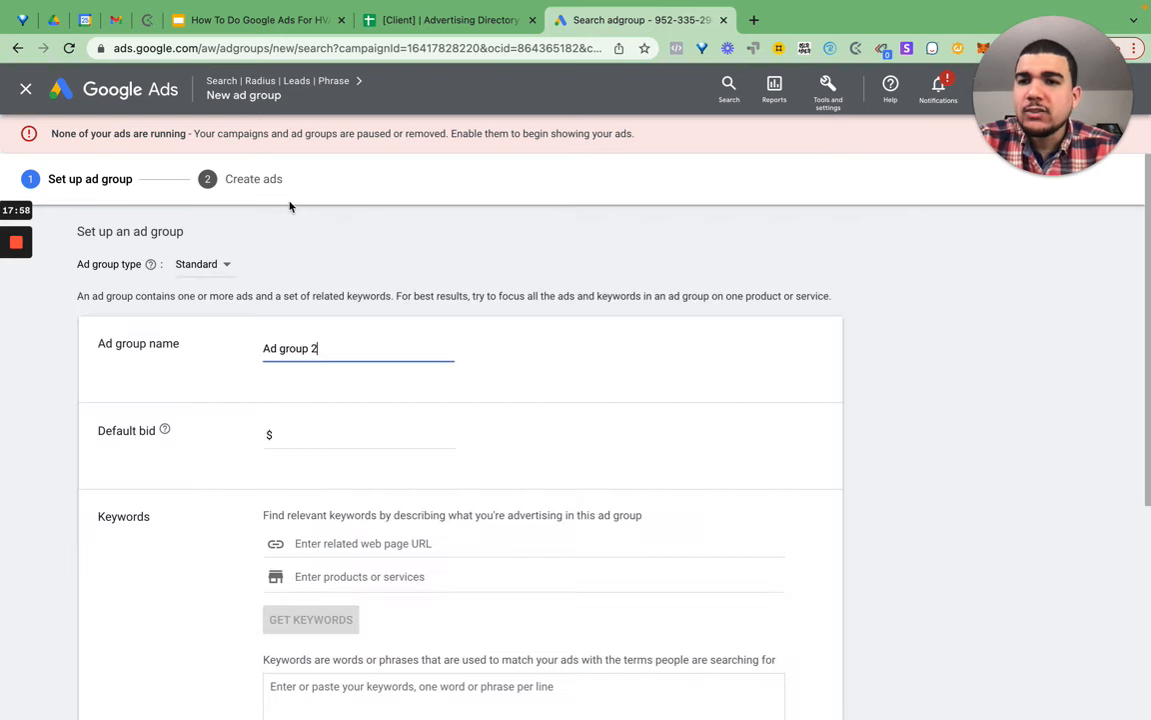
# - Name the new ad group Ductless Installations with a $.01 default bid
pyautogui.tripleClick(314, 350)
pyautogui.write('Ductless ')
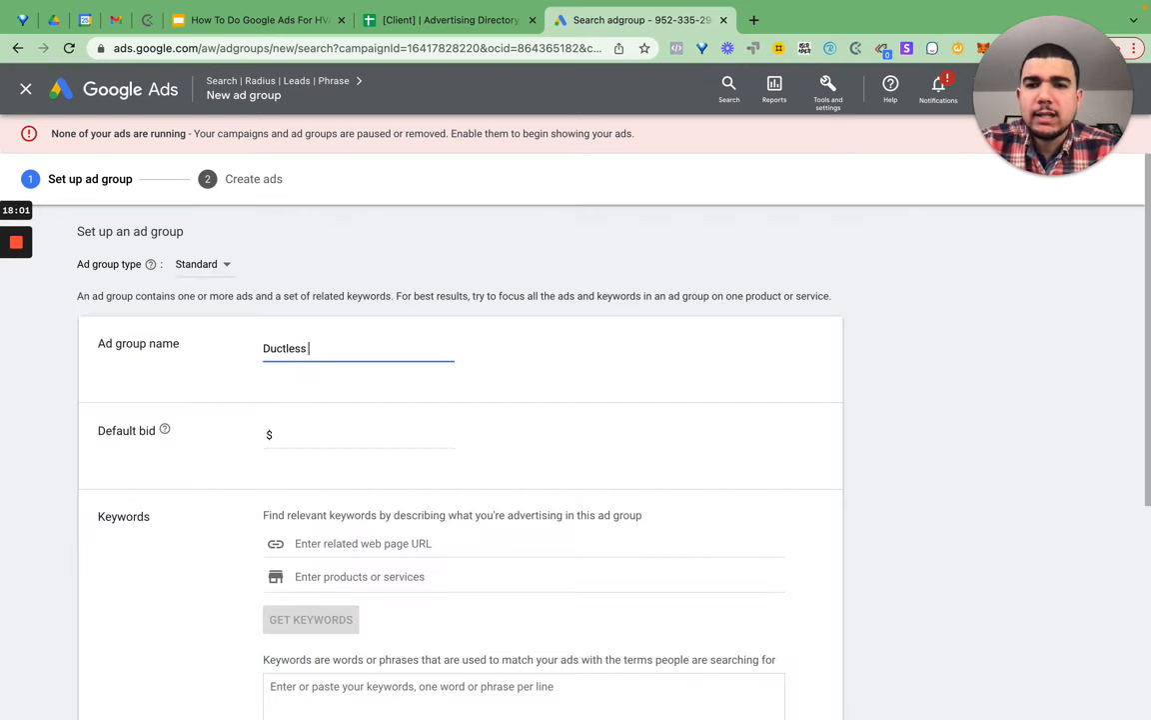
pyautogui.write('Installations')
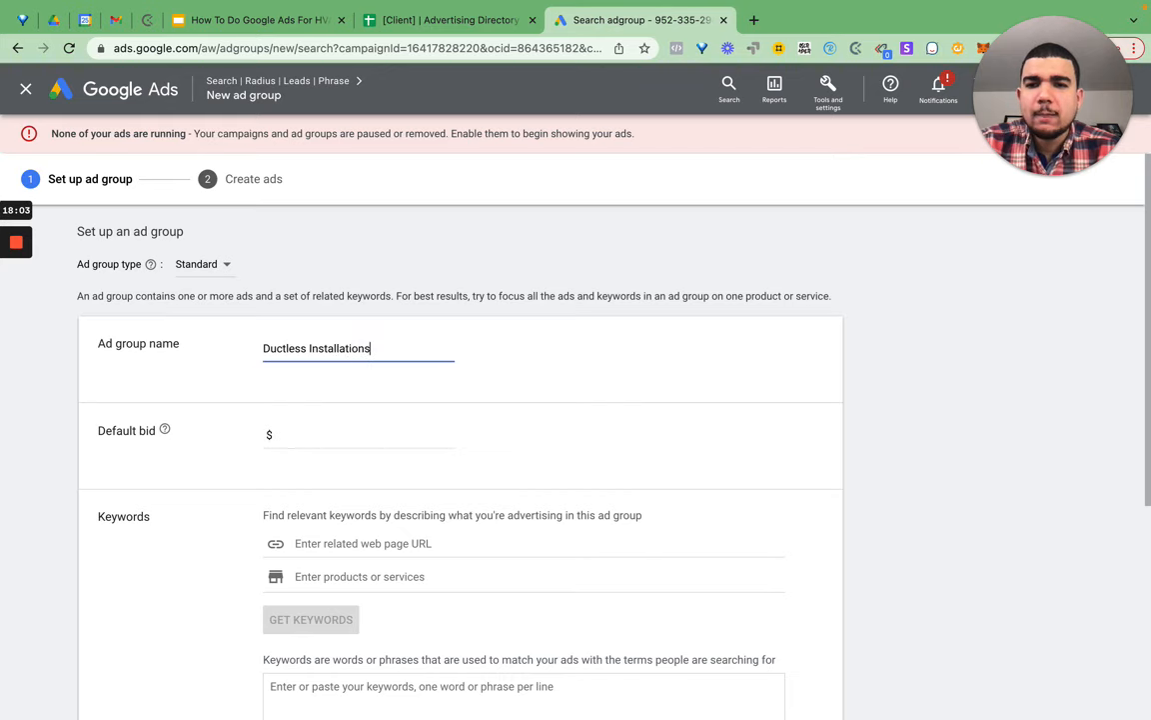
pyautogui.press('super+a')
pyautogui.hotkey('ctrl', 'c')
pyautogui.click(362, 437)
pyautogui.write('.01')
pyautogui.click(465, 406)
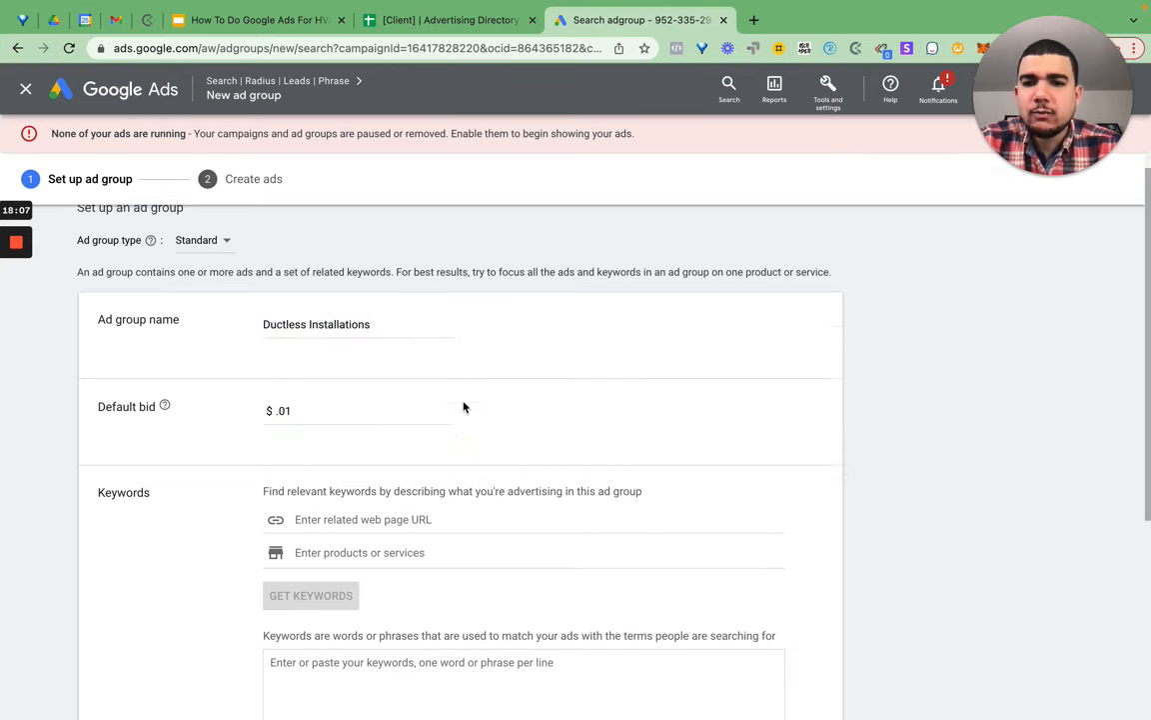
# - Paste Ductless Installations as the ad group's first keyword
pyautogui.scroll(-3, 465, 405)
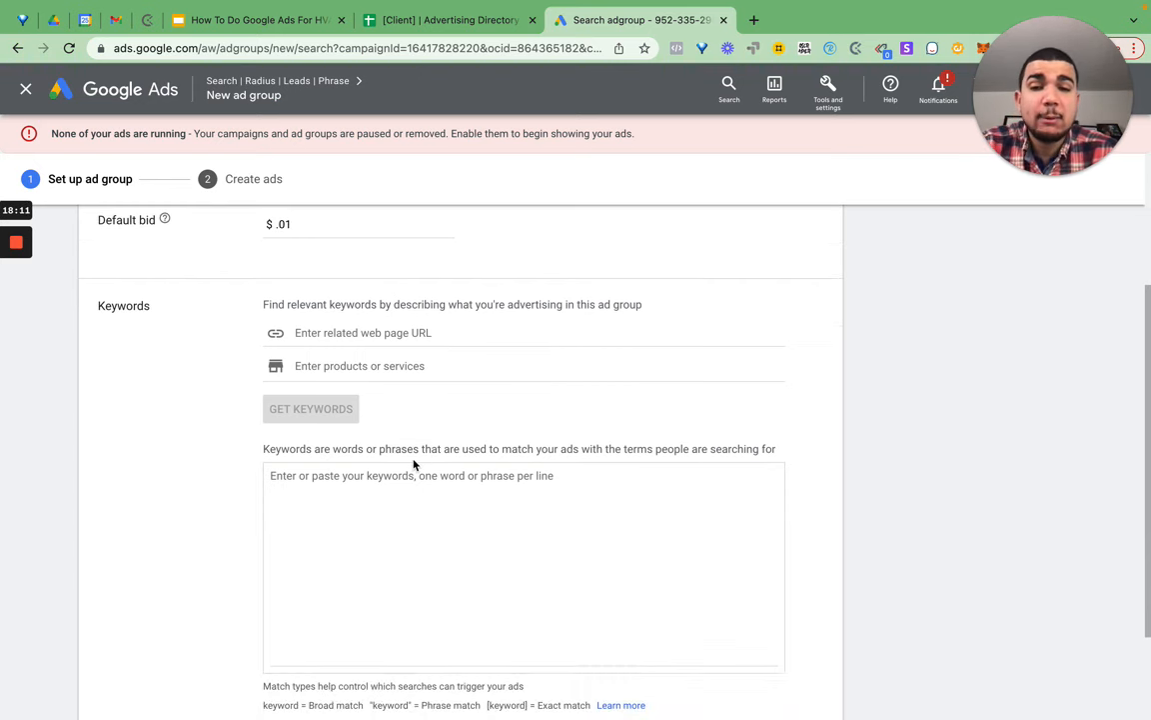
pyautogui.click(411, 485)
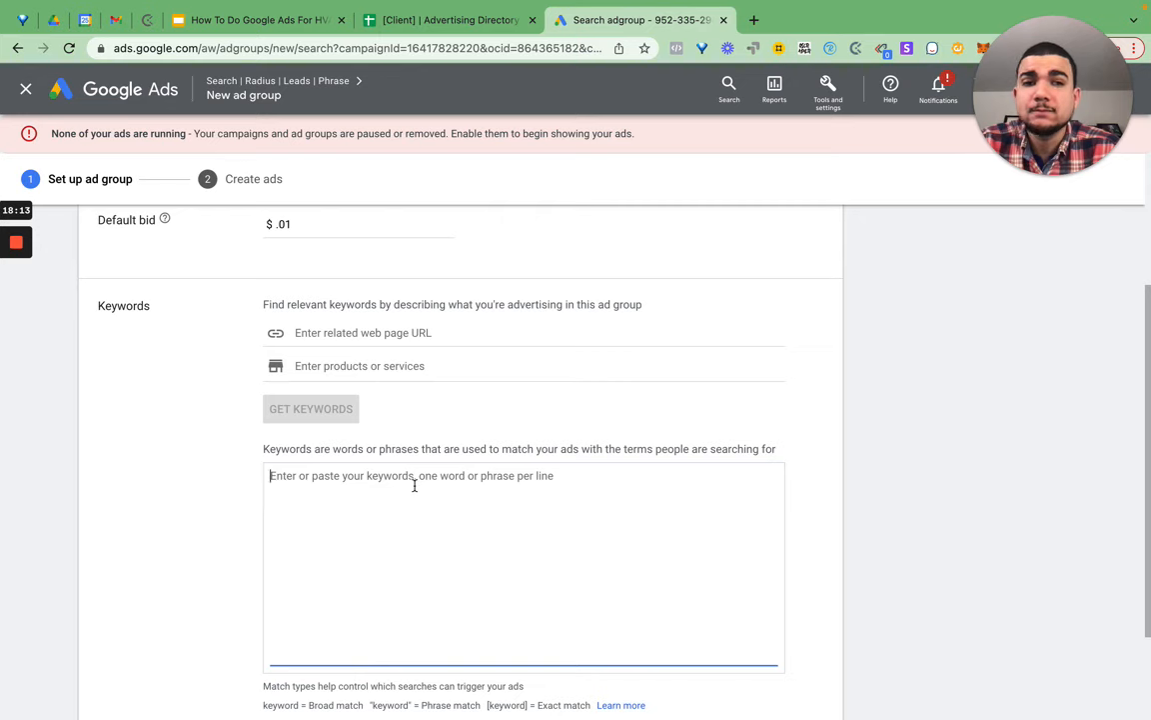
pyautogui.hotkey('ctrl', 'v')
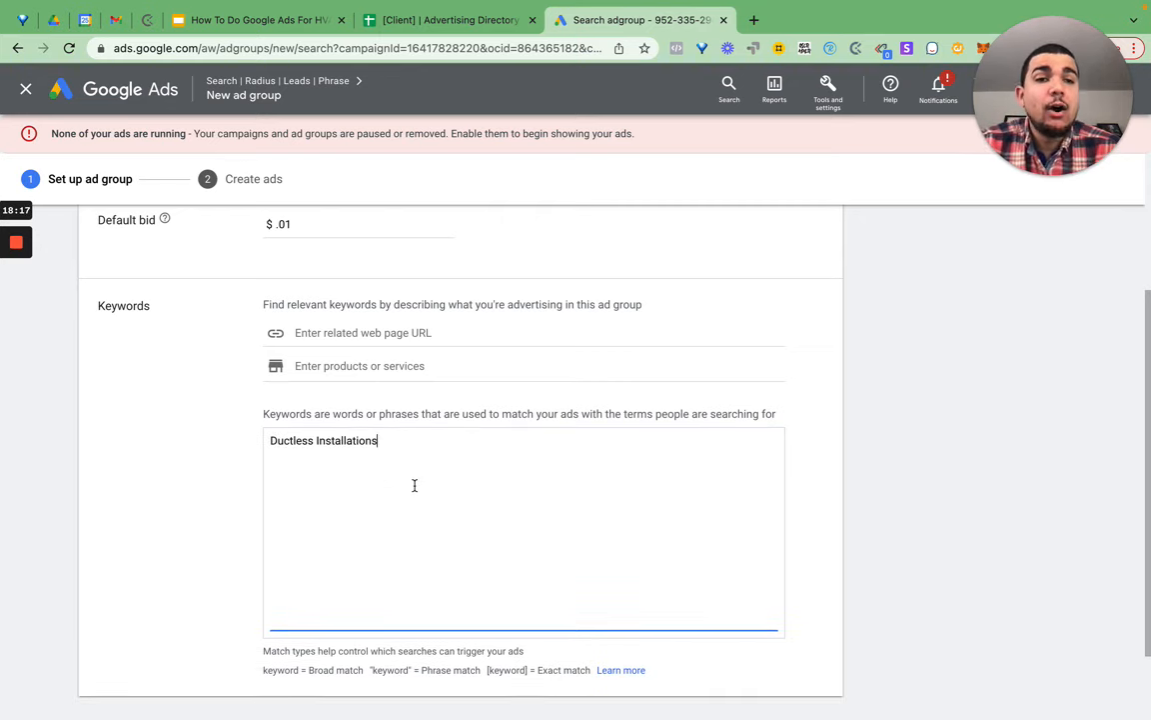
pyautogui.press('Return')
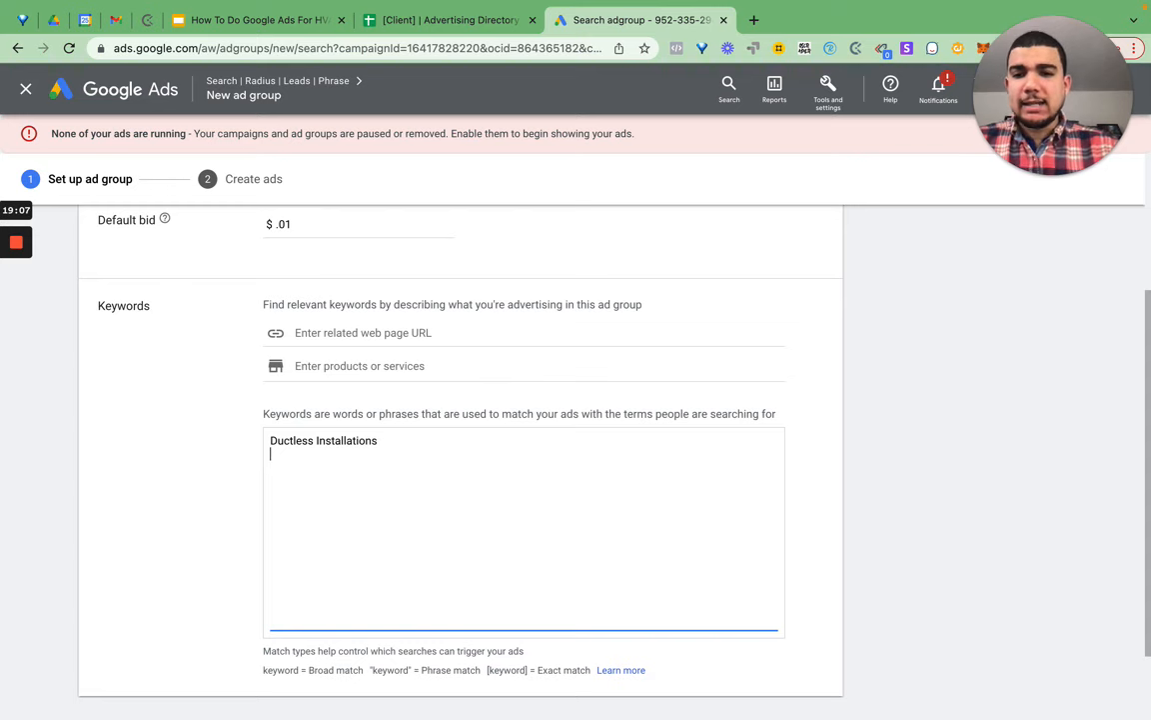
# - Make the keywords Ductless Installation and Ductless Install, and drop the trailing s from the ad group name
pyautogui.hotkey('ctrl', 'v')
pyautogui.press('BackSpace')
pyautogui.press('BackSpace')
pyautogui.press('BackSpace')
pyautogui.press('BackSpace')
pyautogui.press('BackSpace')
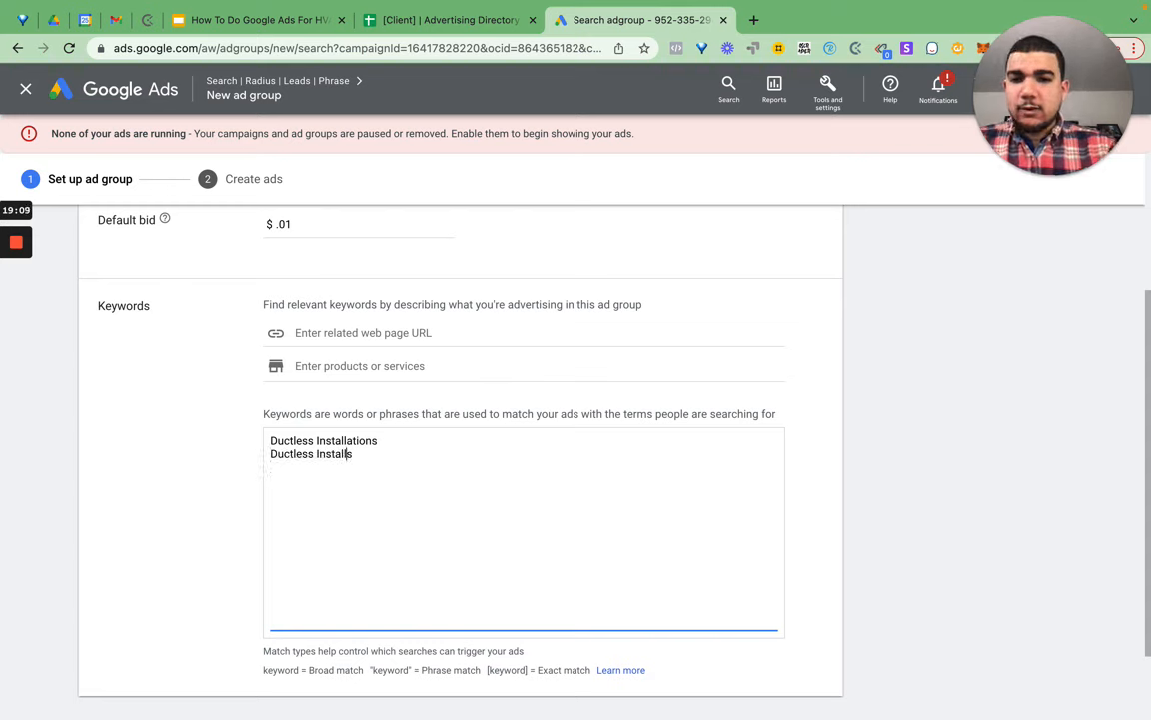
pyautogui.click(437, 441)
pyautogui.press('BackSpace')
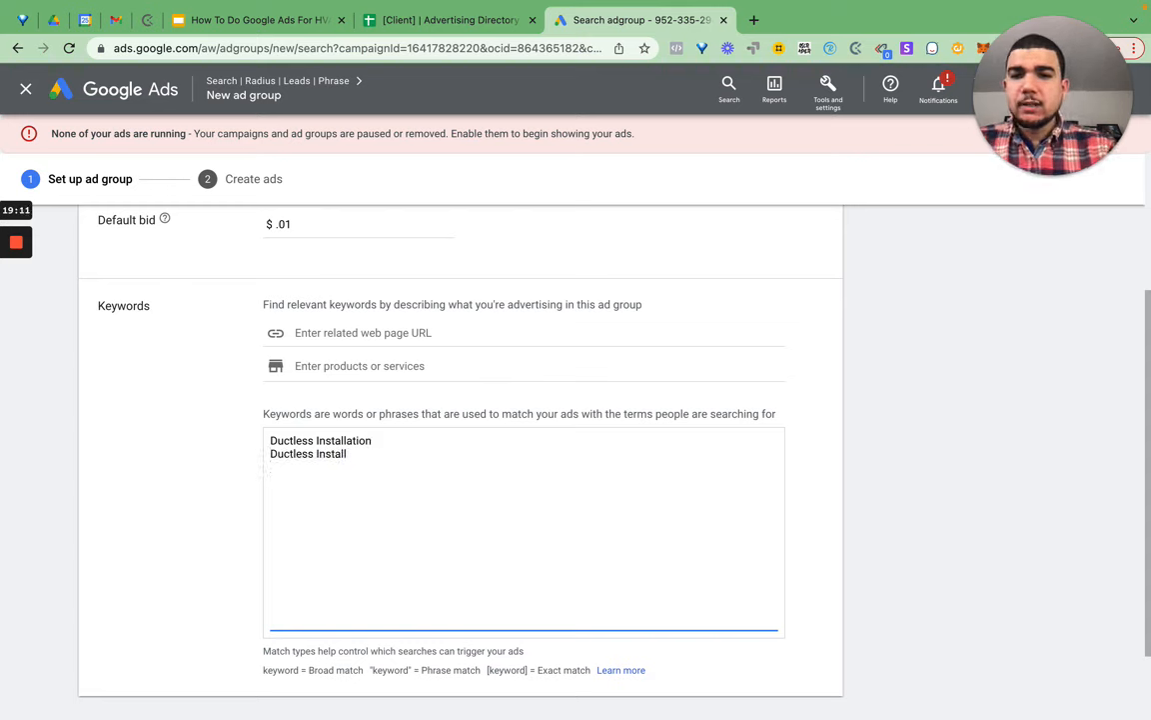
pyautogui.scroll(3, 351, 349)
pyautogui.click(386, 347)
pyautogui.press('BackSpace')
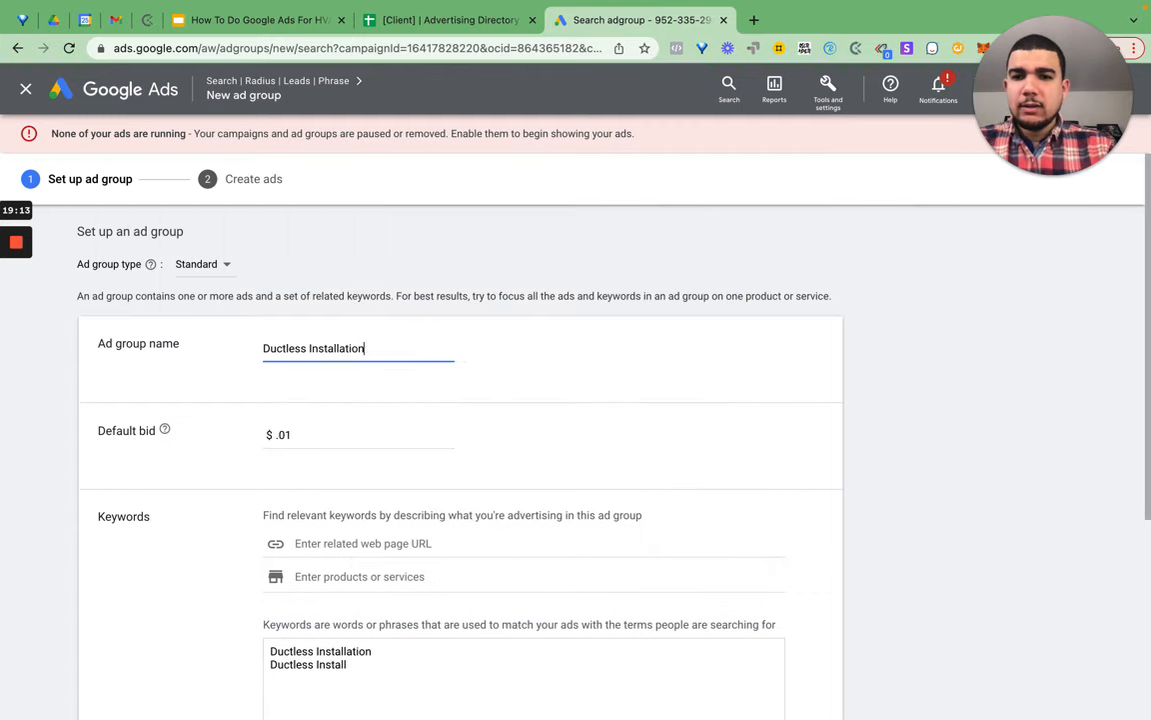
# - Add Install Ductless System as a third keyword
pyautogui.scroll(-5, 421, 509)
pyautogui.click(427, 434)
pyautogui.press('Return')
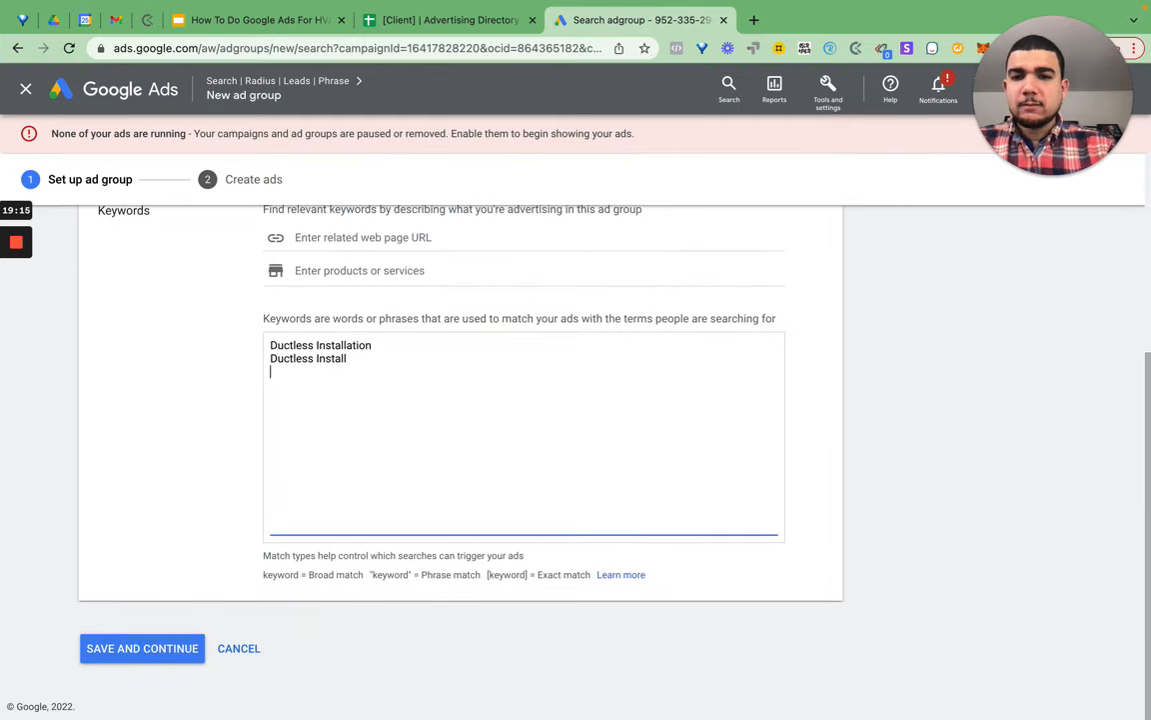
pyautogui.write('Install')
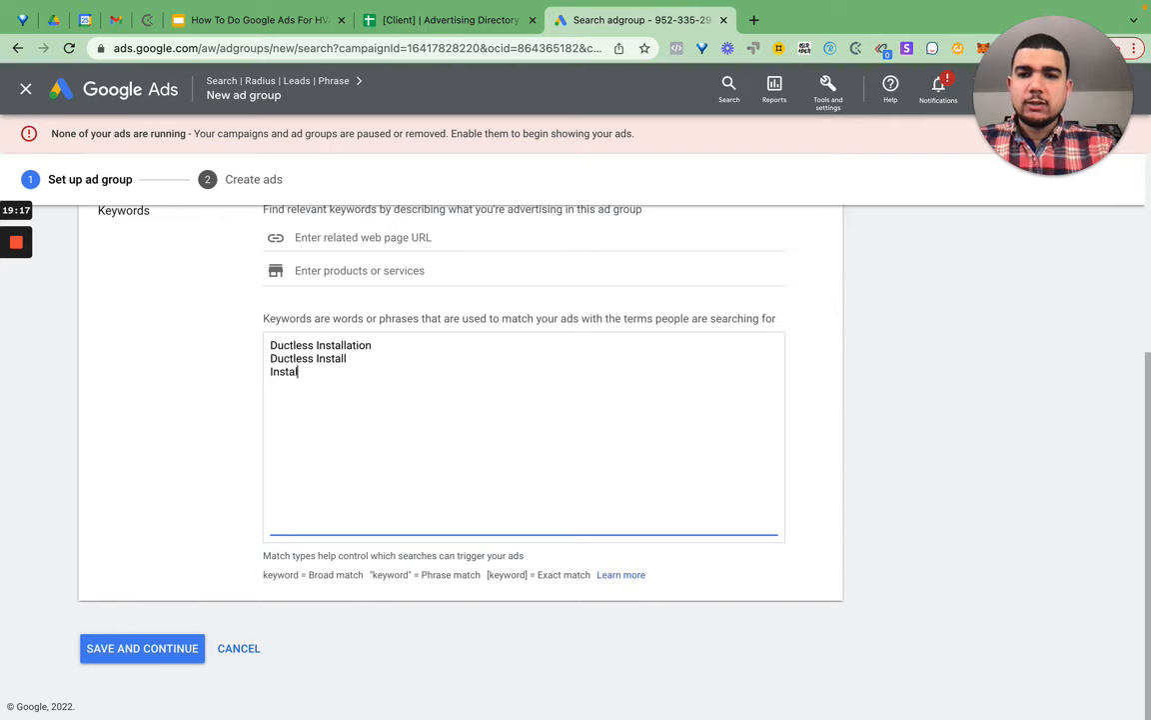
pyautogui.write(' Ductle')
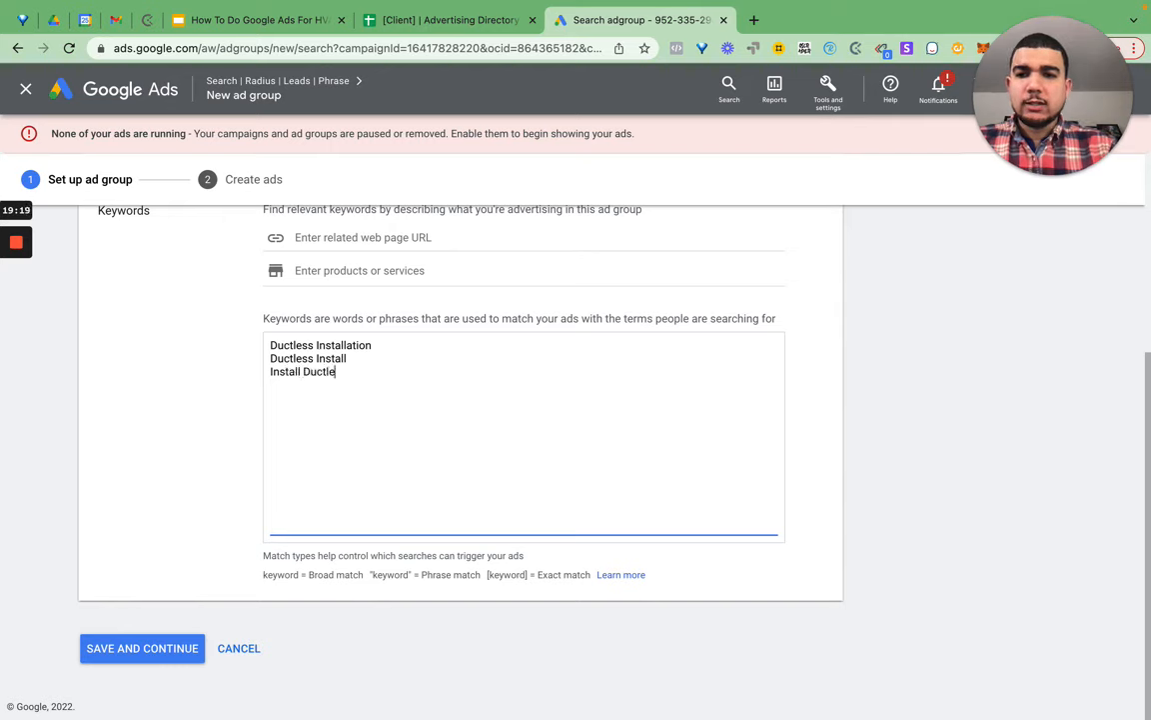
pyautogui.write('ss System')
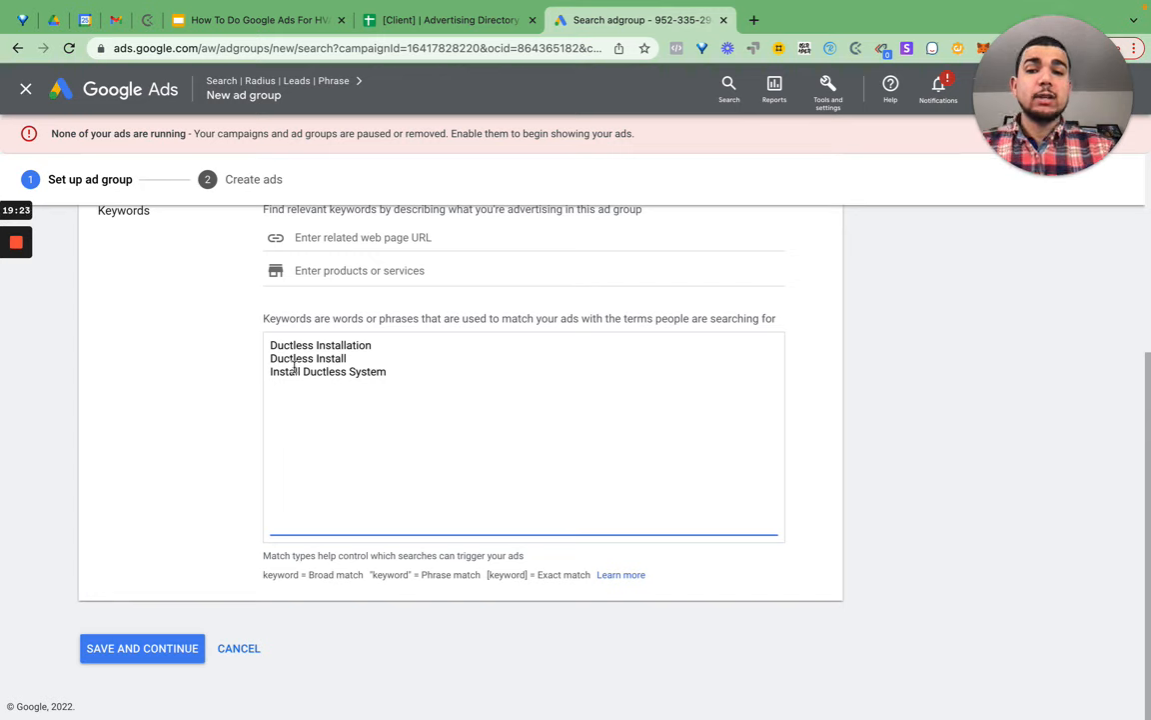
pyautogui.press('Return')
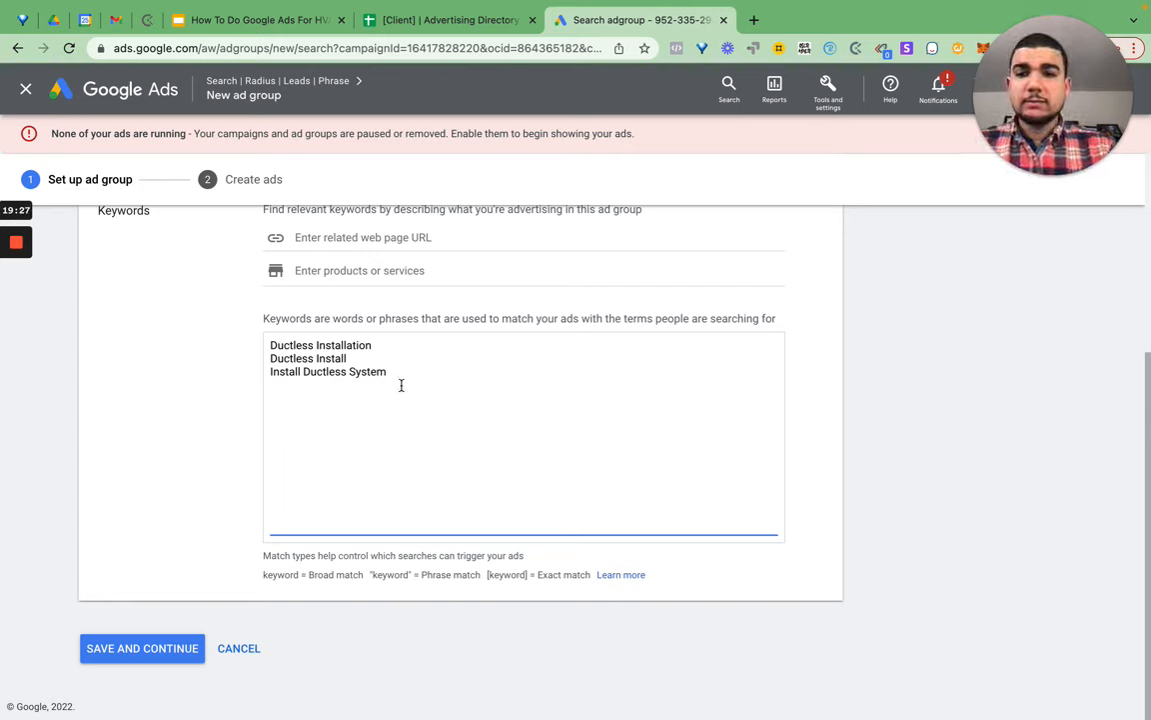
pyautogui.press('BackSpace')
# - Wrap the three keywords in quotation marks to make them phrase match
pyautogui.write('"')
pyautogui.press('super+Left')
pyautogui.write('"')
pyautogui.press('Up')
pyautogui.write('"')
pyautogui.press('super+Right')
pyautogui.write('"')
pyautogui.press('Up')
pyautogui.press('super+Right')
# - Add "Ductless System Install" as a fourth phrase-match keyword, correcting the typo
pyautogui.write('"')
pyautogui.press('super+Left')
pyautogui.write('"')
pyautogui.click(502, 458)
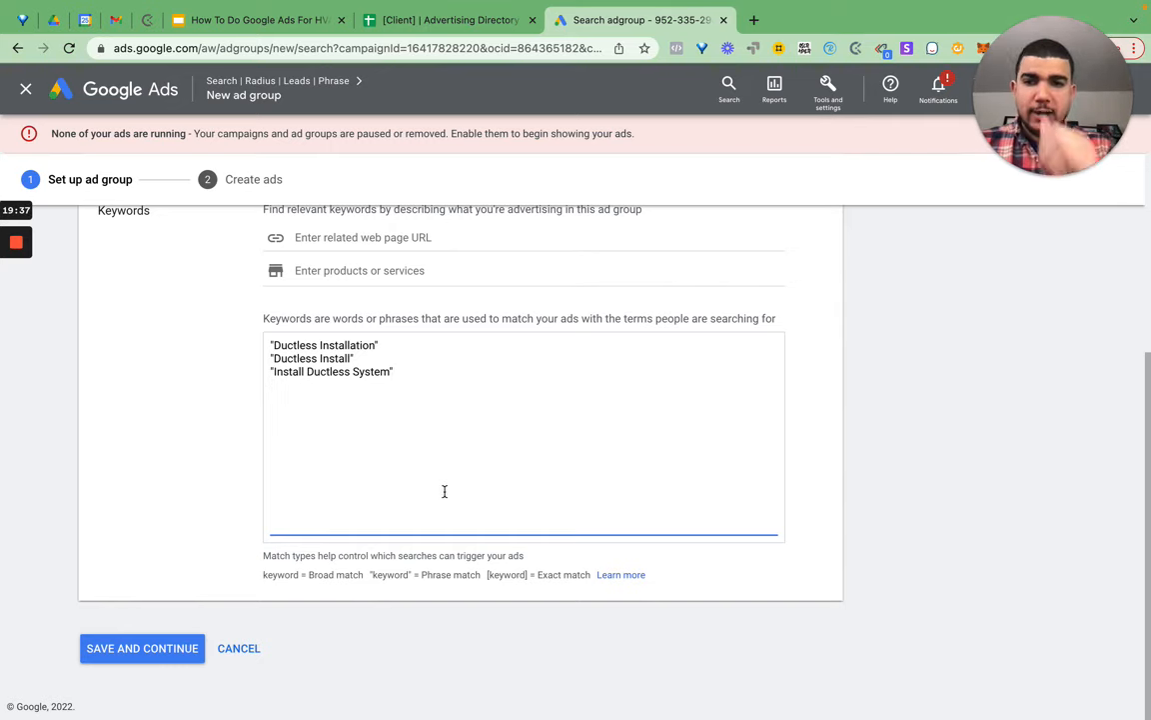
pyautogui.press('Return')
pyautogui.write('Duc')
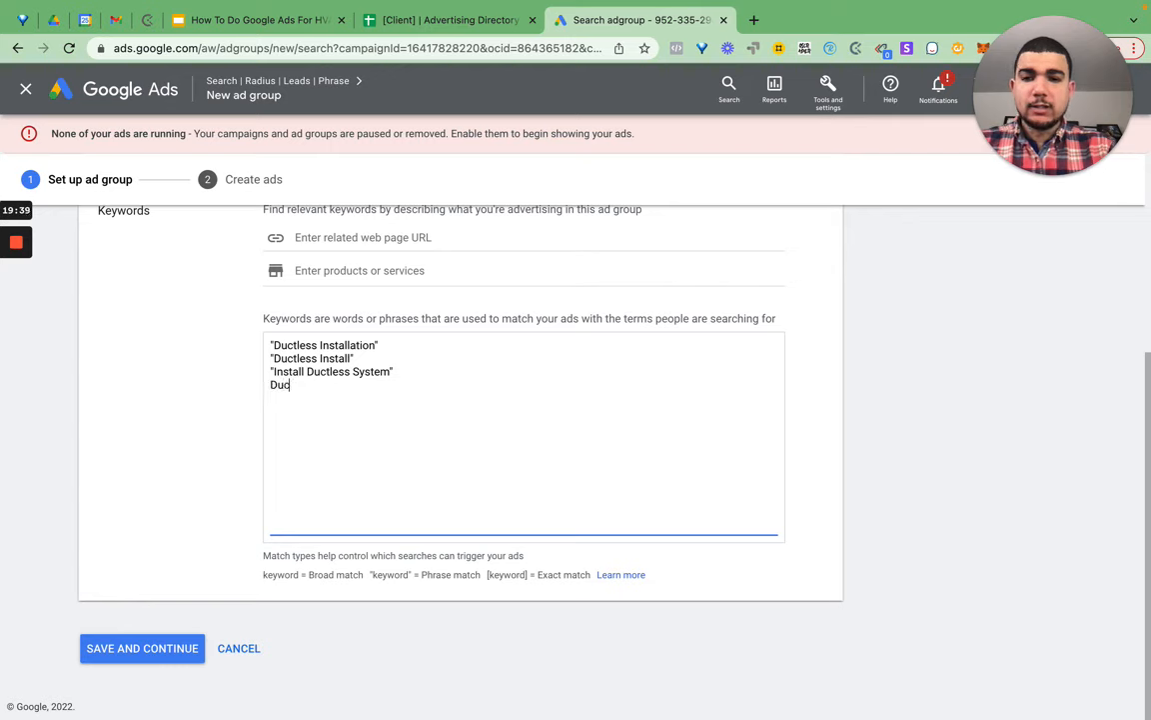
pyautogui.write('tless System Isntal')
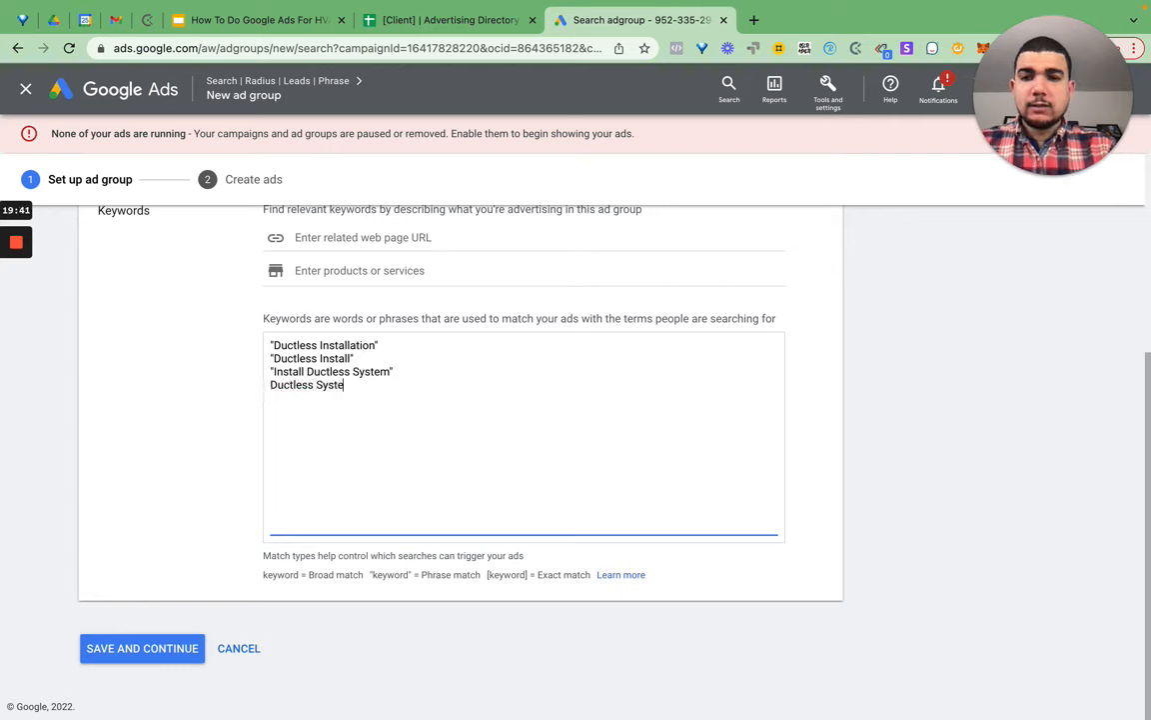
pyautogui.press('BackSpace')
pyautogui.press('BackSpace')
pyautogui.press('BackSpace')
pyautogui.press('BackSpace')
pyautogui.press('BackSpace')
pyautogui.write('nstall"')
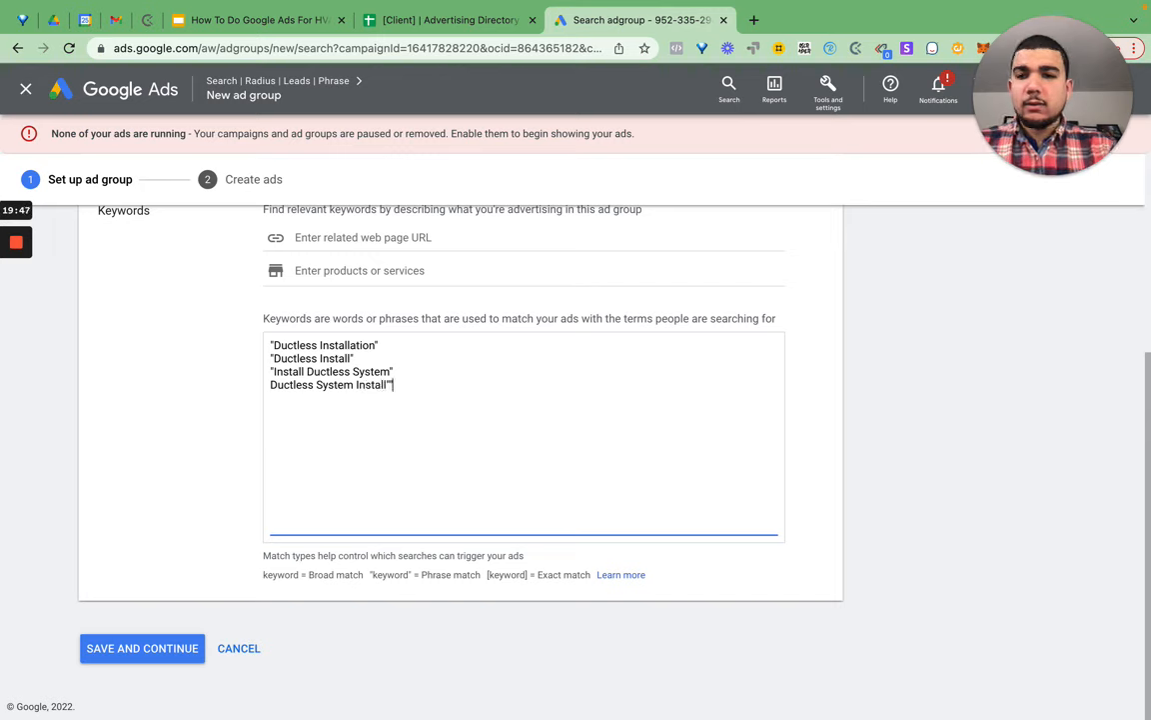
pyautogui.press('super+Left')
pyautogui.write('"')
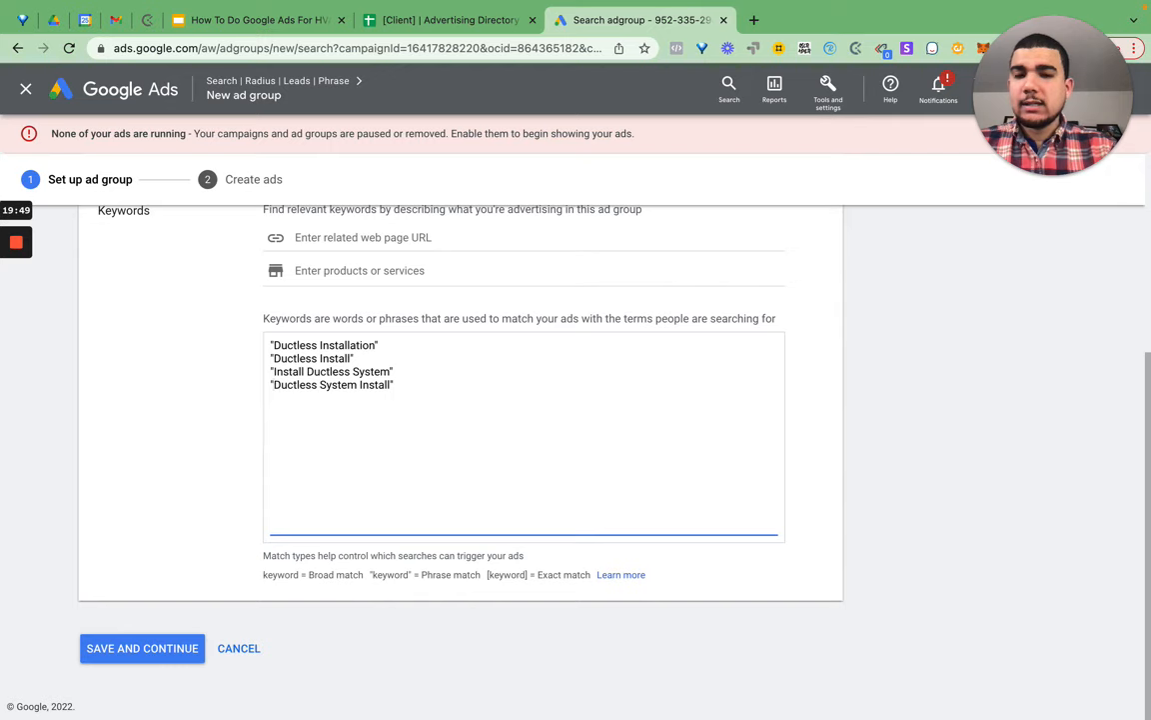
# - Highlight keyword lines and individual words to explain match types
pyautogui.hotkey('shift', 'alt', 'Right')
pyautogui.hotkey('shift', 'alt', 'Right')
pyautogui.hotkey('shift', 'alt', 'Right')
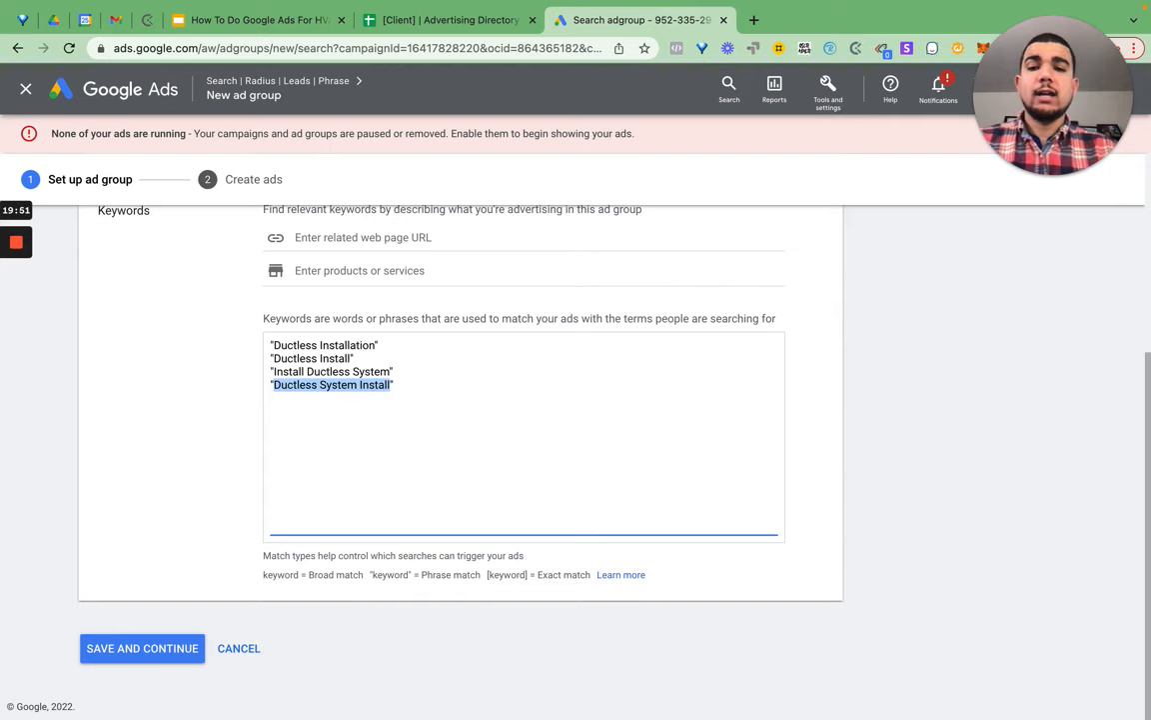
pyautogui.click(452, 376)
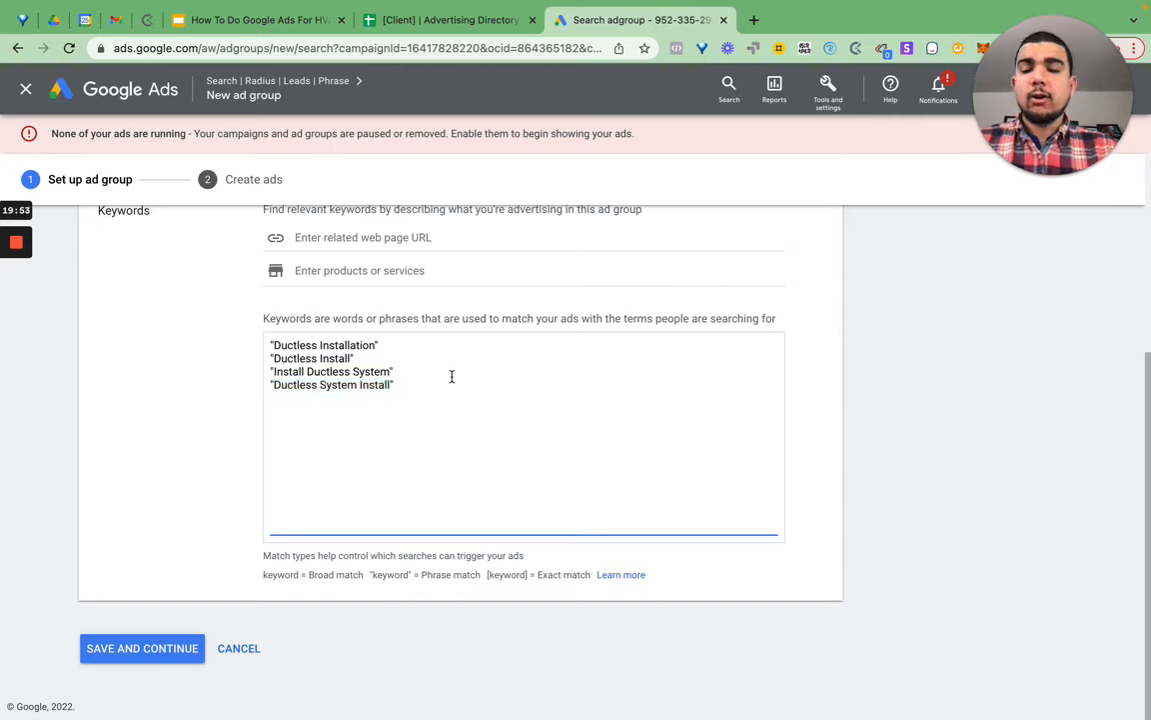
pyautogui.tripleClick(380, 386)
pyautogui.doubleClick(377, 372)
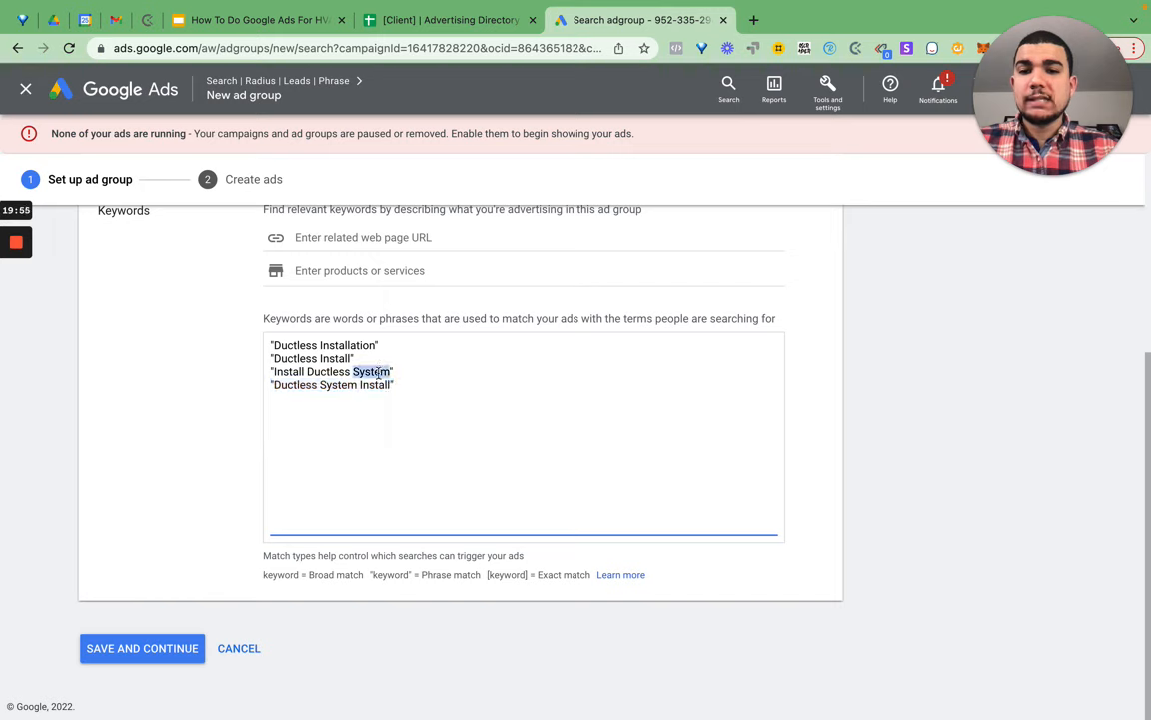
pyautogui.tripleClick(378, 372)
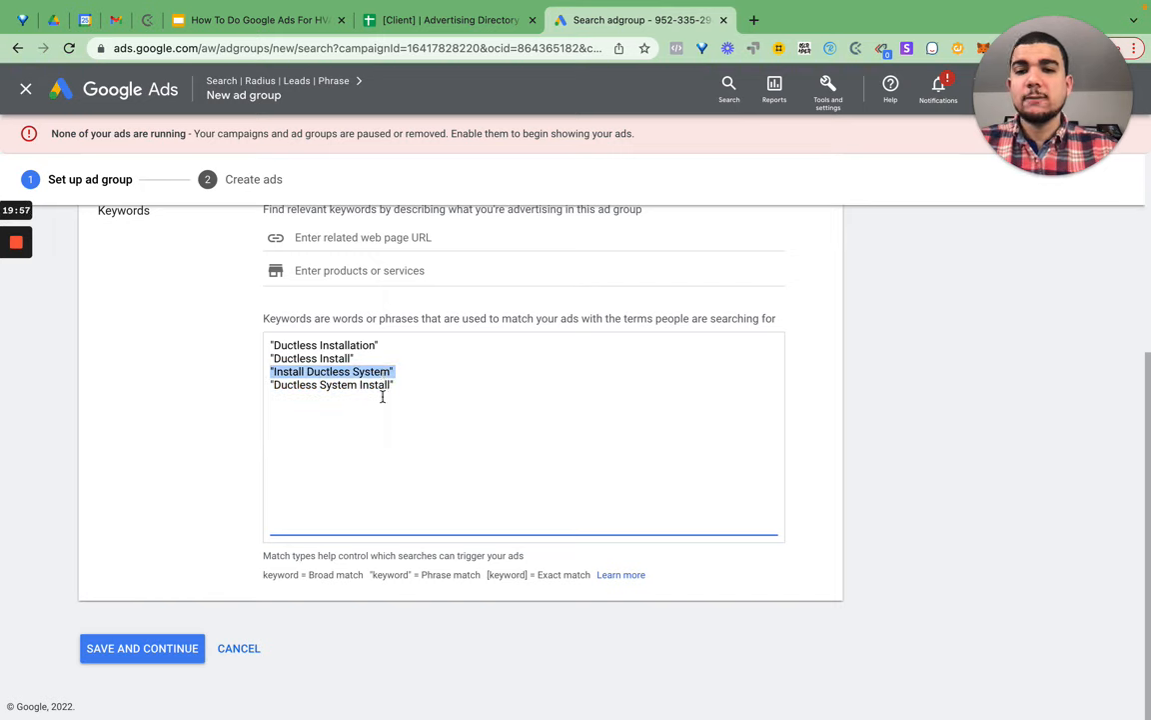
pyautogui.tripleClick(337, 358)
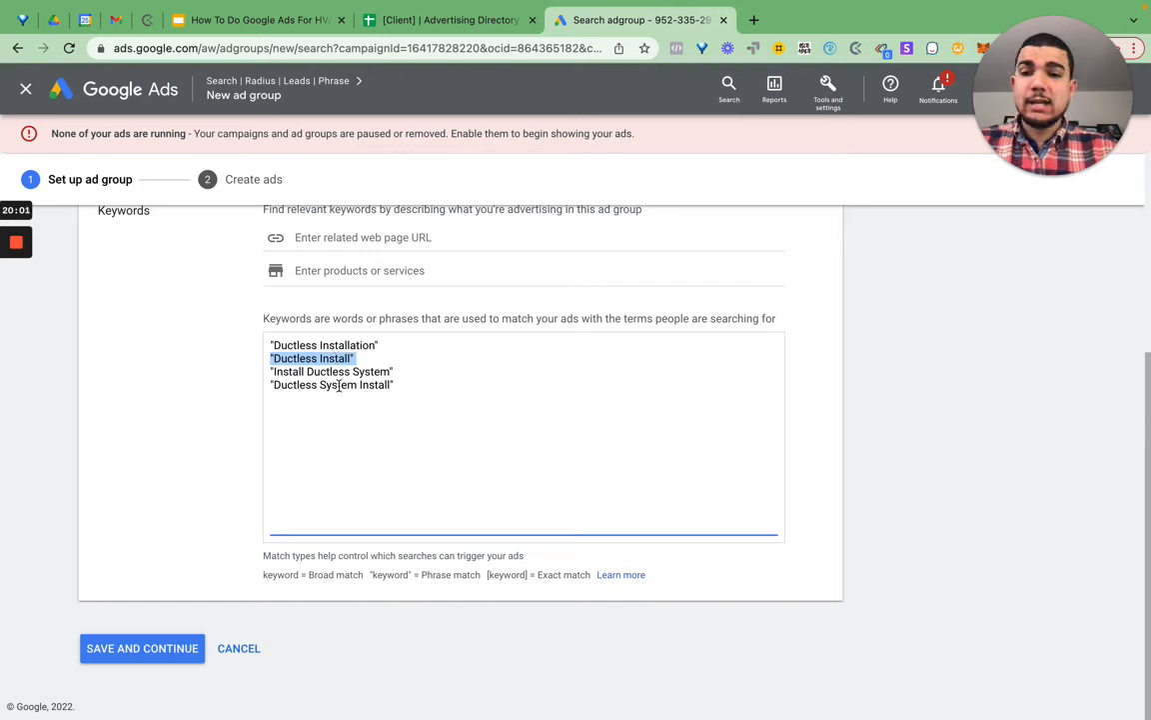
pyautogui.doubleClick(337, 385)
pyautogui.tripleClick(339, 383)
pyautogui.doubleClick(335, 372)
pyautogui.click(419, 383)
pyautogui.write('+duct')
pyautogui.write('less')
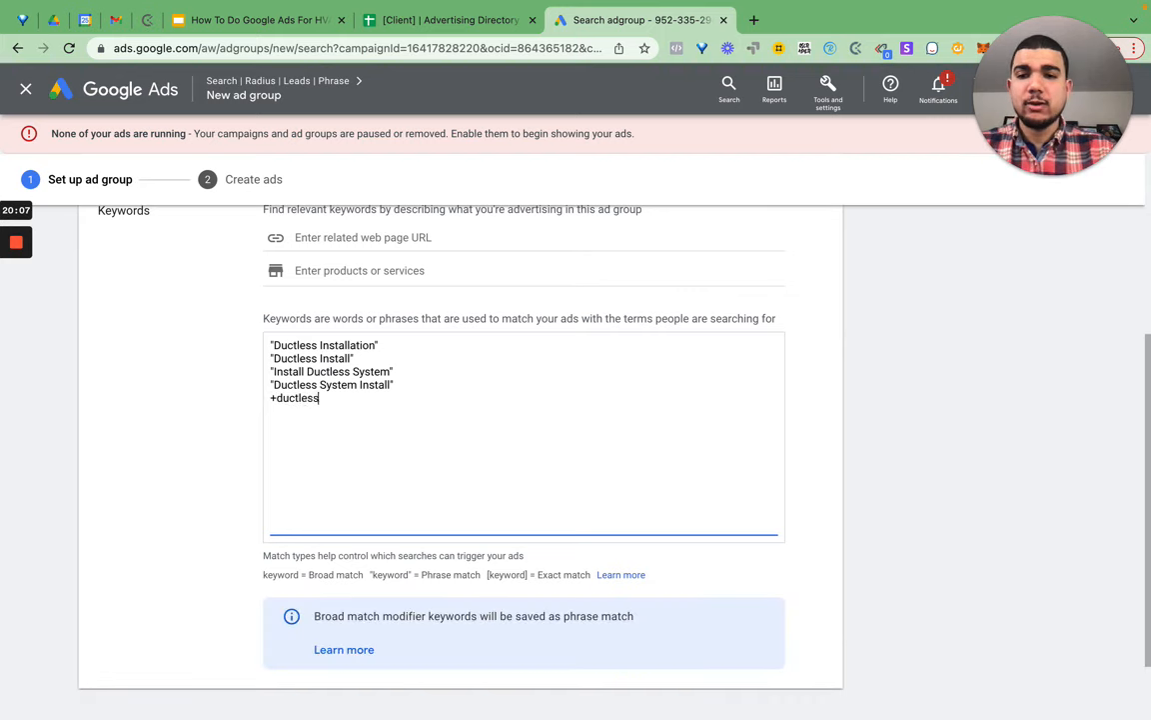
pyautogui.write(' +install')
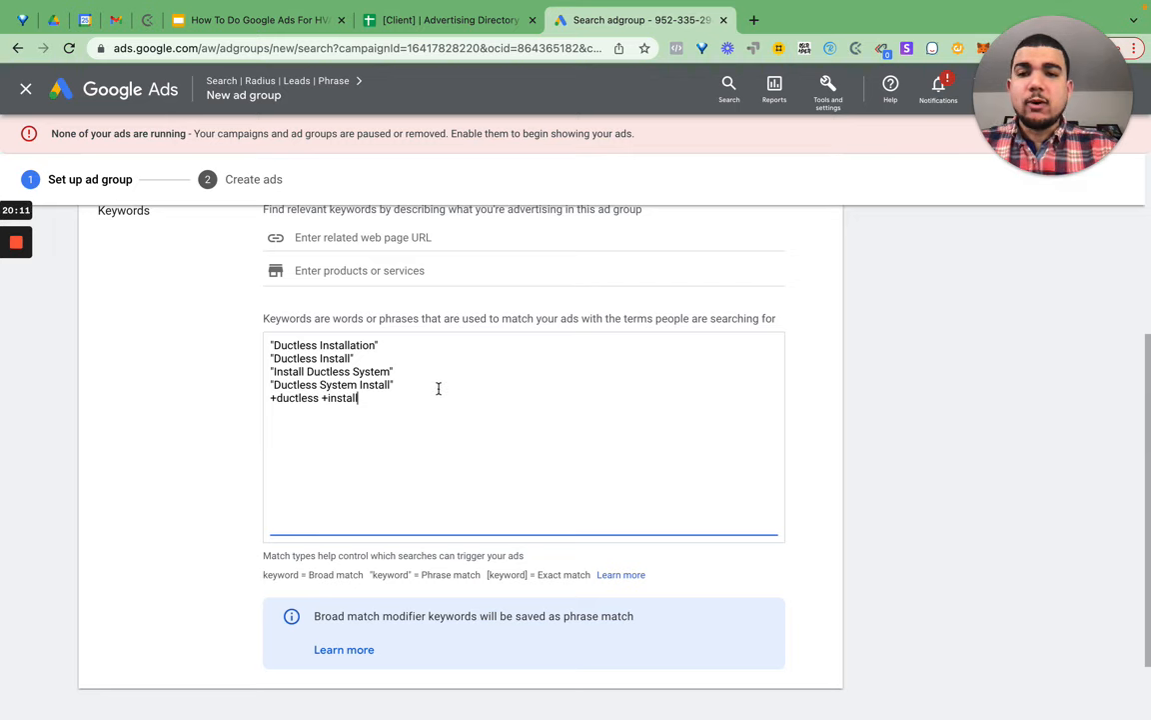
pyautogui.hotkey('ctrl', 'a')
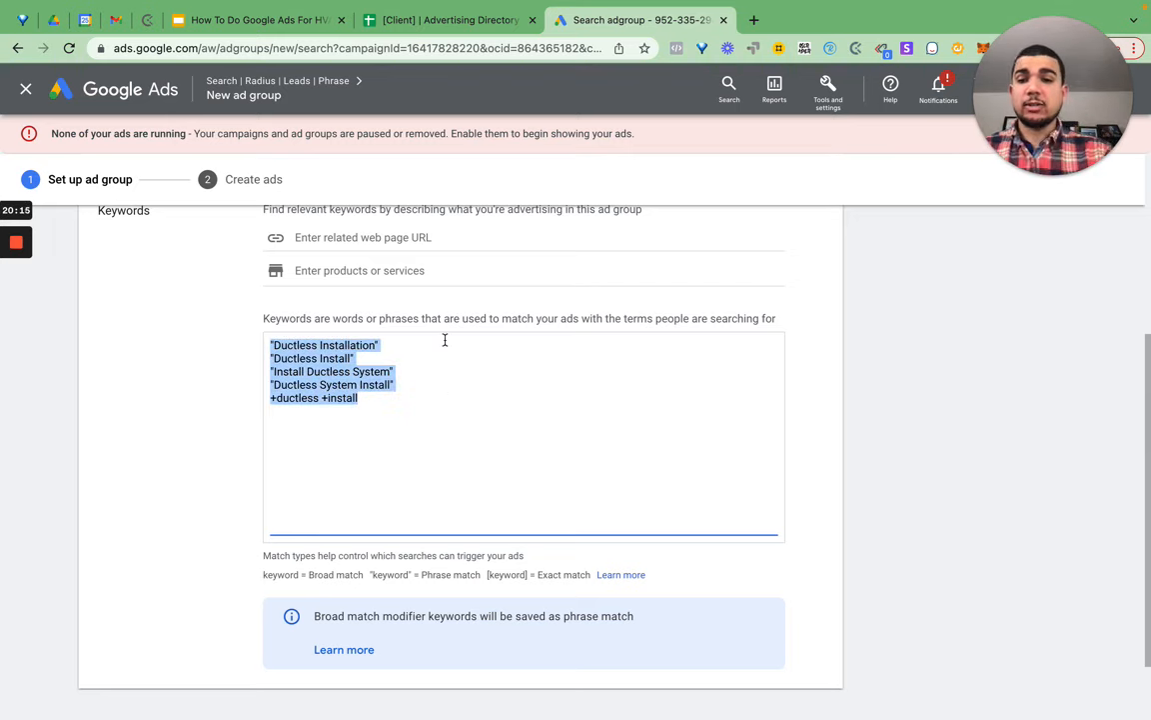
pyautogui.click(408, 416)
pyautogui.press('BackSpace')
pyautogui.press('BackSpace')
pyautogui.press('BackSpace')
pyautogui.press('BackSpace')
pyautogui.press('BackSpace')
pyautogui.press('BackSpace')
pyautogui.press('BackSpace')
pyautogui.press('BackSpace')
pyautogui.press('BackSpace')
pyautogui.press('BackSpace')
pyautogui.press('BackSpace')
pyautogui.press('BackSpace')
pyautogui.press('BackSpace')
pyautogui.press('BackSpace')
pyautogui.press('BackSpace')
pyautogui.press('BackSpace')
pyautogui.press('BackSpace')
pyautogui.press('BackSpace')
pyautogui.press('BackSpace')
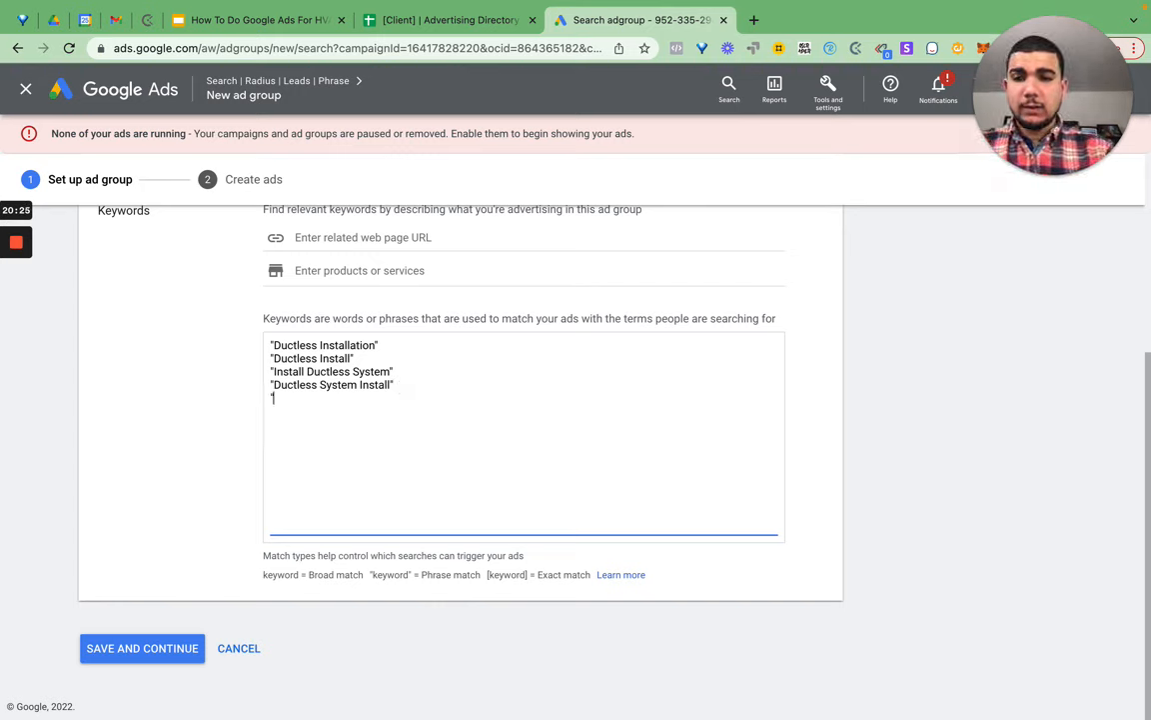
# - Add "Ductless Mini Split Install" as the fifth phrase keyword, fixing the misspelling
pyautogui.write('ductle')
pyautogui.press('BackSpace')
pyautogui.press('BackSpace')
pyautogui.press('BackSpace')
pyautogui.press('BackSpace')
pyautogui.press('BackSpace')
pyautogui.press('BackSpace')
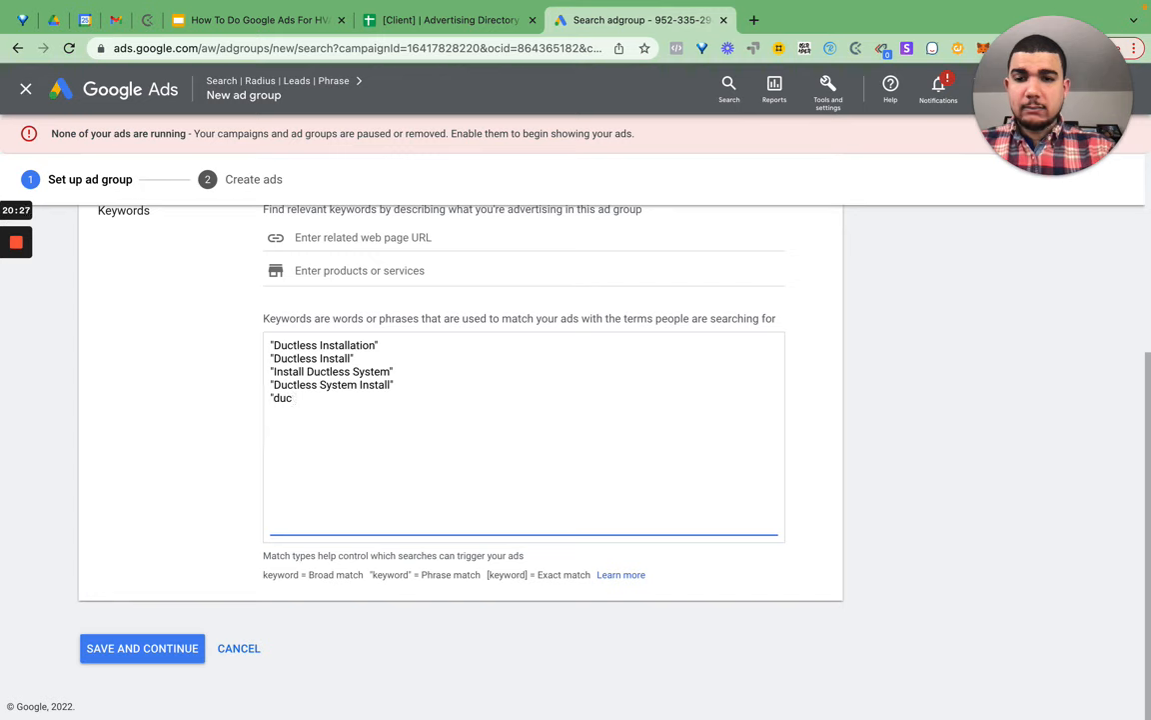
pyautogui.write('Ductless ')
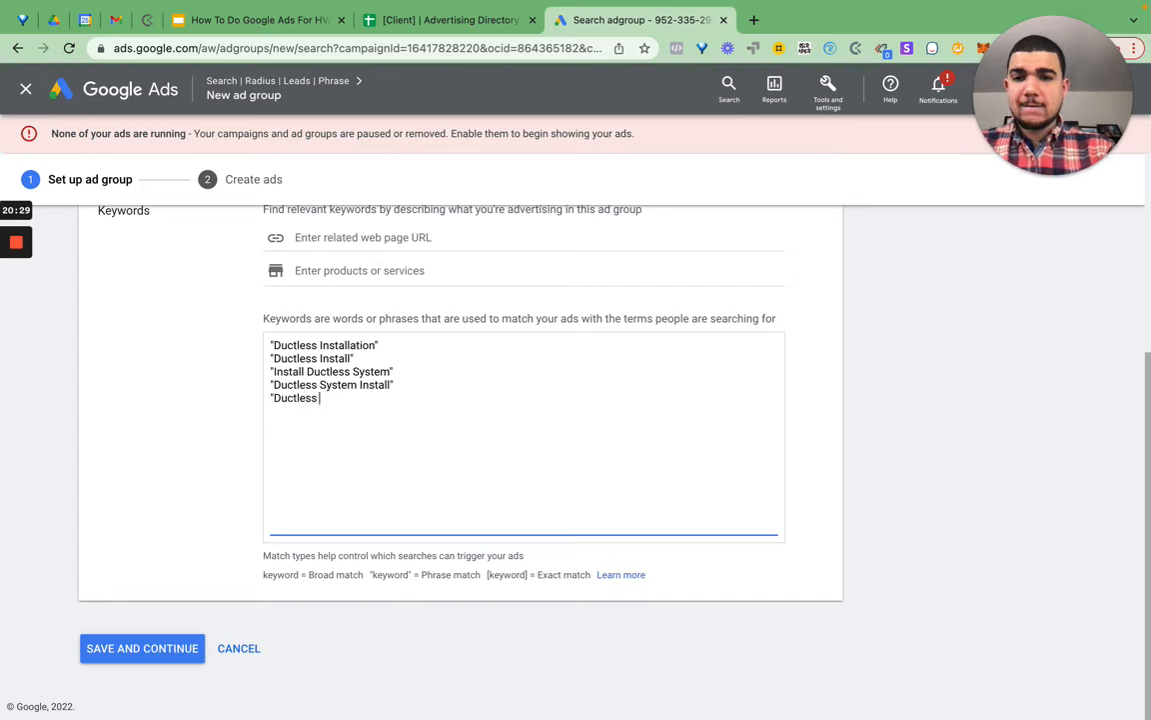
pyautogui.write('Mini Splt ')
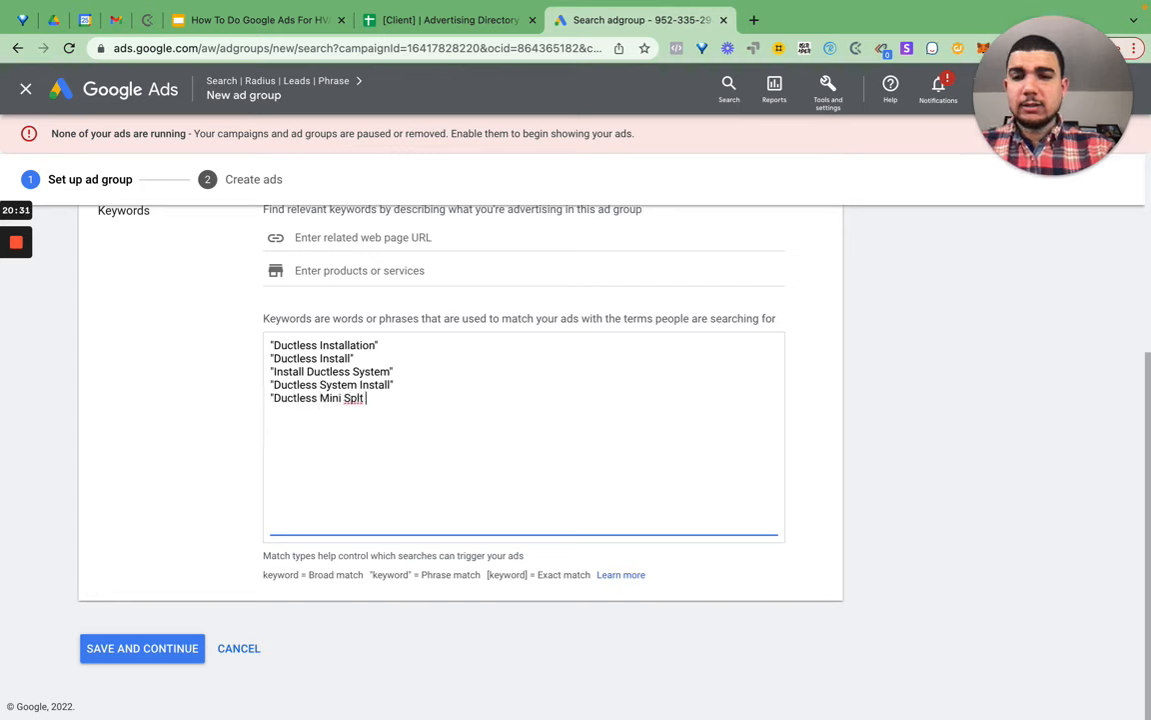
pyautogui.write('Install"')
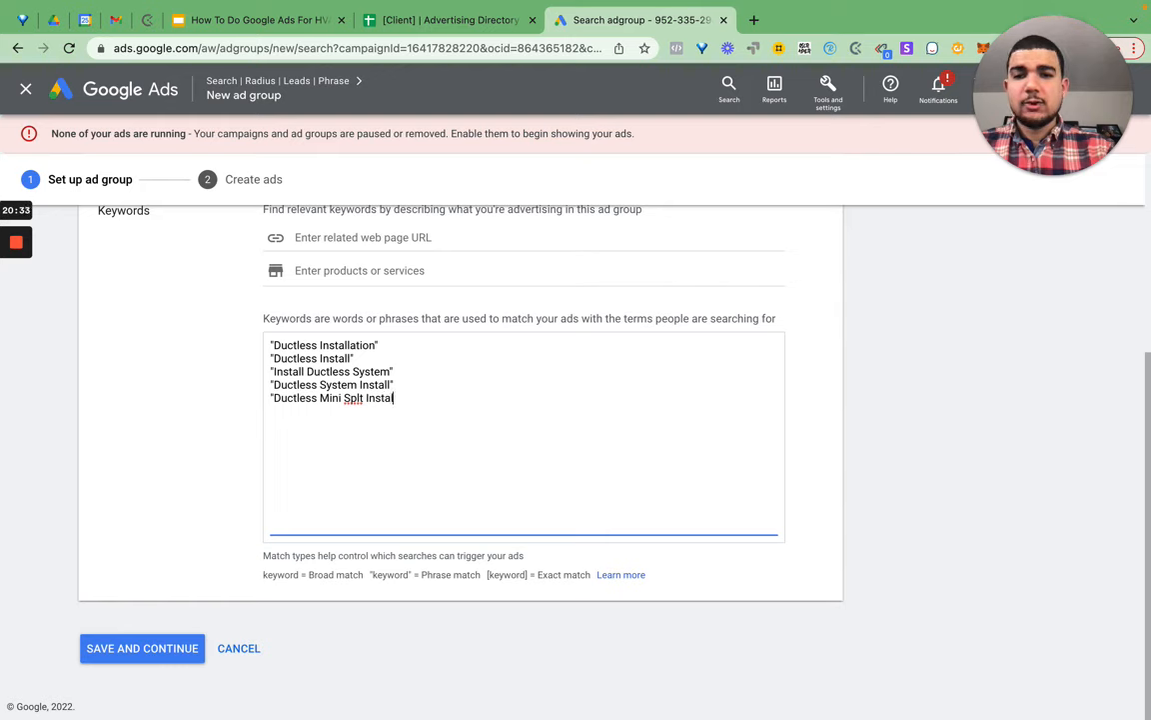
pyautogui.click(361, 397)
pyautogui.write('i')
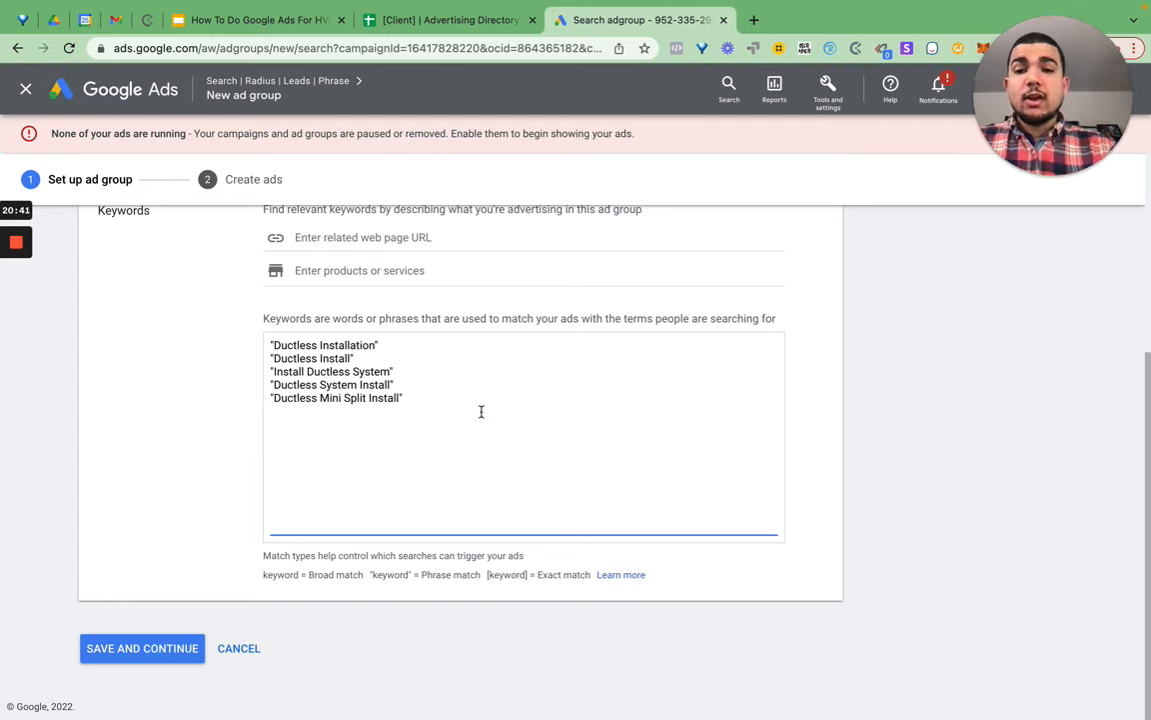
# - Review the five keywords, then save the ad group and continue to ad creation
pyautogui.moveTo(488, 411); pyautogui.dragTo(253, 333)
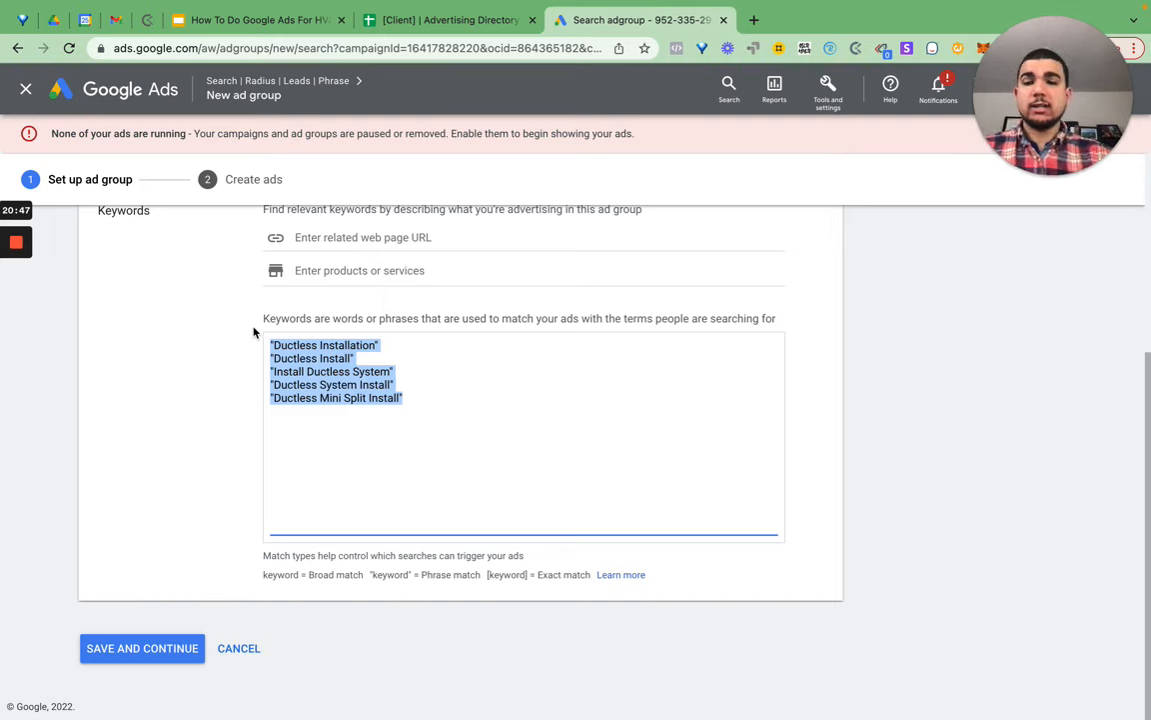
pyautogui.scroll(5, 377, 353)
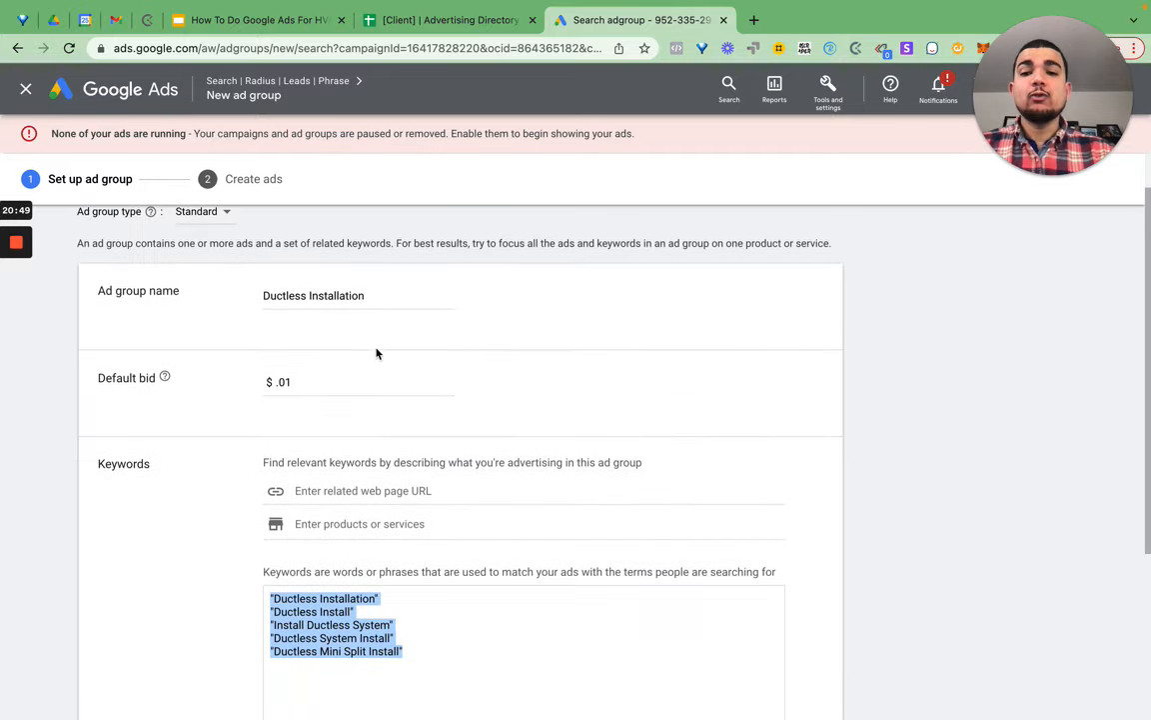
pyautogui.scroll(-5, 377, 352)
pyautogui.click(301, 480)
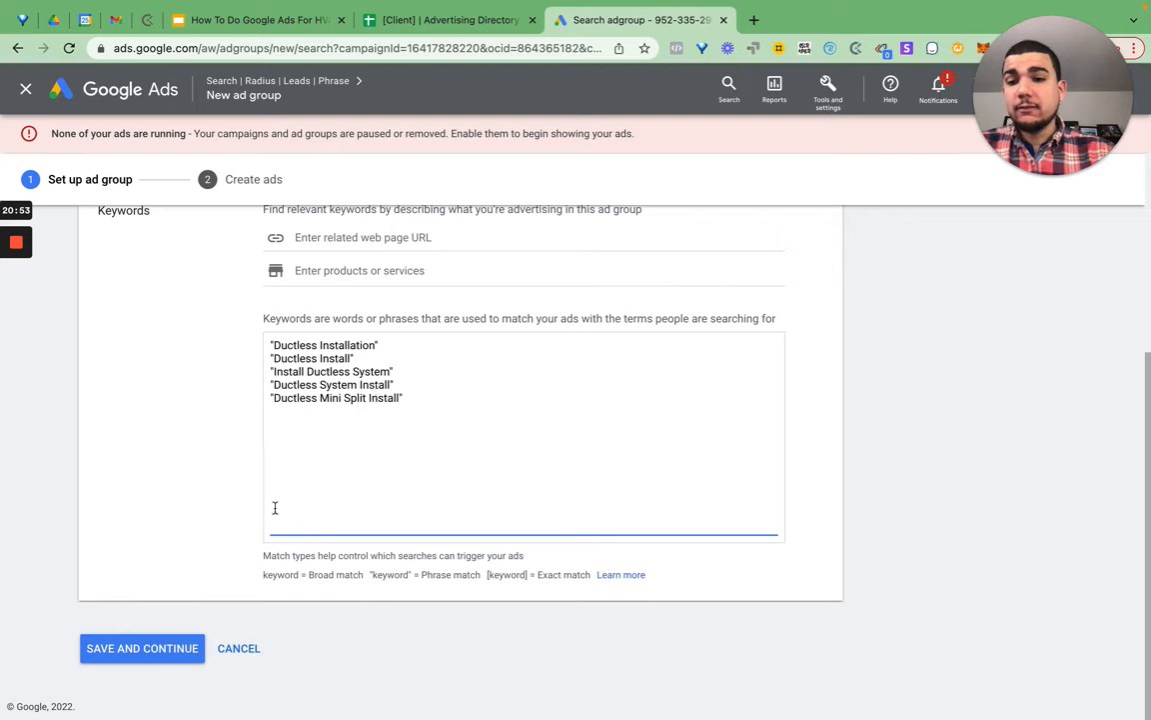
pyautogui.click(173, 651)
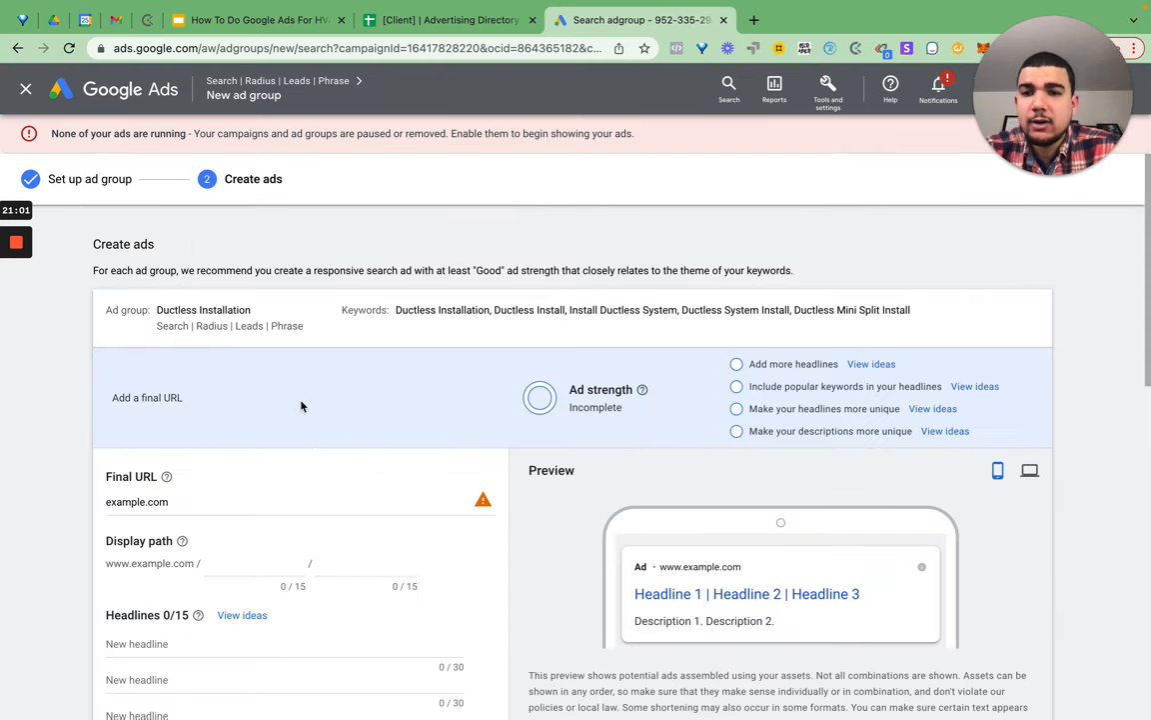
pyautogui.scroll(-5, 302, 405)
pyautogui.scroll(3, 302, 405)
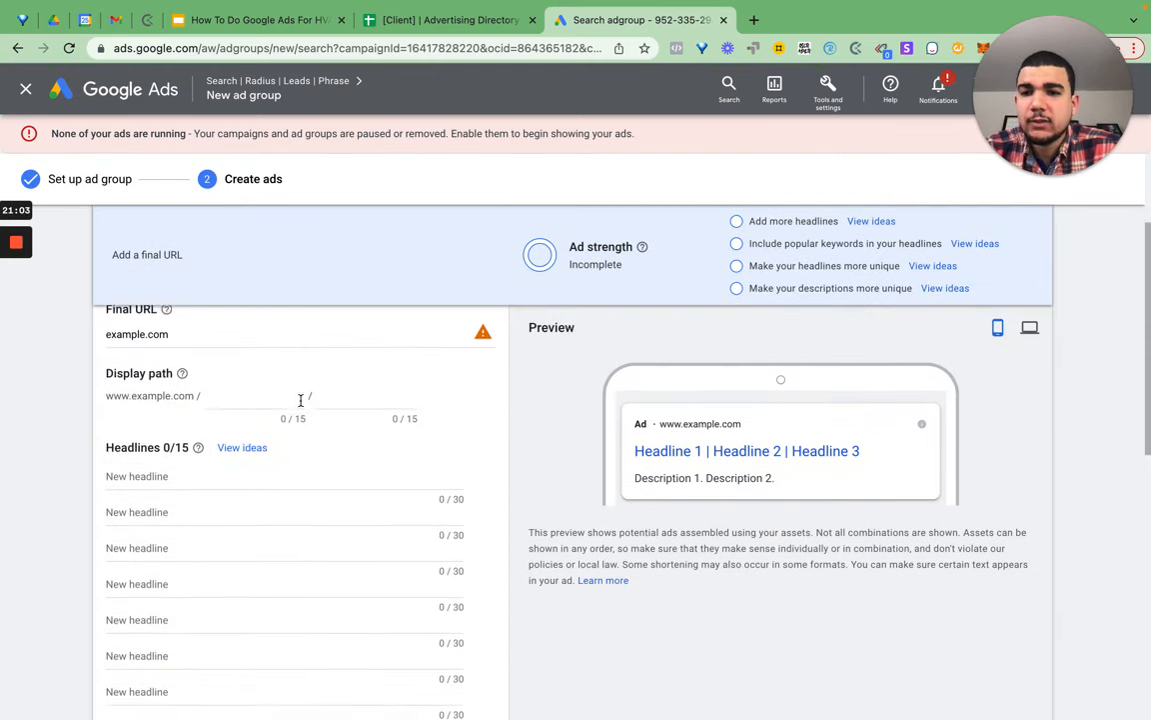
pyautogui.scroll(-10, 293, 617)
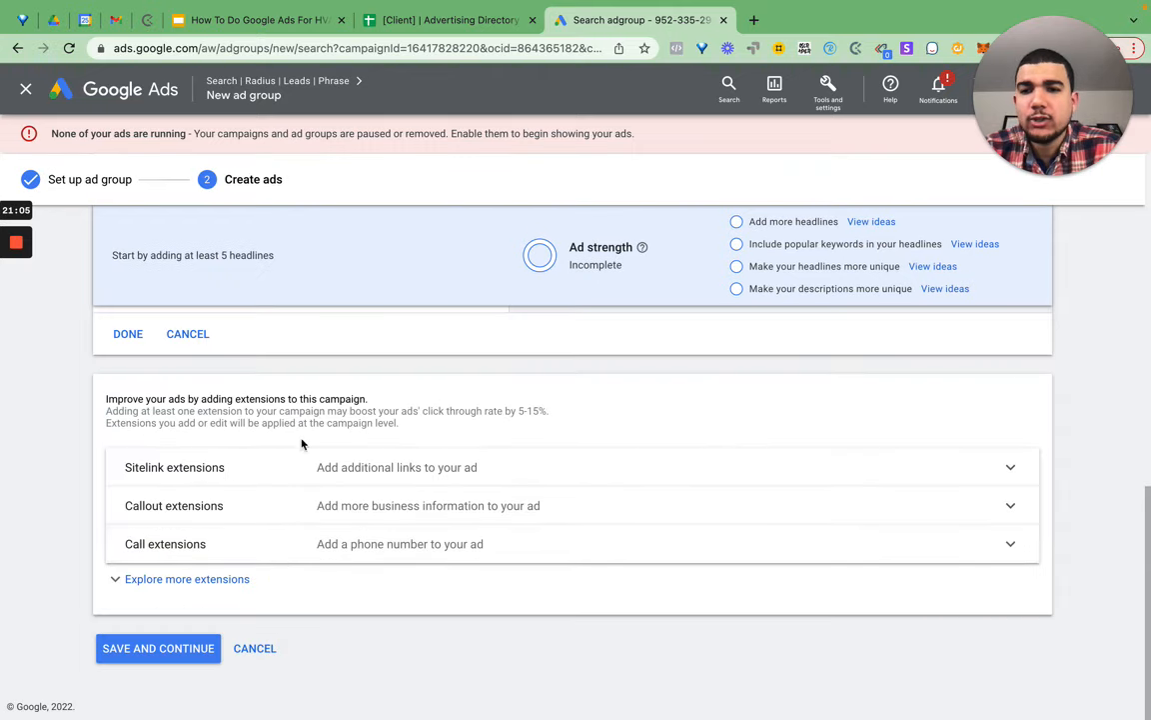
pyautogui.scroll(10, 303, 450)
pyautogui.scroll(1, 306, 468)
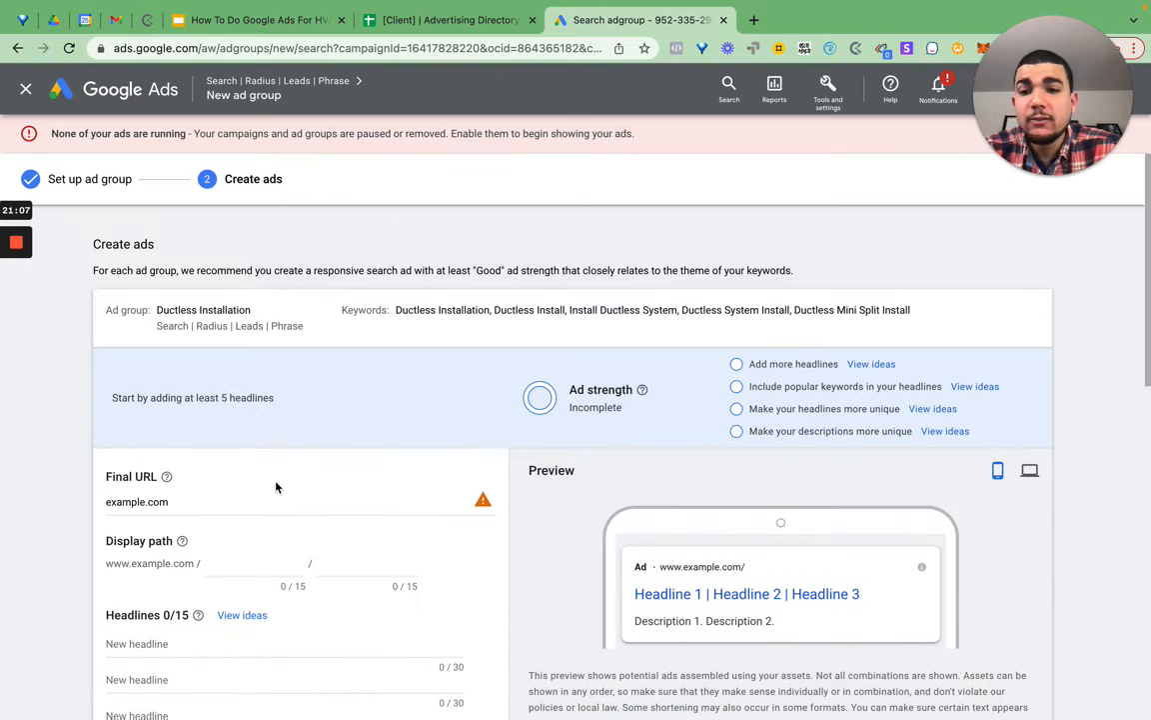
pyautogui.scroll(-5, 297, 555)
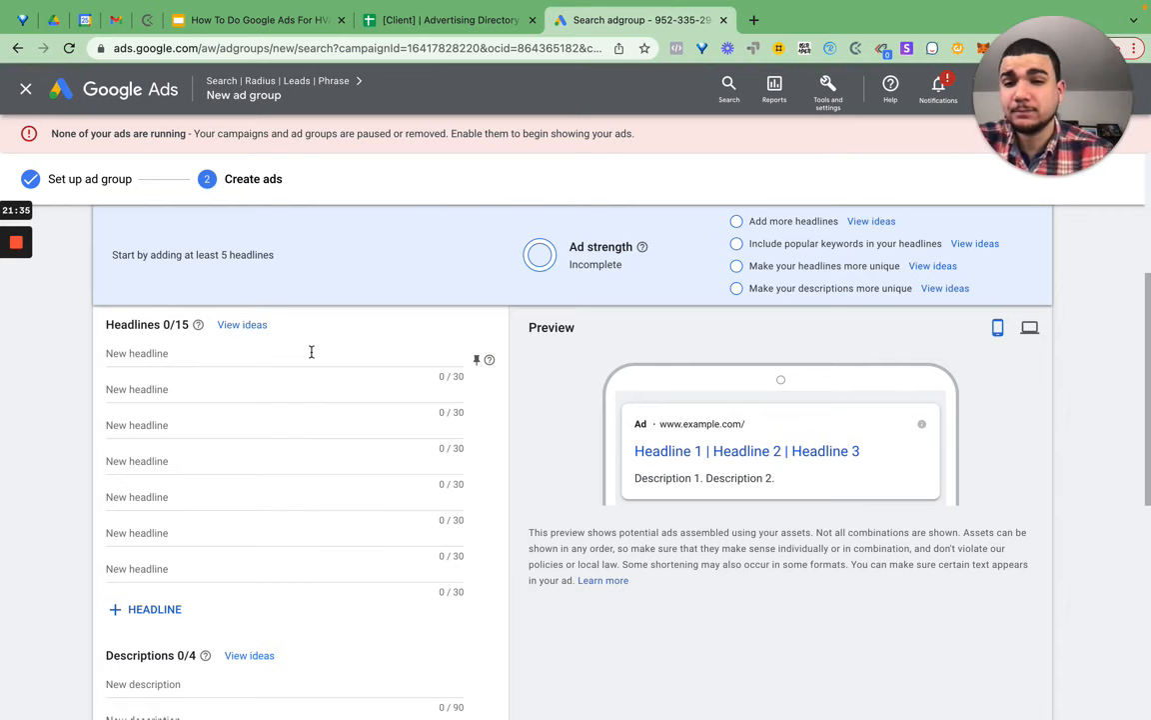
# - Enter 'Ductless Install Near You' as the ad's first headline
pyautogui.click(310, 352)
pyautogui.write('Ductless Install near')
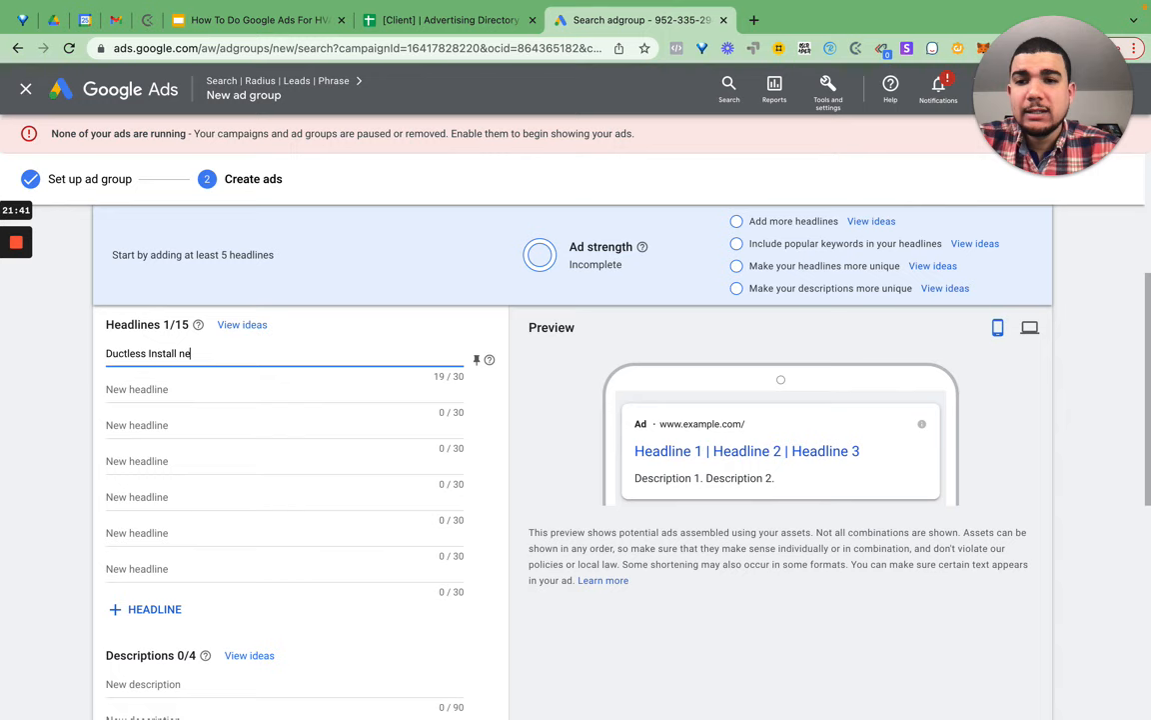
pyautogui.press('BackSpace')
pyautogui.press('BackSpace')
pyautogui.press('BackSpace')
pyautogui.press('BackSpace')
pyautogui.write('N')
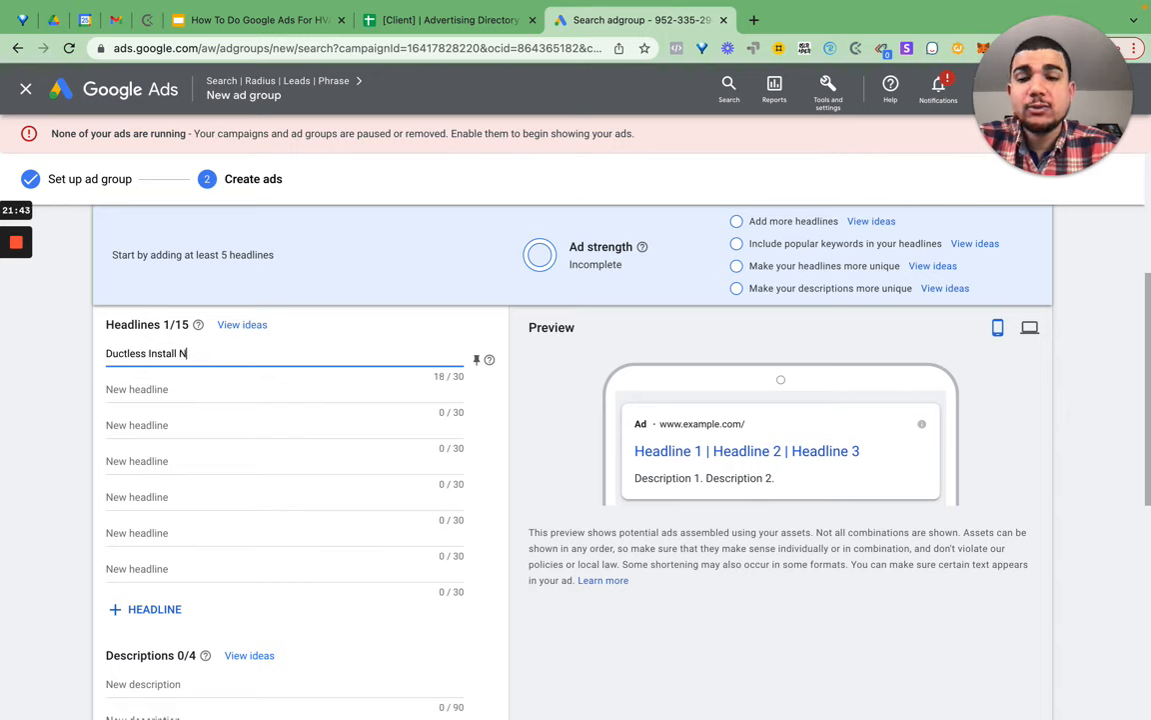
pyautogui.write('ear You')
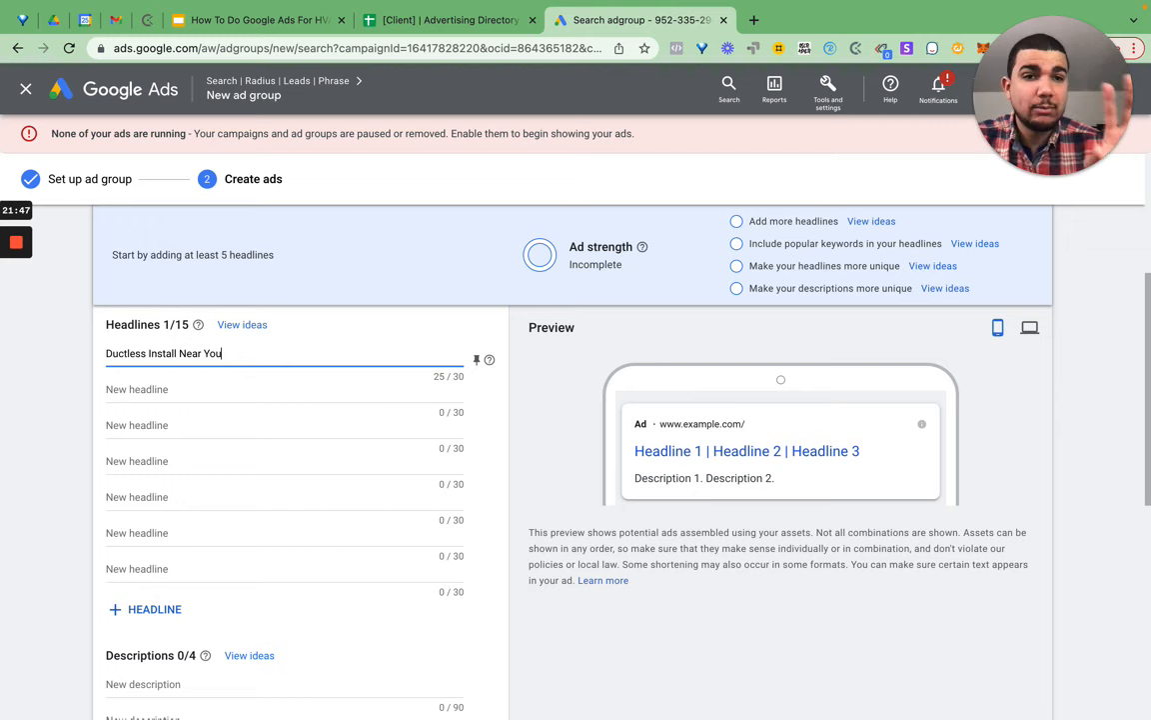
# - Enter 'Get Your Ductless Installed' as the second headline
pyautogui.click(195, 392)
pyautogui.write('Get Your Ductles')
pyautogui.press('BackSpace')
pyautogui.press('BackSpace')
pyautogui.press('BackSpace')
pyautogui.write('less Installed')
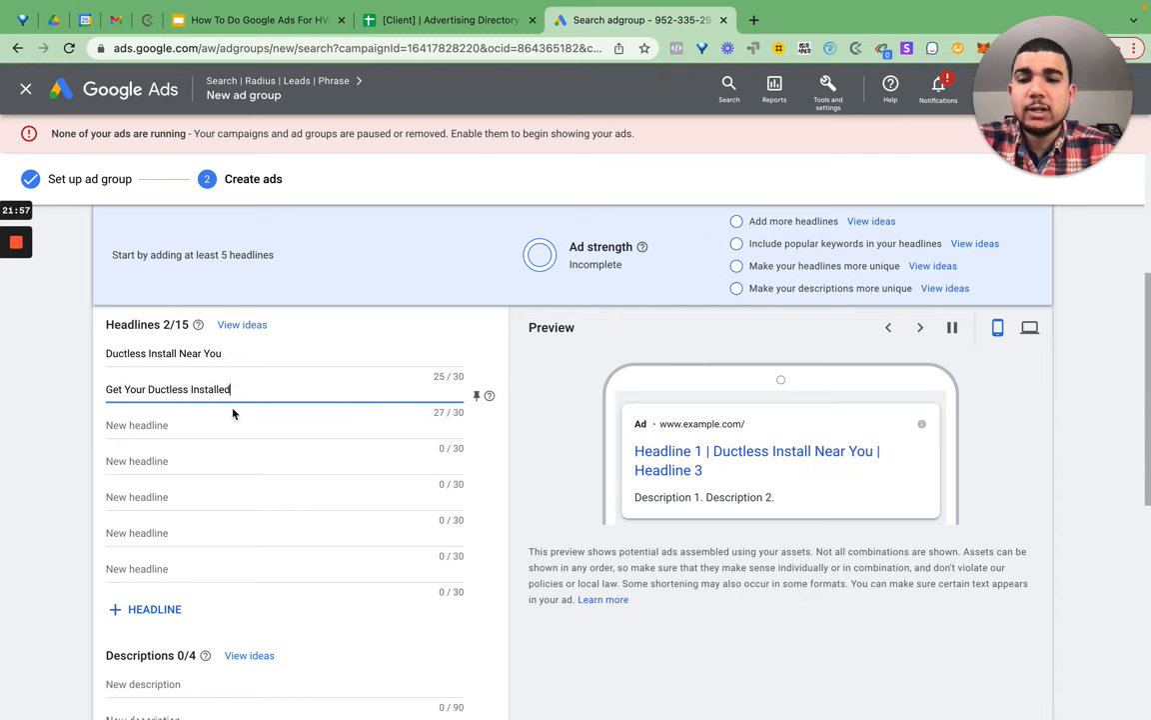
pyautogui.scroll(3, 233, 413)
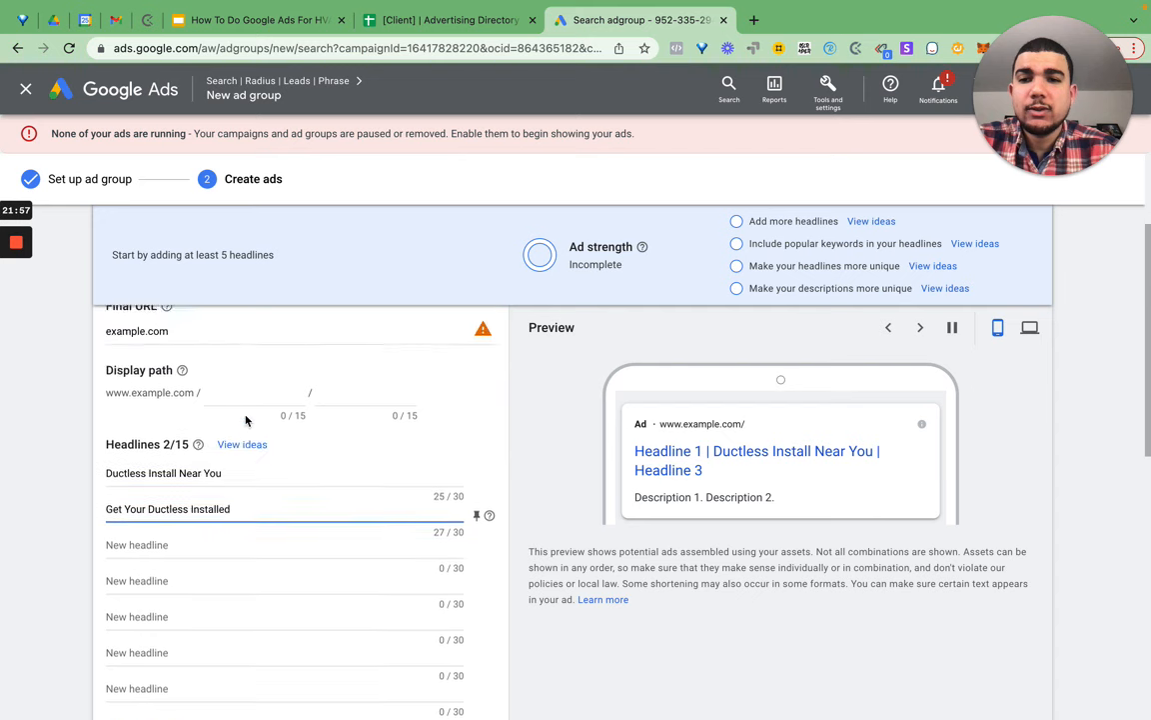
pyautogui.scroll(-1, 255, 597)
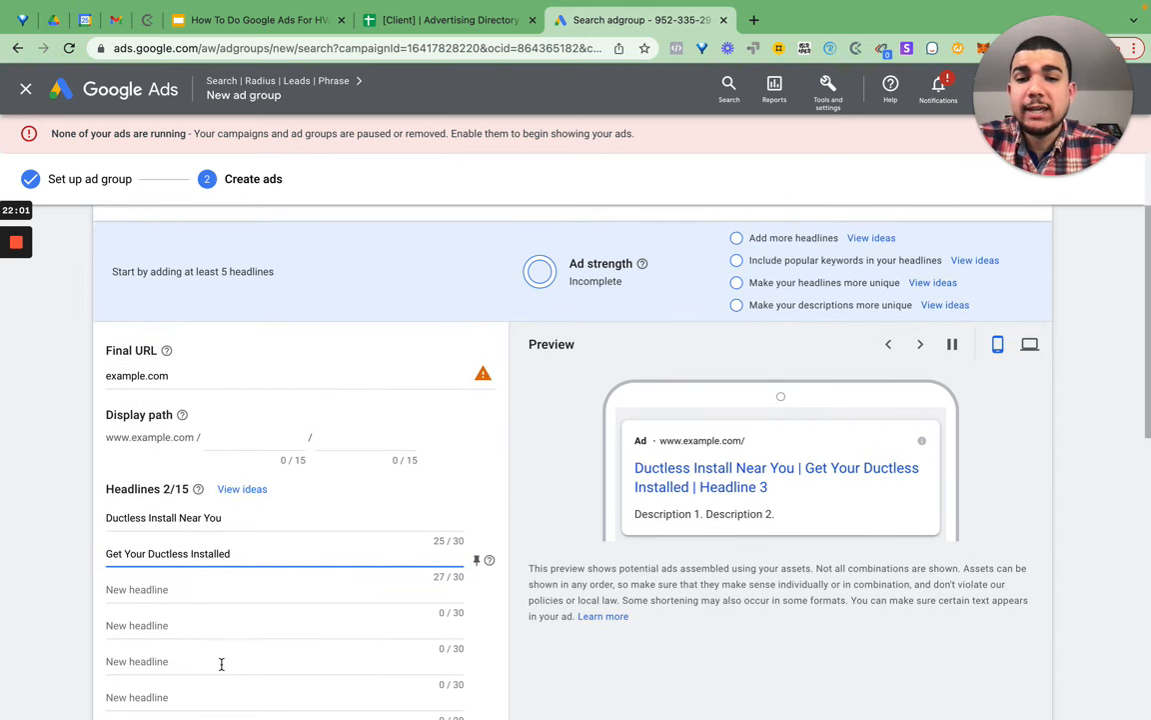
pyautogui.click(216, 590)
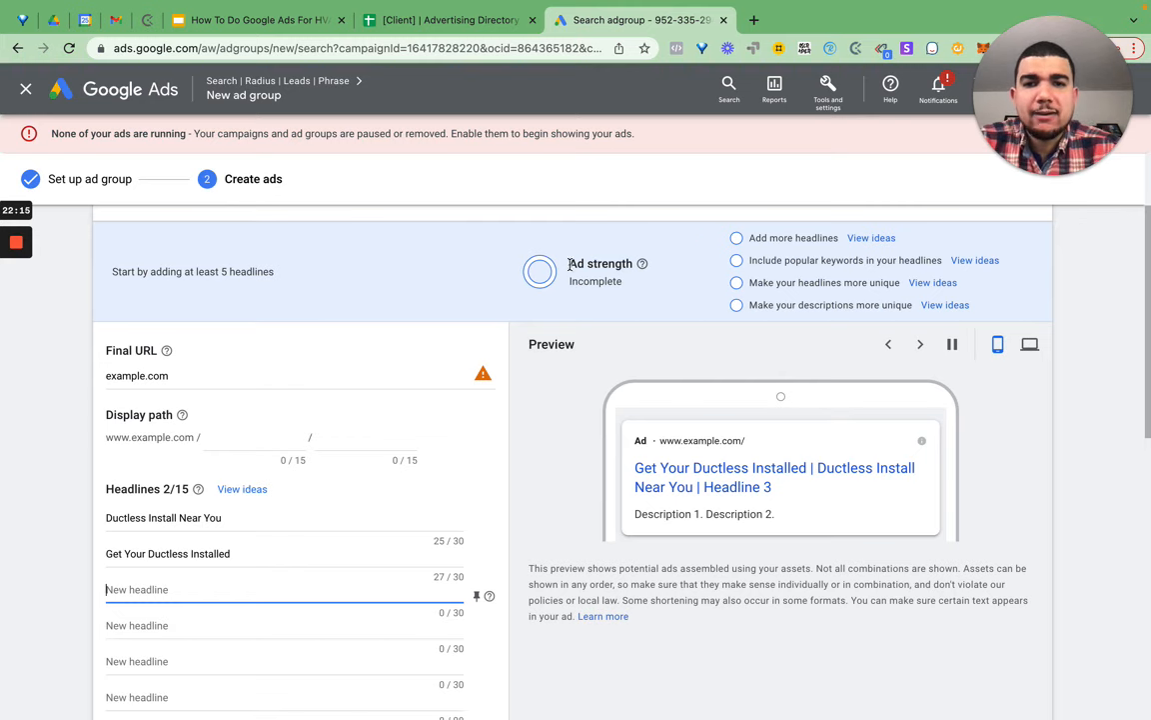
pyautogui.moveTo(543, 271); pyautogui.dragTo(629, 292)
pyautogui.scroll(-3, 459, 348)
pyautogui.scroll(-5, 459, 347)
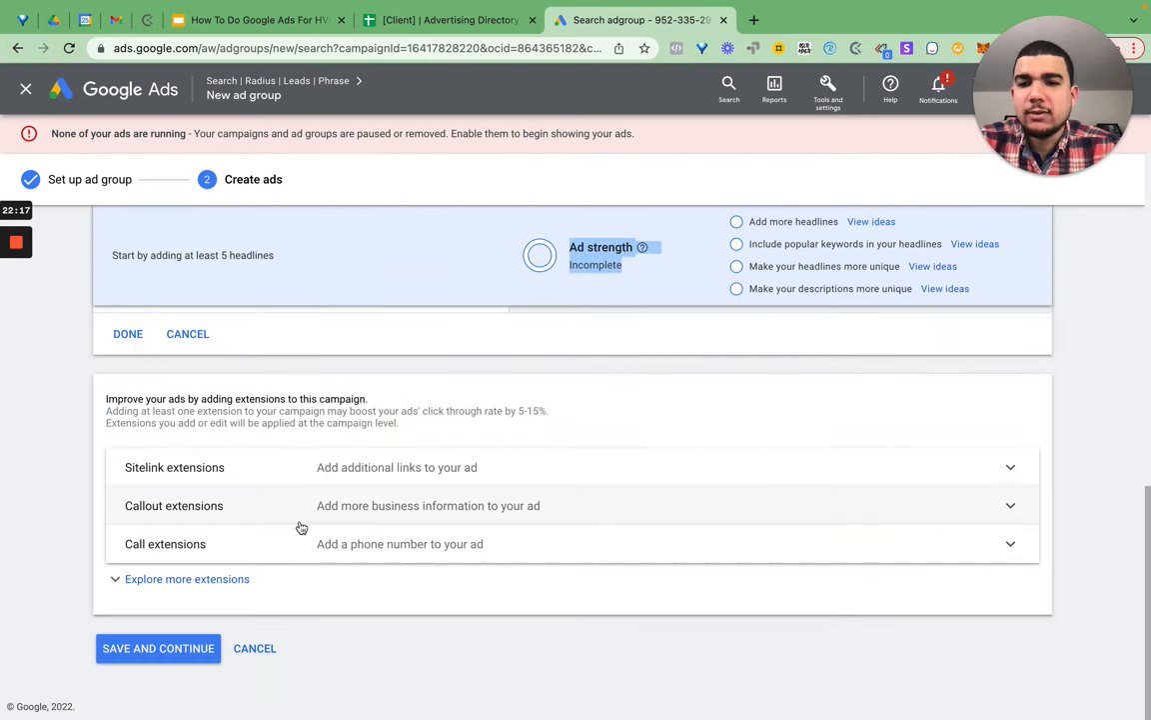
# - Save the Ductless Installation ad and return to the Ad groups list alongside Dynamic
pyautogui.click(189, 650)
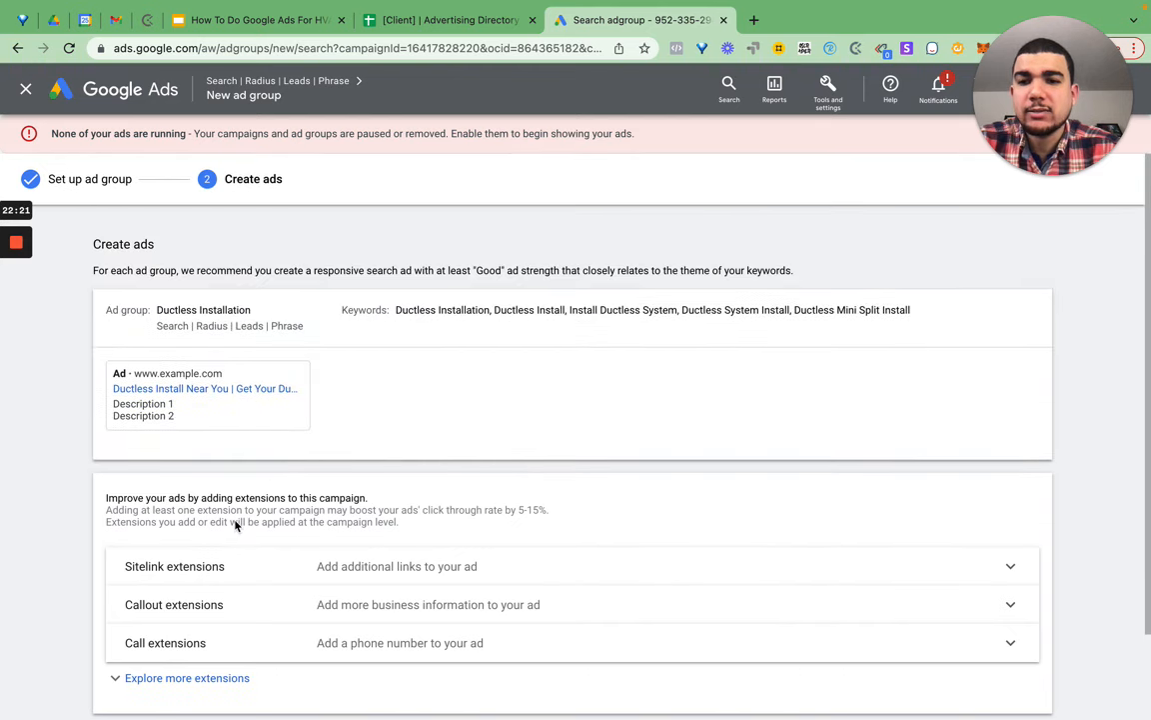
pyautogui.scroll(-3, 209, 596)
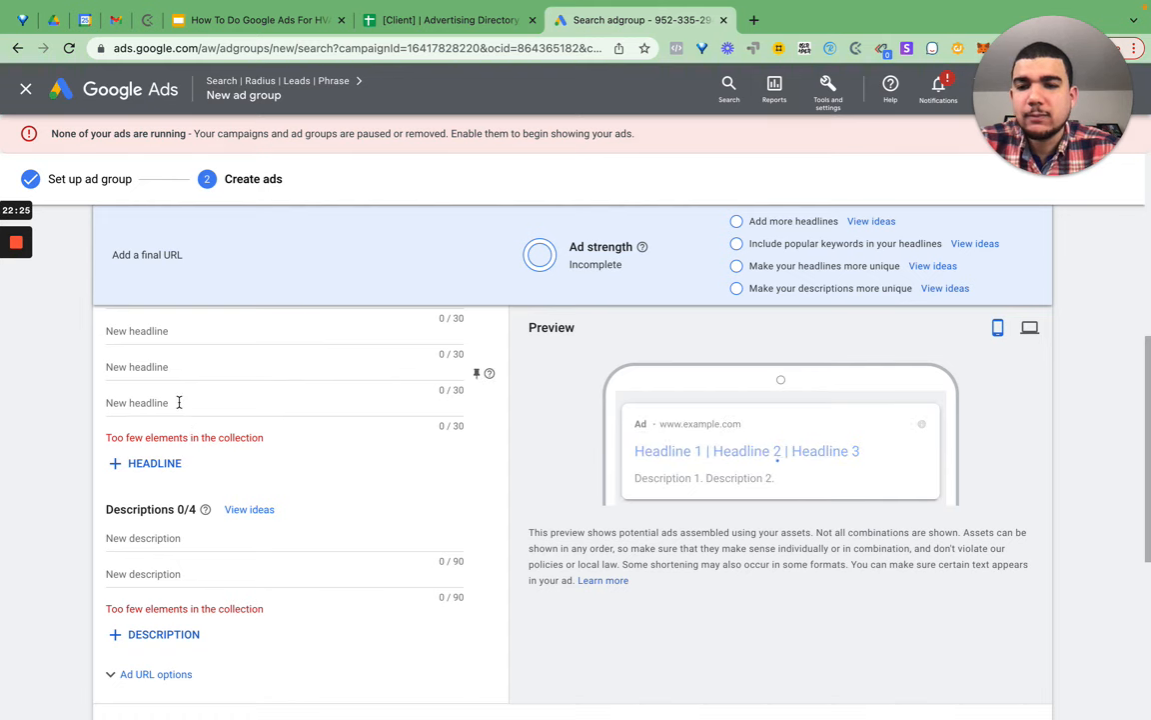
pyautogui.scroll(3, 177, 470)
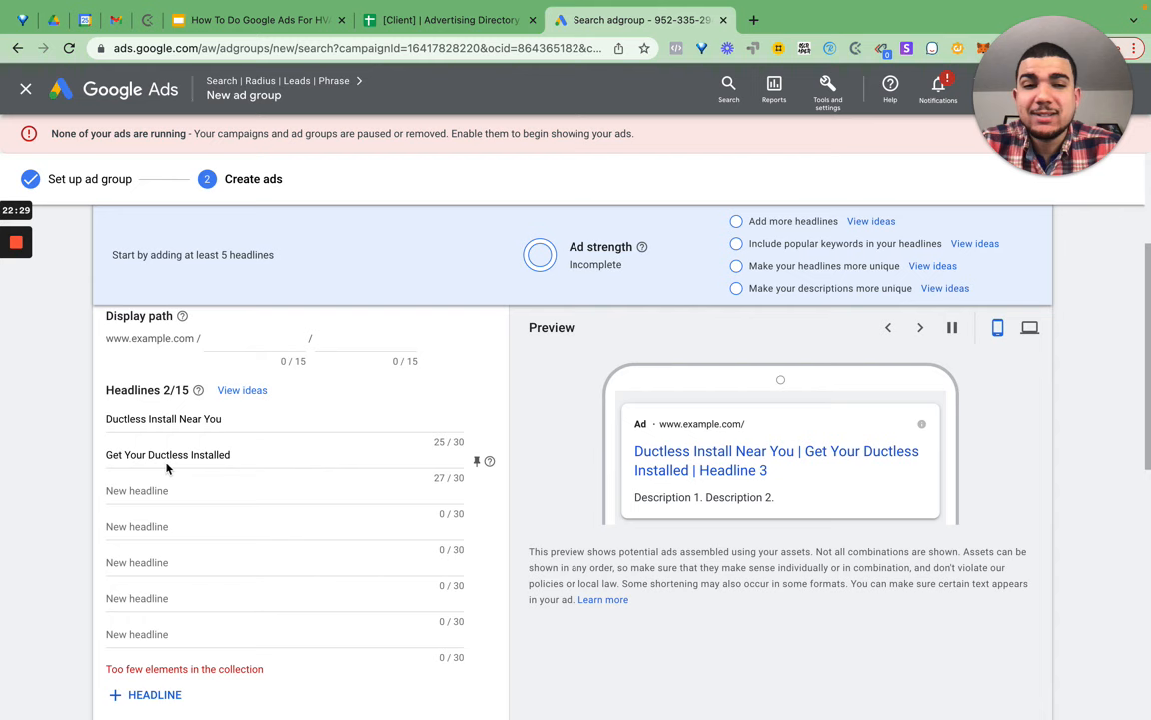
pyautogui.moveTo(24, 248)
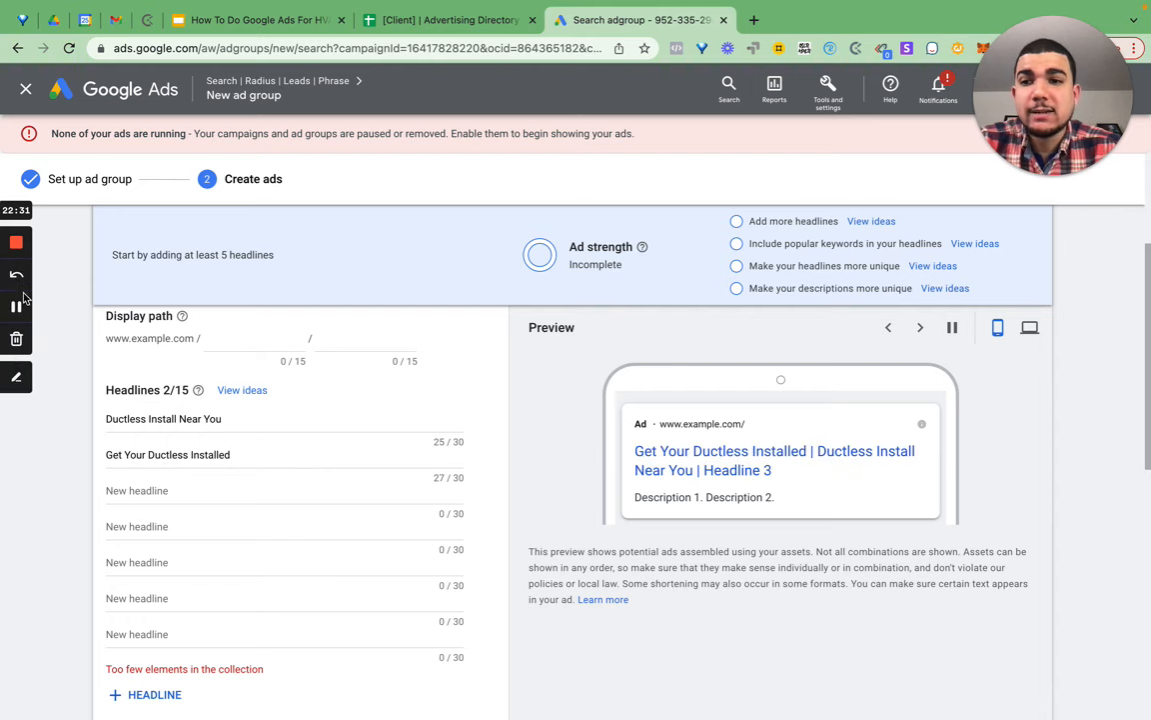
pyautogui.click(4, 307)
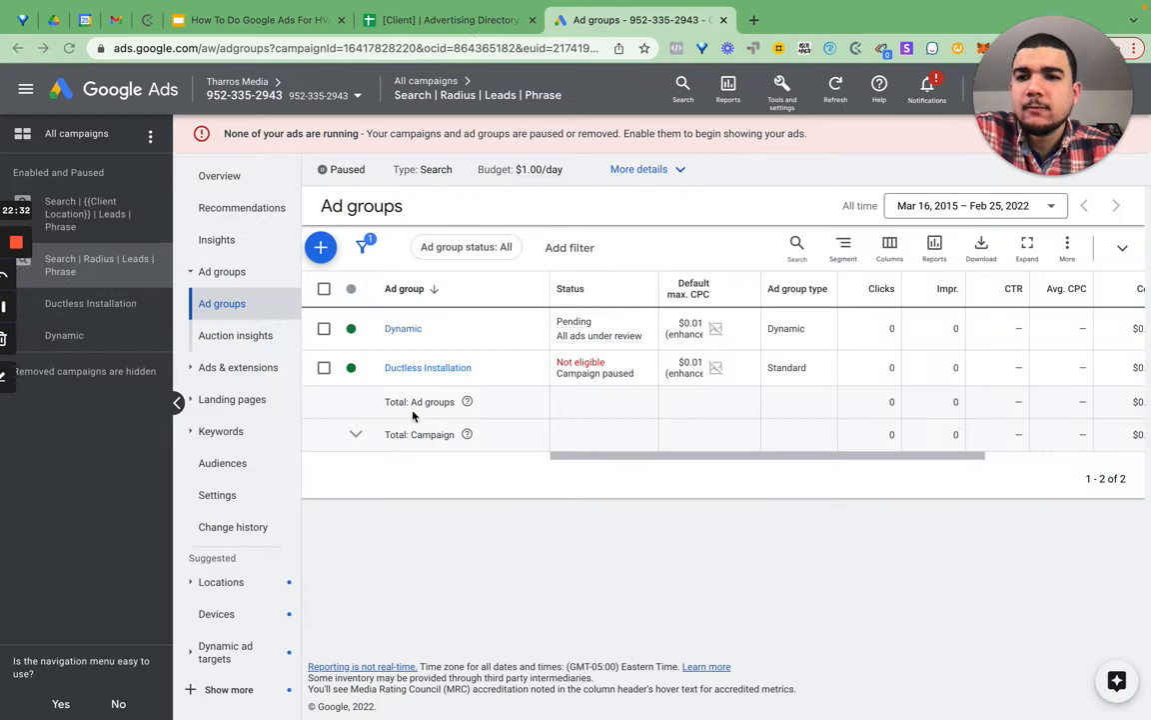
# - Review the five Ductless Installation keywords, then show the Search | Radius | Leads | Phrase ad groups
pyautogui.click(455, 370)
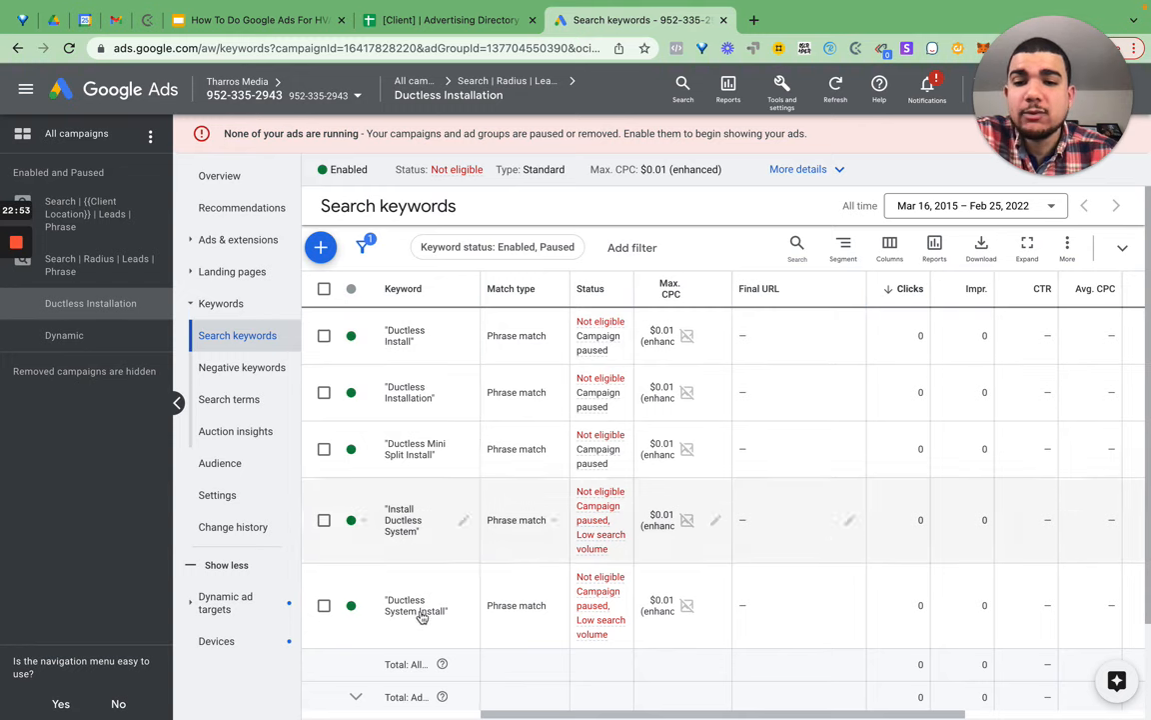
pyautogui.moveTo(453, 624); pyautogui.dragTo(389, 335)
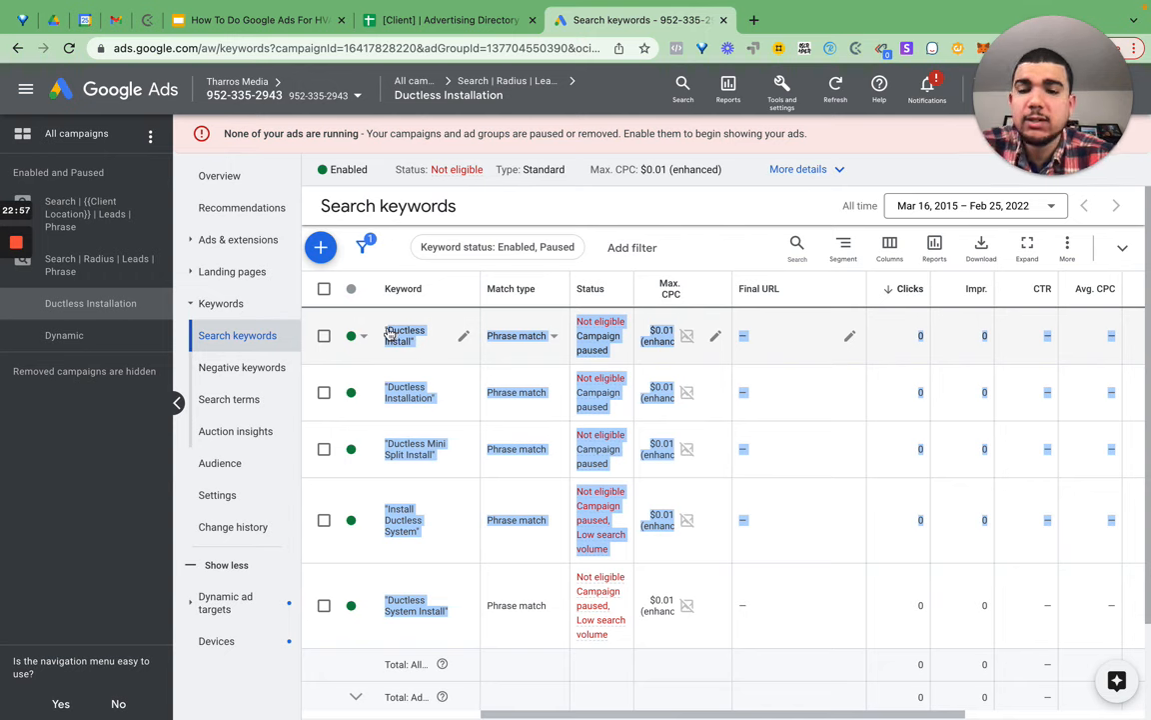
pyautogui.click(484, 90)
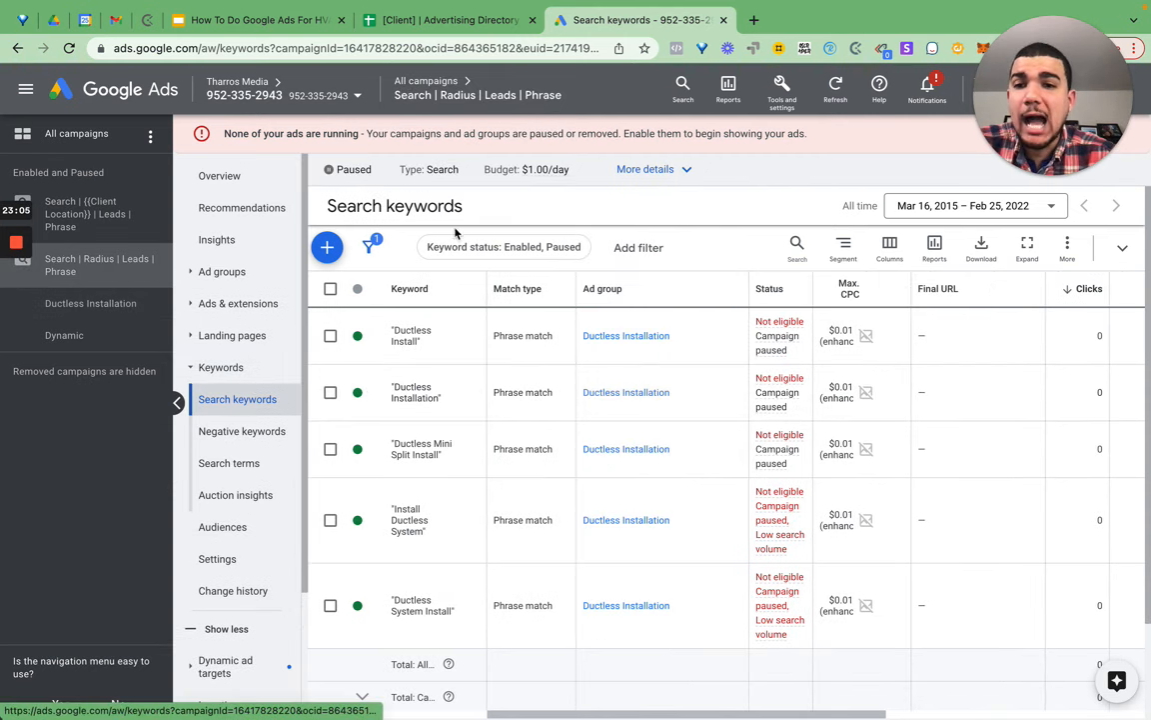
pyautogui.click(248, 276)
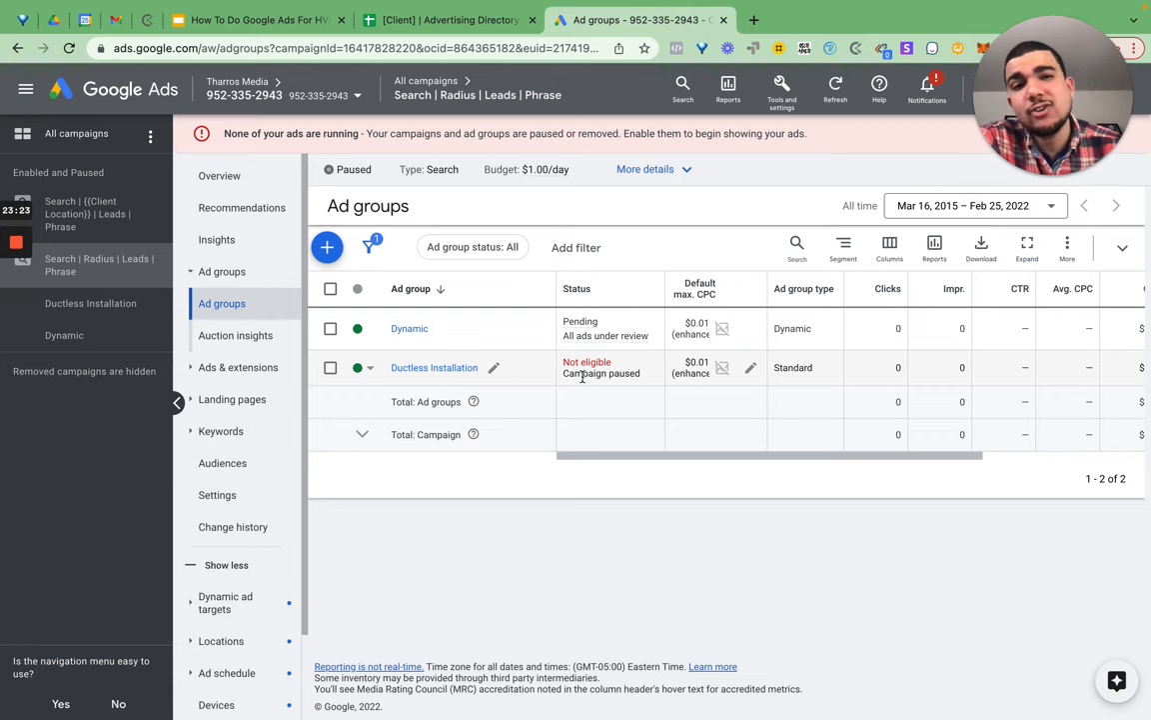
# - Open the Dynamic ad group's Add negative keywords form, applying them at ad group level
pyautogui.click(411, 329)
pyautogui.click(410, 330)
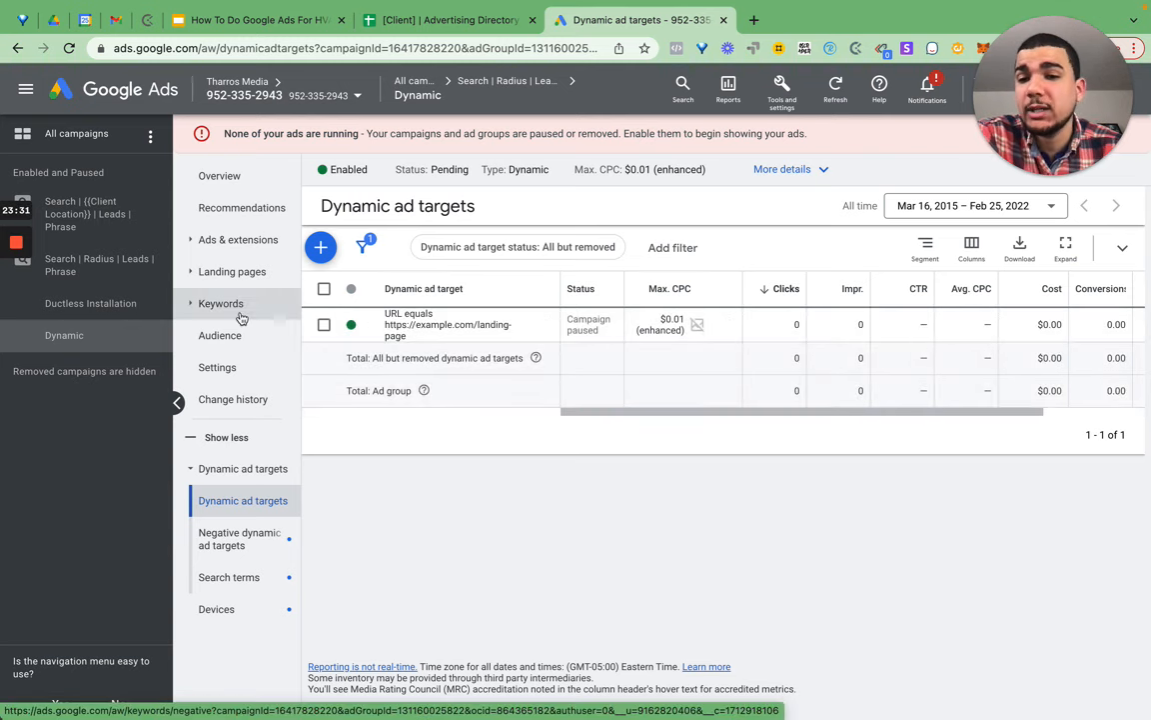
pyautogui.click(241, 318)
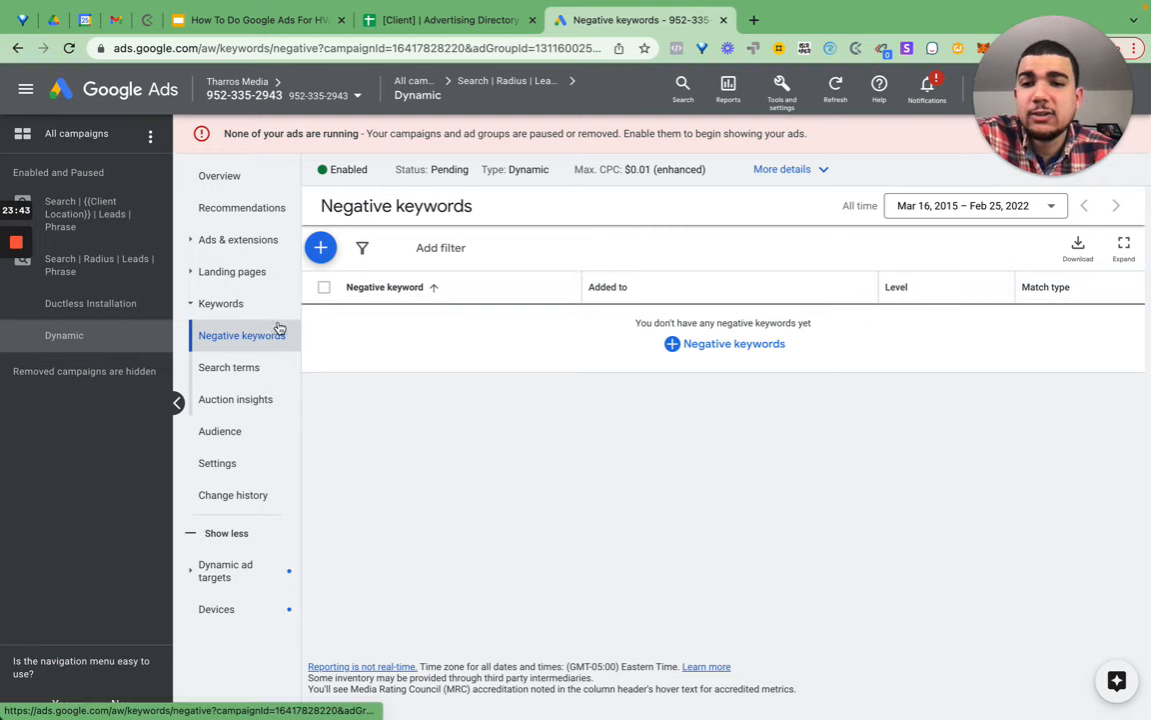
pyautogui.click(688, 347)
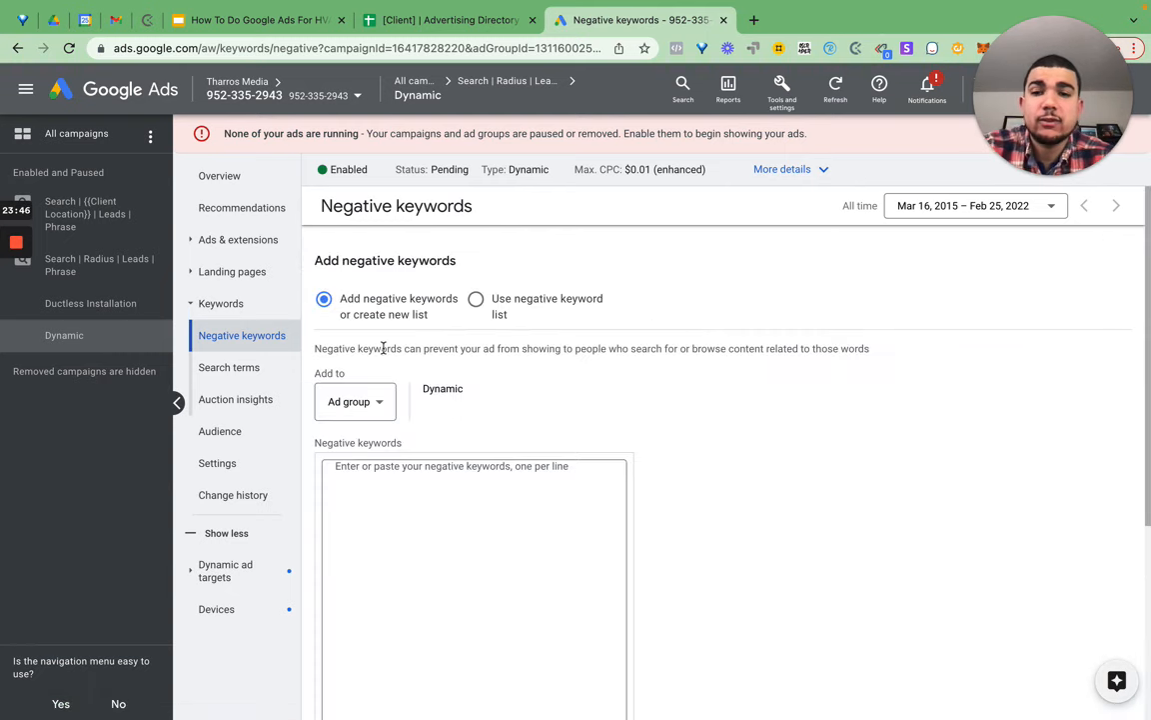
pyautogui.click(365, 401)
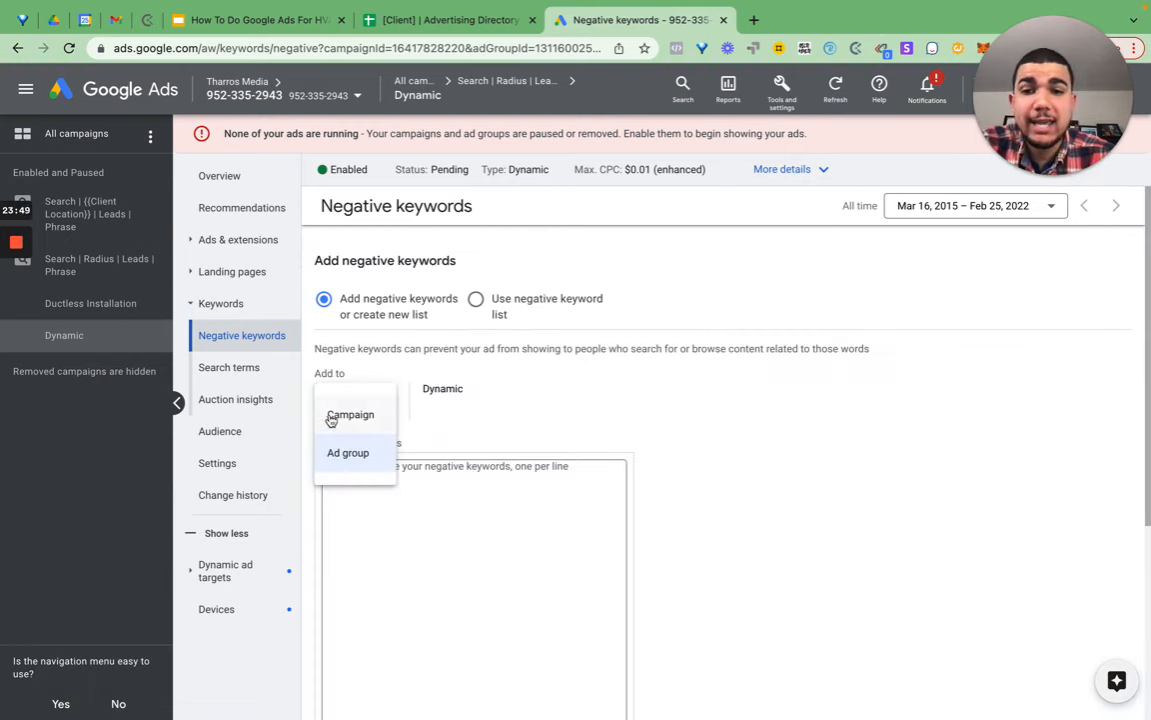
pyautogui.click(415, 551)
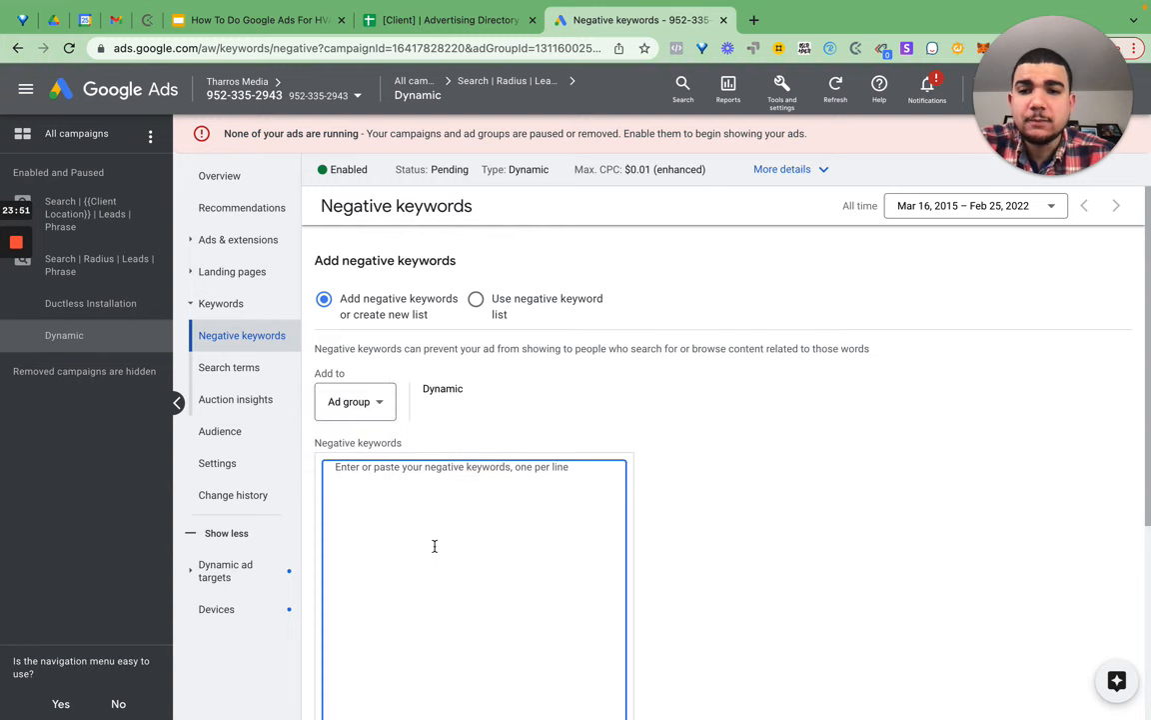
# - Paste the keyword rows and delete the extra data lines, leaving only the five keywords
pyautogui.press('super+v')
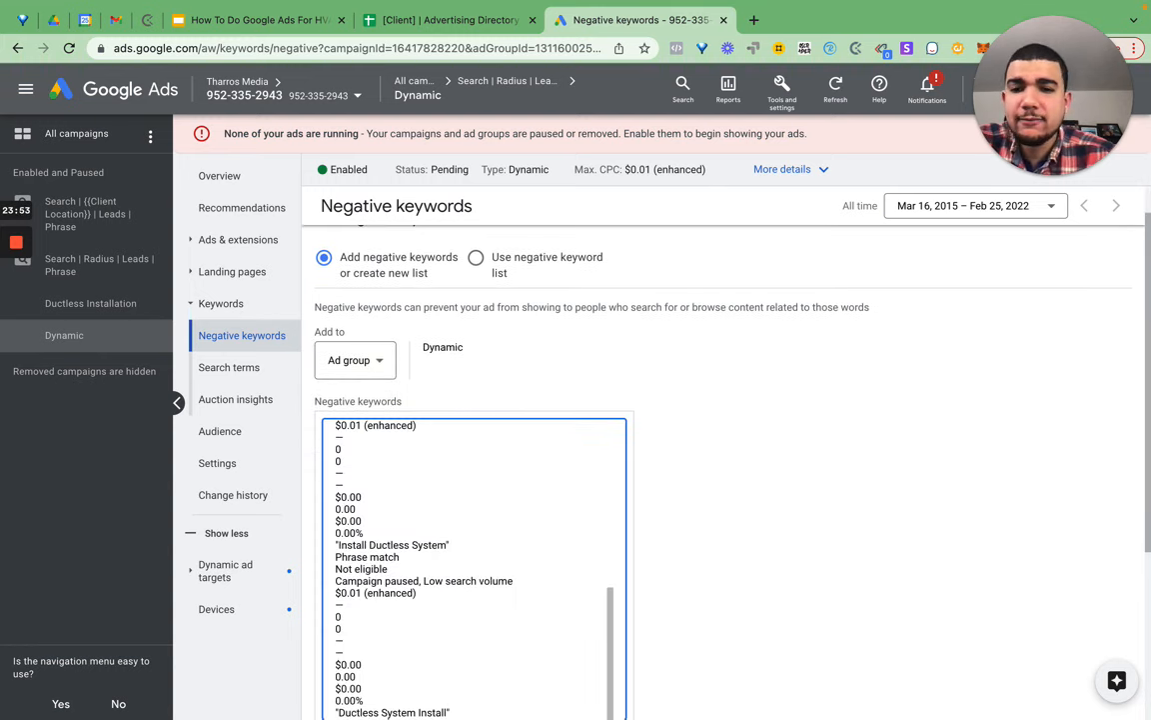
pyautogui.press('super+a')
pyautogui.press('Left')
pyautogui.press('Down')
pyautogui.hotkey('shift', 'Down')
pyautogui.hotkey('shift', 'Down')
pyautogui.hotkey('shift', 'Down')
pyautogui.hotkey('shift', 'Down')
pyautogui.hotkey('shift', 'Down')
pyautogui.hotkey('shift', 'Down')
pyautogui.hotkey('shift', 'Down')
pyautogui.hotkey('shift', 'Down')
pyautogui.hotkey('shift', 'Down')
pyautogui.hotkey('shift', 'Down')
pyautogui.hotkey('shift', 'Down')
pyautogui.hotkey('shift', 'Down')
pyautogui.hotkey('shift', 'Down')
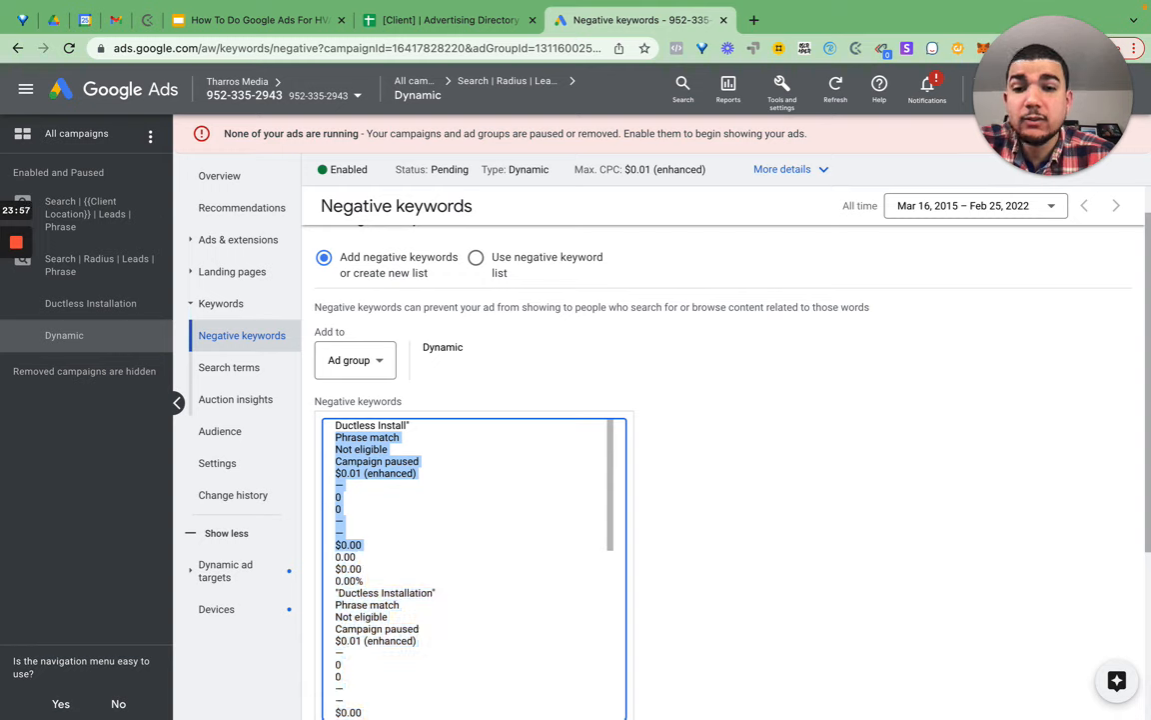
pyautogui.press('BackSpace')
pyautogui.press('Down')
pyautogui.hotkey('shift', 'Down')
pyautogui.hotkey('shift', 'Down')
pyautogui.hotkey('shift', 'Down')
pyautogui.hotkey('shift', 'Down')
pyautogui.hotkey('shift', 'Down')
pyautogui.hotkey('shift', 'Down')
pyautogui.hotkey('shift', 'Down')
pyautogui.hotkey('shift', 'Down')
pyautogui.hotkey('shift', 'Down')
pyautogui.hotkey('shift', 'Down')
pyautogui.hotkey('shift', 'Down')
pyautogui.hotkey('shift', 'Down')
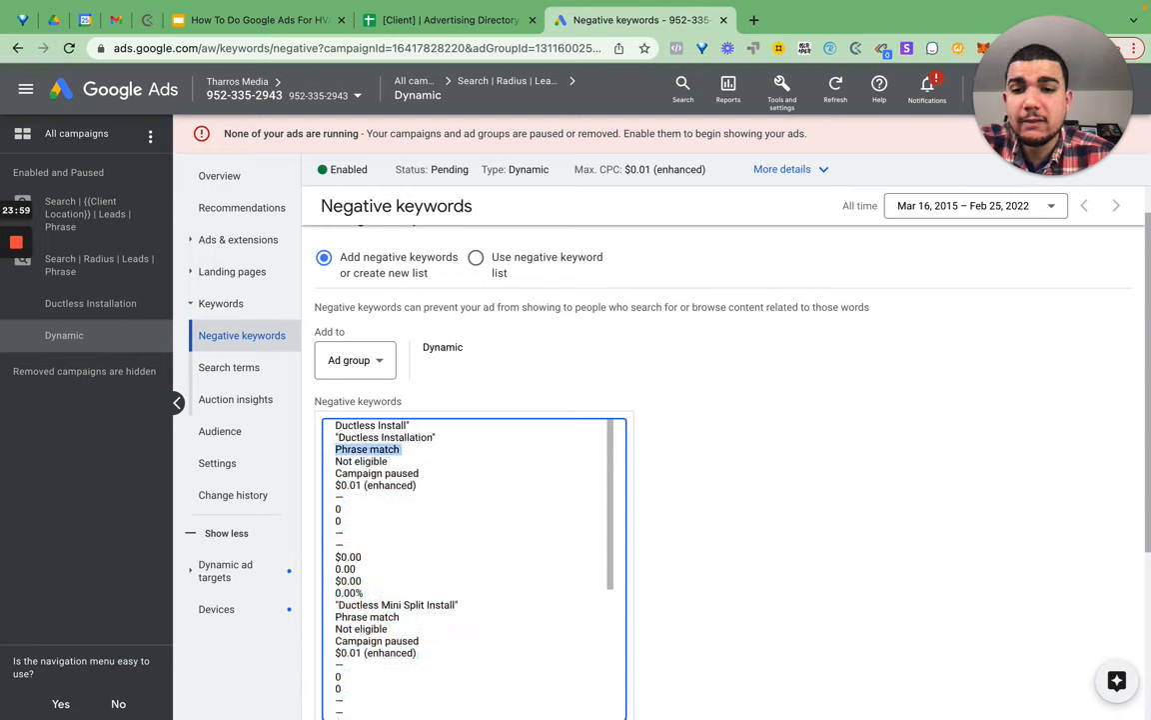
pyautogui.hotkey('shift', 'Down')
pyautogui.press('BackSpace')
pyautogui.press('Down')
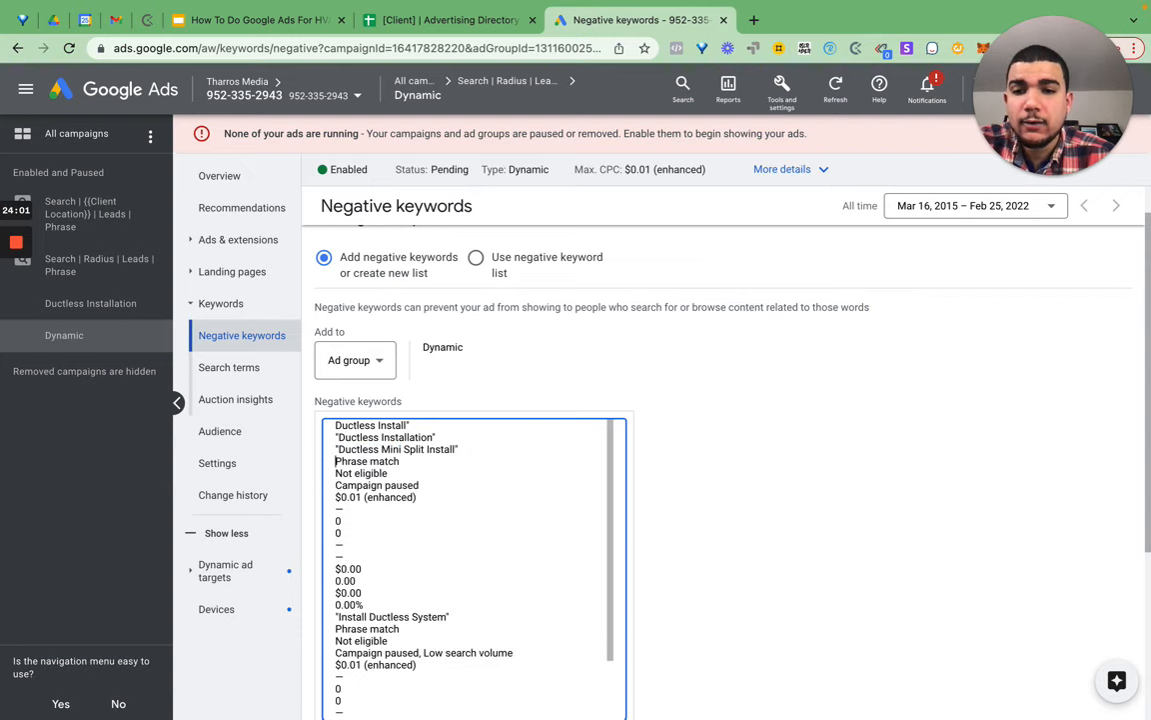
pyautogui.hotkey('shift', 'Down')
pyautogui.hotkey('shift', 'Down')
pyautogui.hotkey('shift', 'Down')
pyautogui.hotkey('shift', 'Down')
pyautogui.hotkey('shift', 'Down')
pyautogui.hotkey('shift', 'Down')
pyautogui.hotkey('shift', 'Down')
pyautogui.hotkey('shift', 'Down')
pyautogui.hotkey('shift', 'Down')
pyautogui.hotkey('shift', 'Down')
pyautogui.hotkey('shift', 'Down')
pyautogui.hotkey('shift', 'Down')
pyautogui.hotkey('shift', 'Down')
pyautogui.press('BackSpace')
pyautogui.press('Down')
pyautogui.hotkey('shift', 'Down')
pyautogui.hotkey('shift', 'Down')
pyautogui.hotkey('shift', 'Down')
pyautogui.hotkey('shift', 'Down')
pyautogui.hotkey('shift', 'Down')
pyautogui.hotkey('shift', 'Down')
pyautogui.hotkey('shift', 'Down')
pyautogui.hotkey('shift', 'Down')
pyautogui.hotkey('shift', 'Down')
pyautogui.hotkey('shift', 'Down')
pyautogui.hotkey('shift', 'Down')
pyautogui.hotkey('shift', 'Down')
pyautogui.hotkey('shift', 'Down')
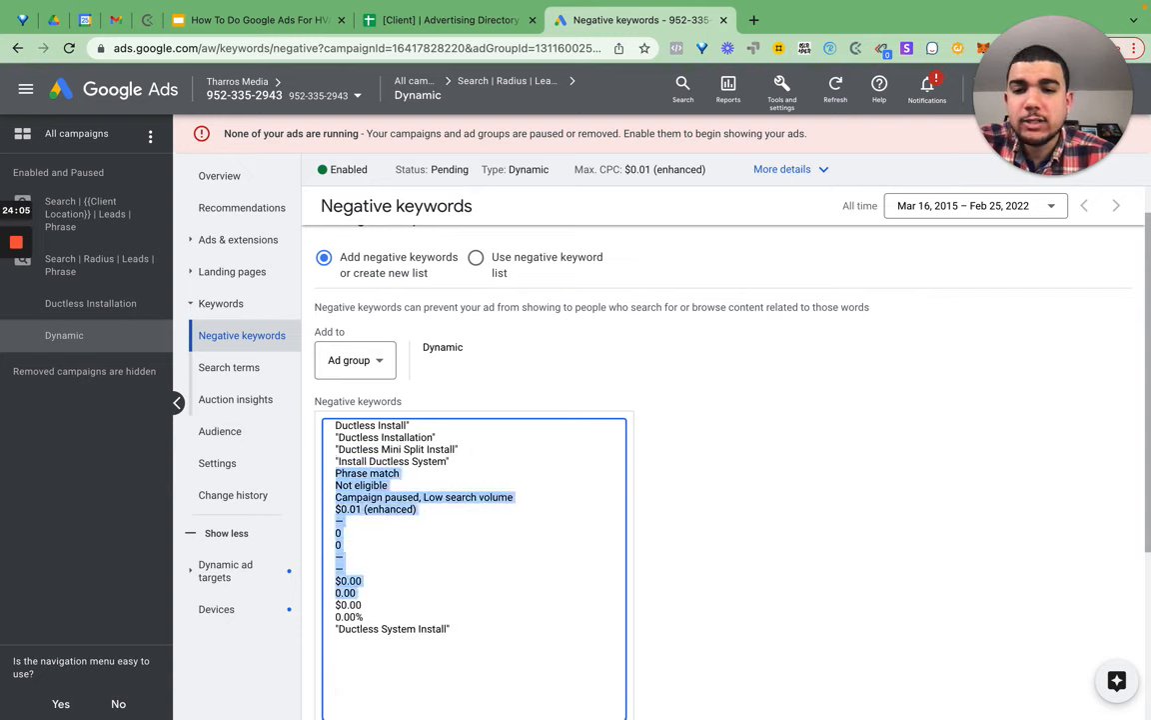
pyautogui.press('BackSpace')
# - Replace the quotes around each keyword with square brackets, e.g. [Ductless Install], for exact match
pyautogui.press('Up')
pyautogui.press('Up')
pyautogui.press('Up')
pyautogui.press('Up')
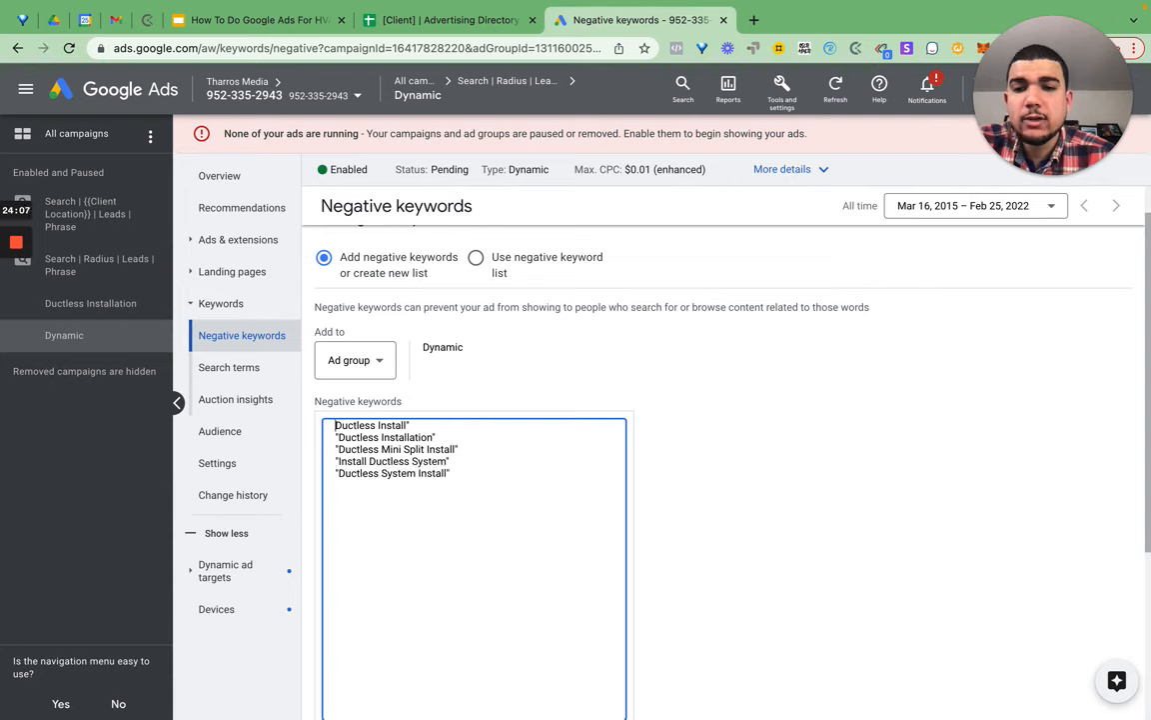
pyautogui.write('[')
pyautogui.press('End')
pyautogui.press('Down')
pyautogui.press('Home')
pyautogui.press('Delete')
pyautogui.write('[')
pyautogui.press('End')
pyautogui.press('BackSpace')
pyautogui.write(']')
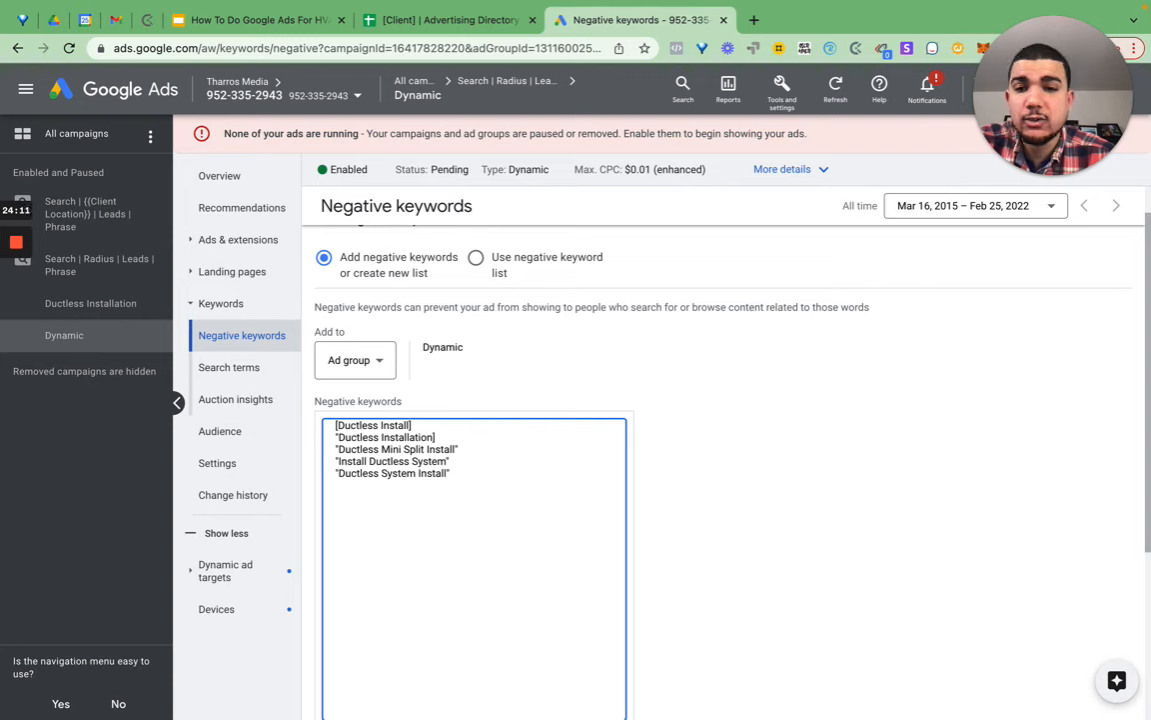
pyautogui.press('Down')
pyautogui.press('Home')
pyautogui.press('Delete')
pyautogui.write('[')
pyautogui.press('End')
pyautogui.write(']')
pyautogui.press('Down')
pyautogui.press('BackSpace')
pyautogui.press('Delete')
pyautogui.write('[')
pyautogui.press('Down')
pyautogui.press('BackSpace')
pyautogui.write('[')
pyautogui.press('End')
pyautogui.press('BackSpace')
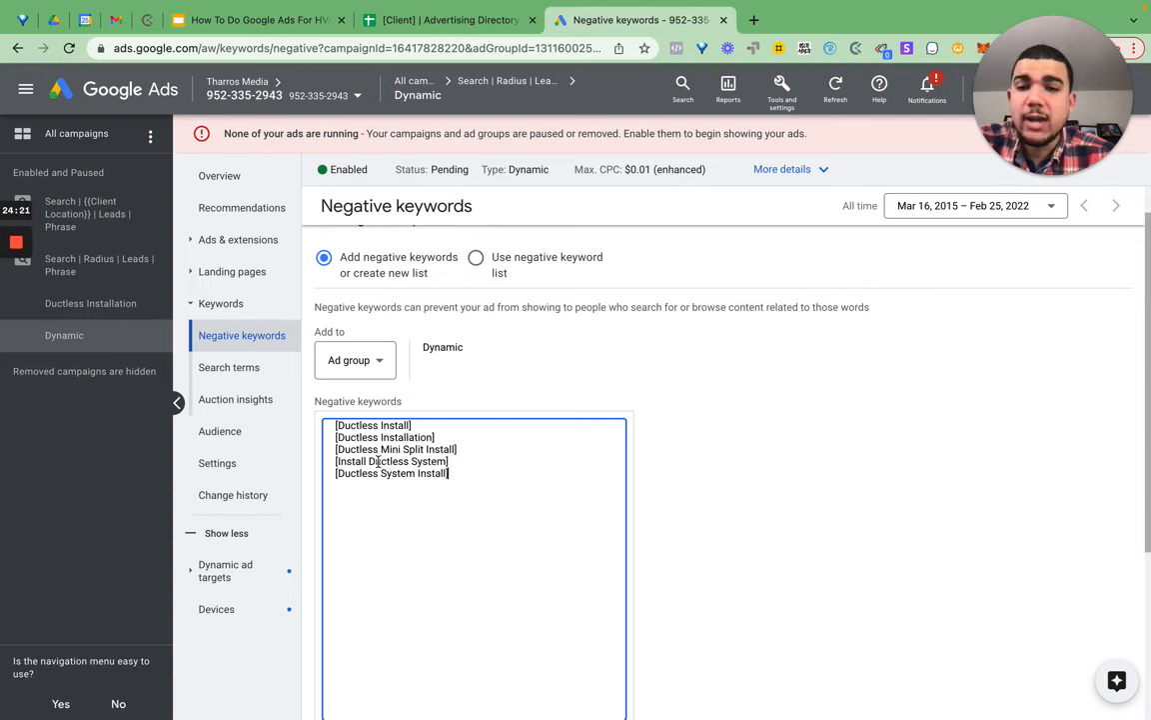
# - Save the five exact-match negative keywords to the Dynamic ad group
pyautogui.hotkey('ctrl', 'a')
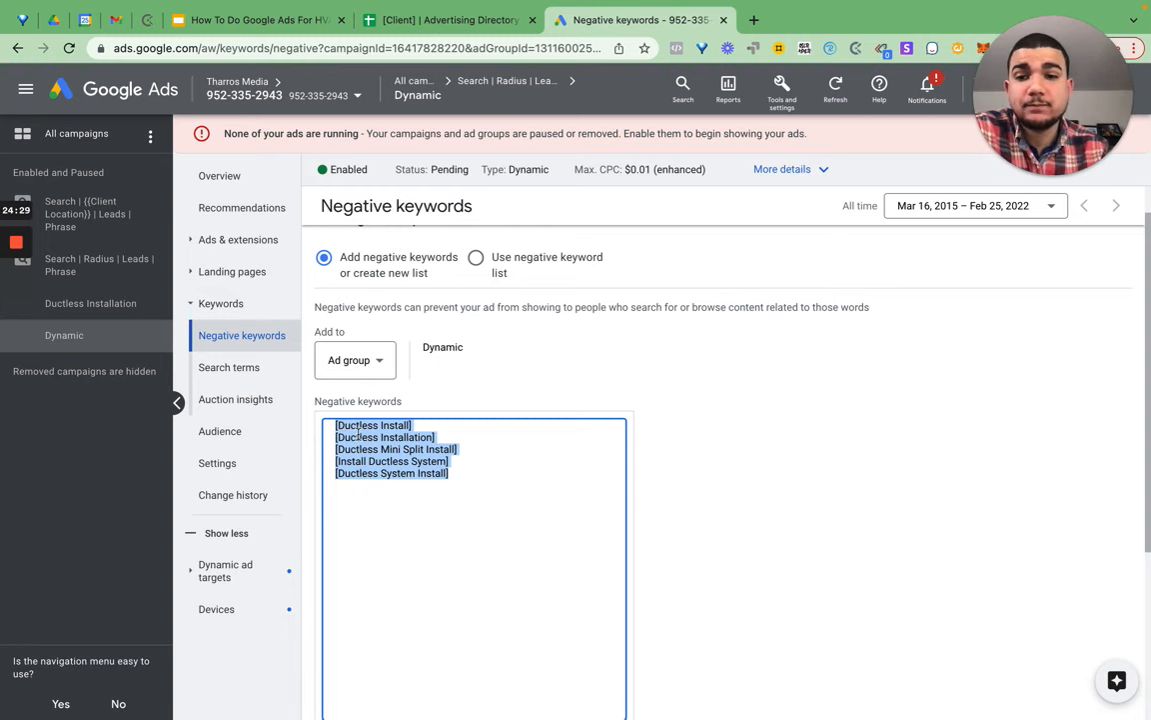
pyautogui.scroll(-5, 510, 353)
pyautogui.click(330, 520)
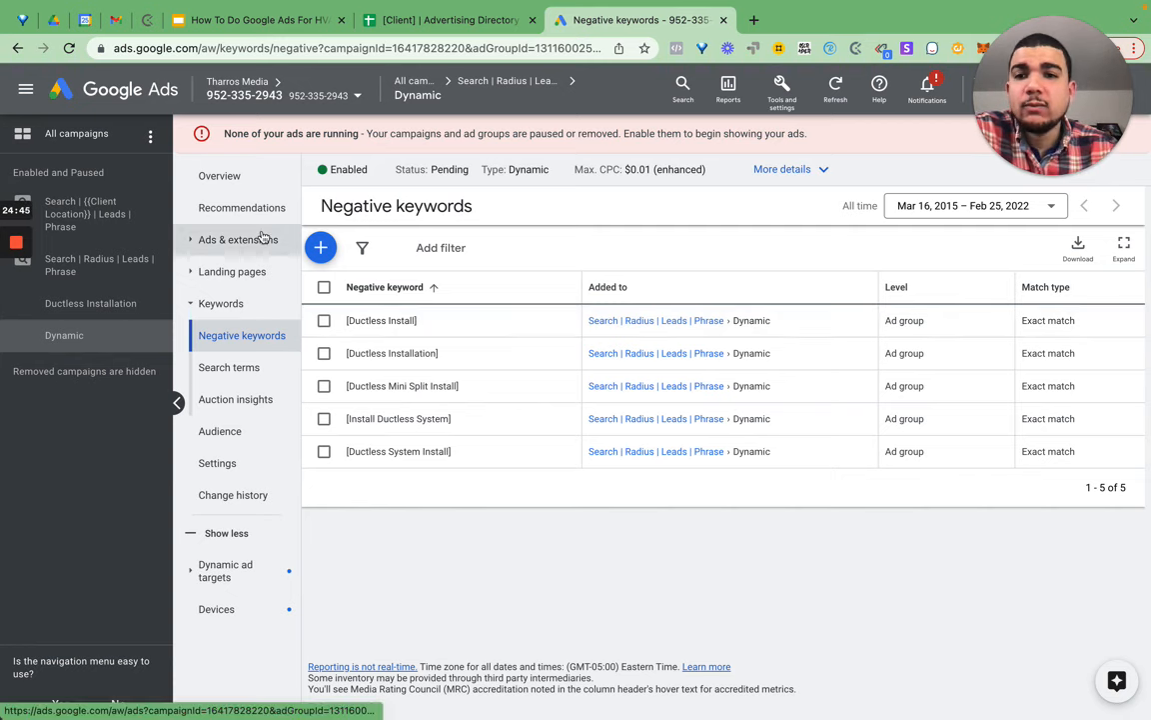
# - Copy the Ductless Installation ad group and choose Search | Radius | Leads | Phrase as paste target
pyautogui.click(480, 82)
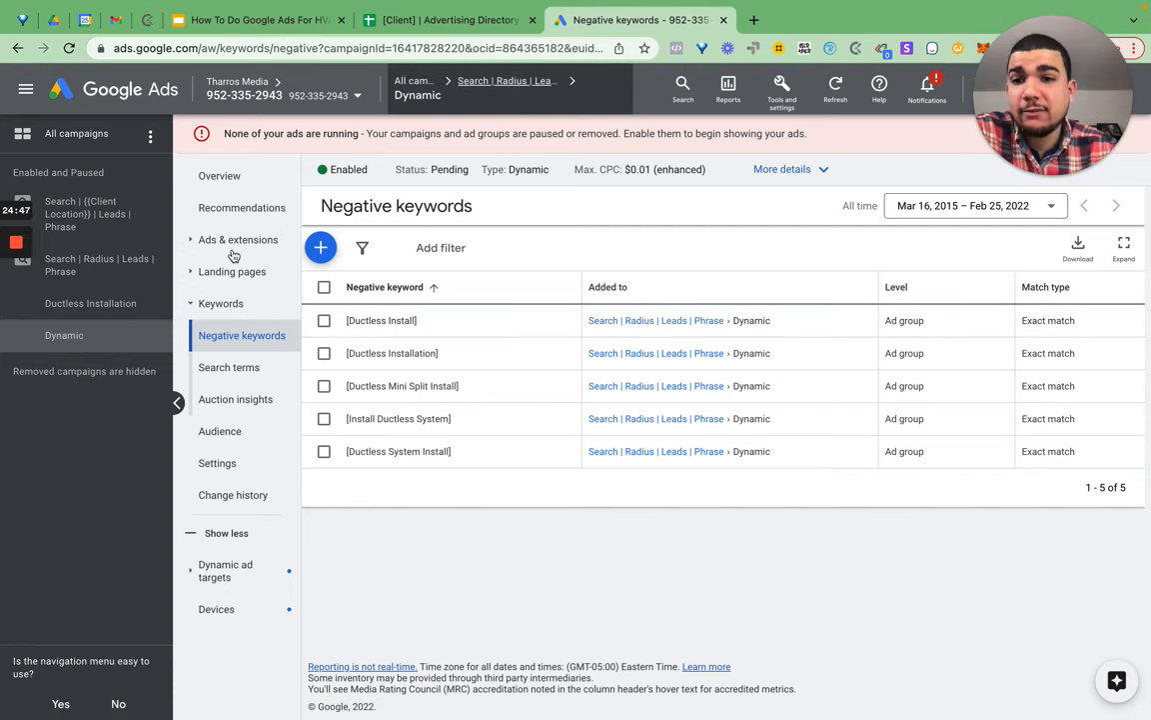
pyautogui.click(238, 285)
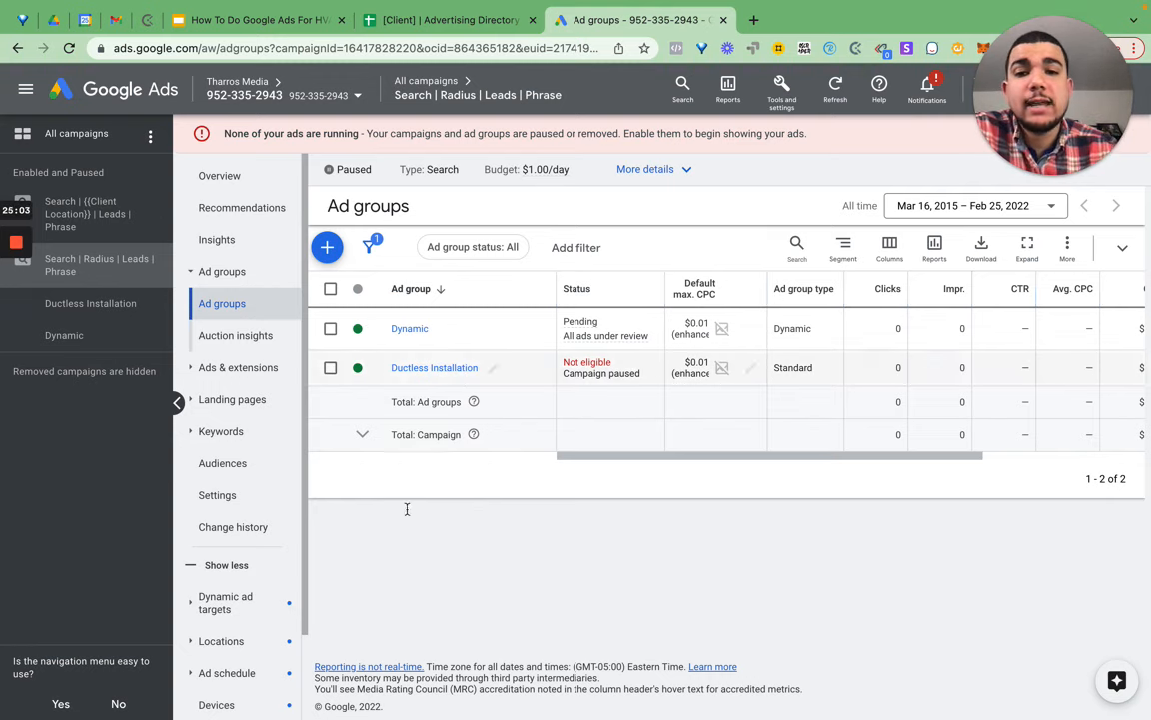
pyautogui.click(330, 367)
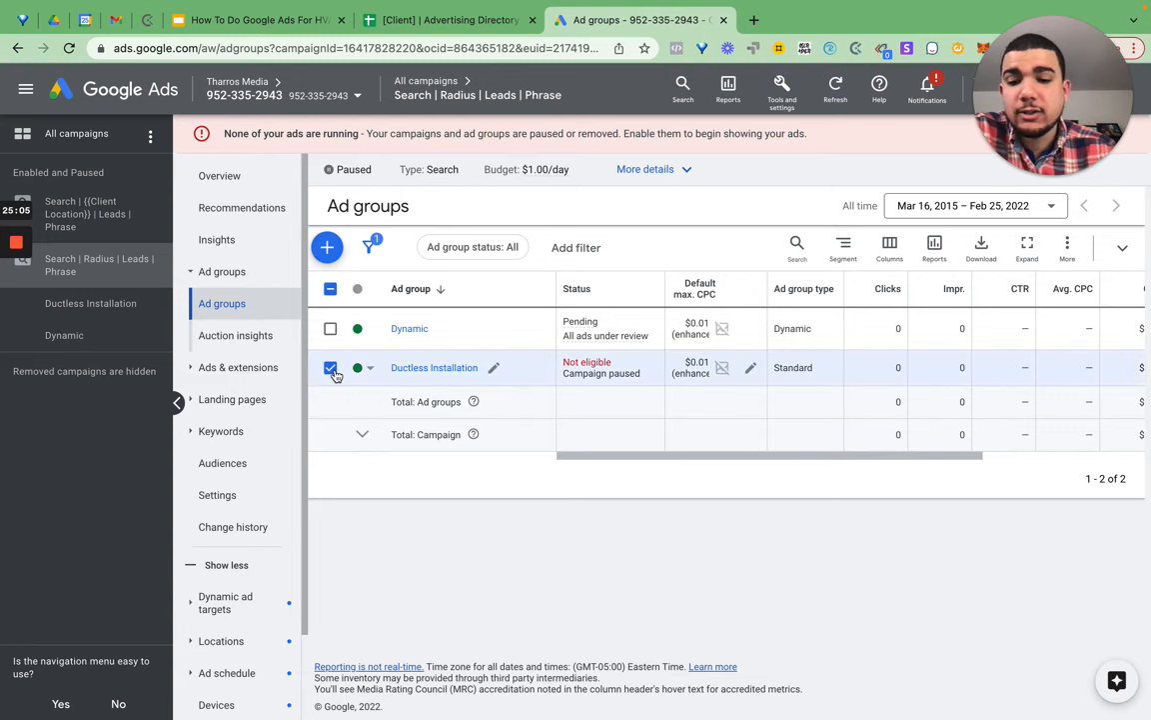
pyautogui.hotkey('ctrl', 'c')
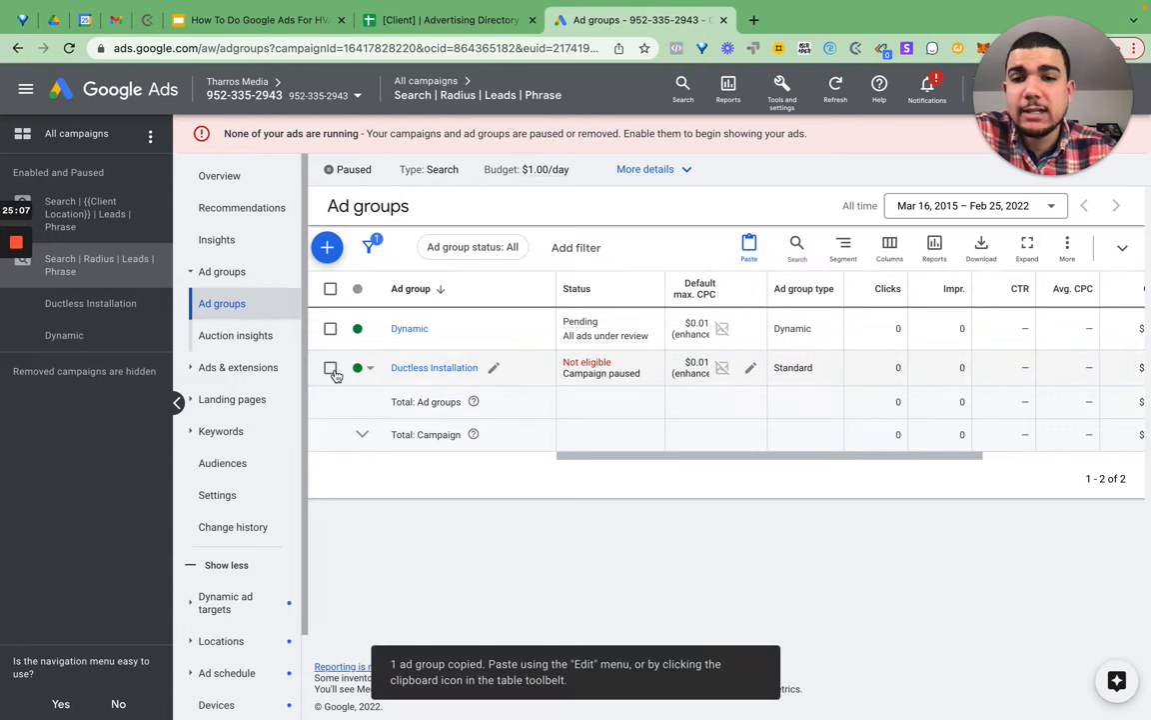
pyautogui.hotkey('ctrl', 'v')
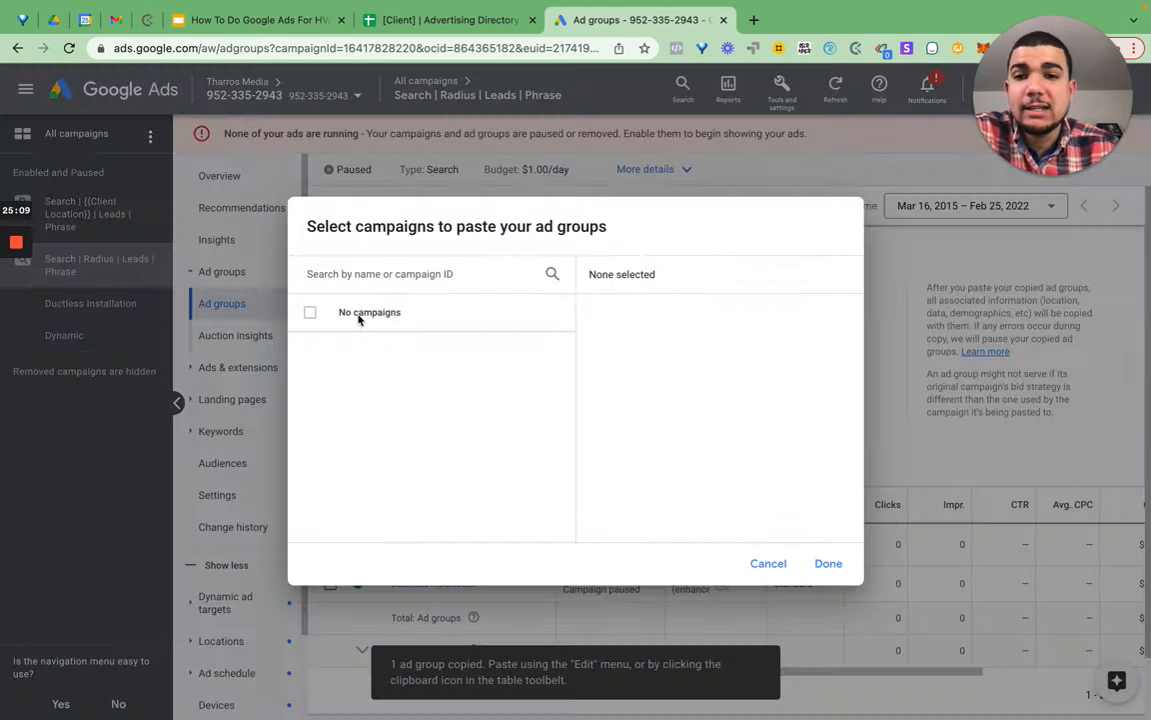
pyautogui.click(829, 564)
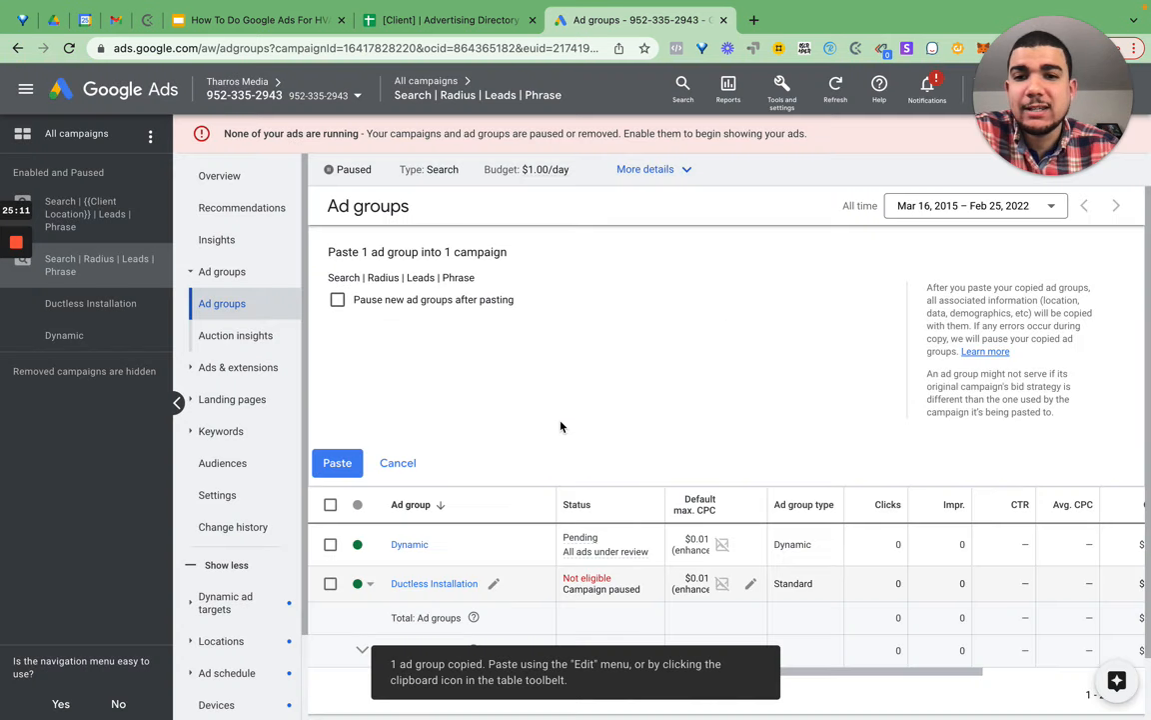
# - Paste the copied ad group, creating Ductless Installation #2 as the campaign's third ad group
pyautogui.click(337, 462)
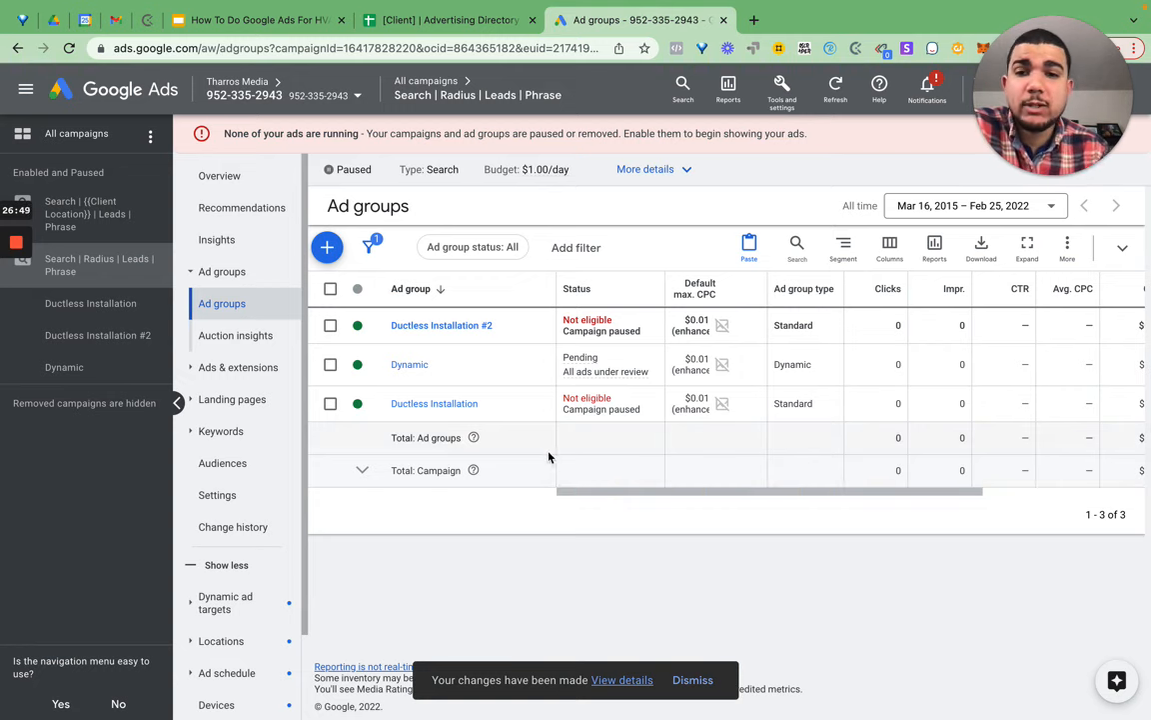
pyautogui.moveTo(18, 241)
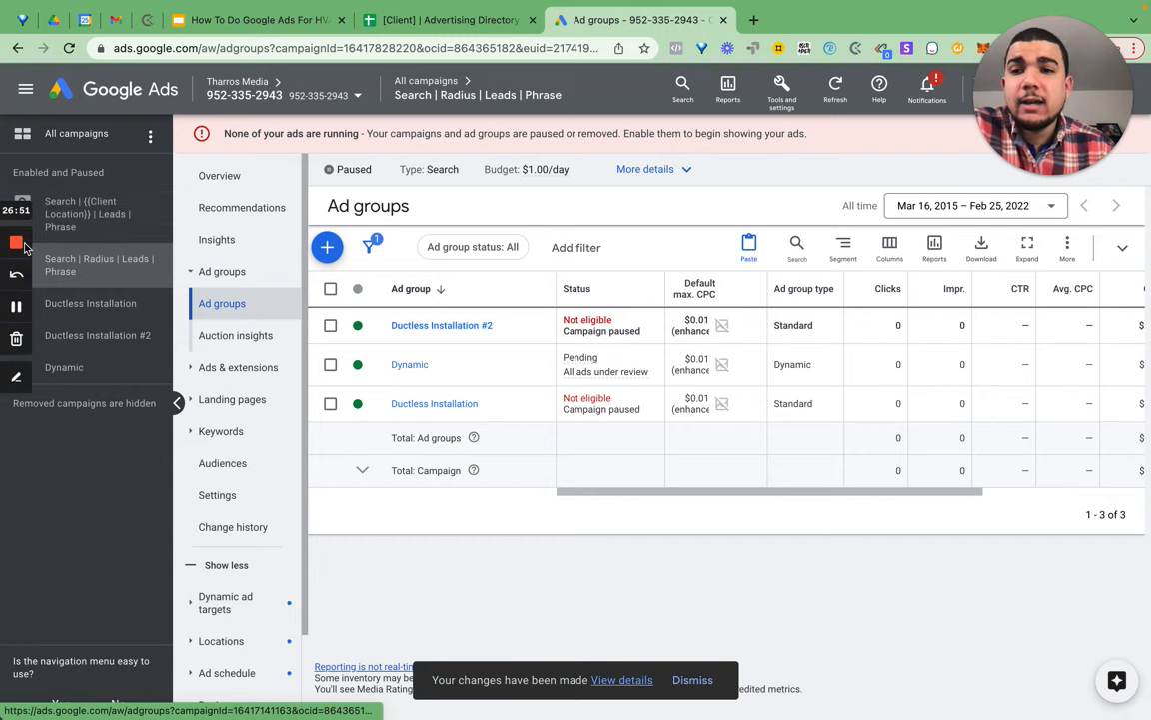